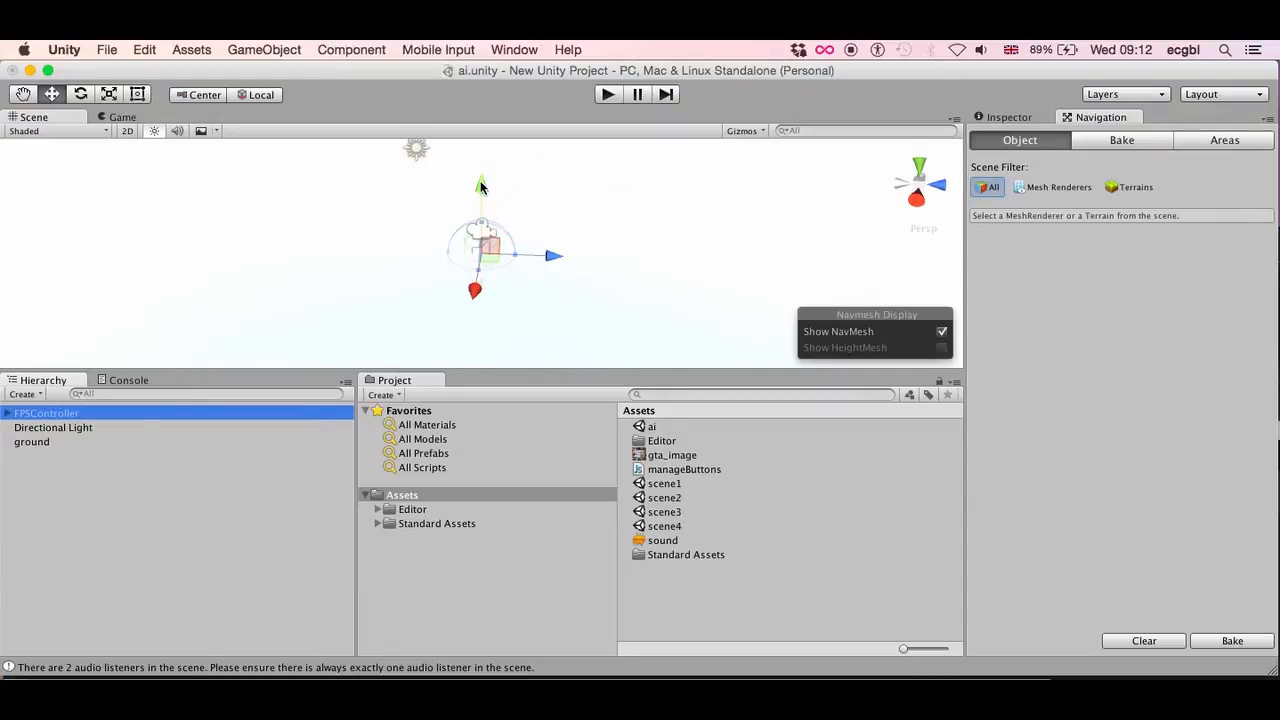
- Raise the FPSController vertically so that it sits above the ground
drag(484, 178, 483, 144)
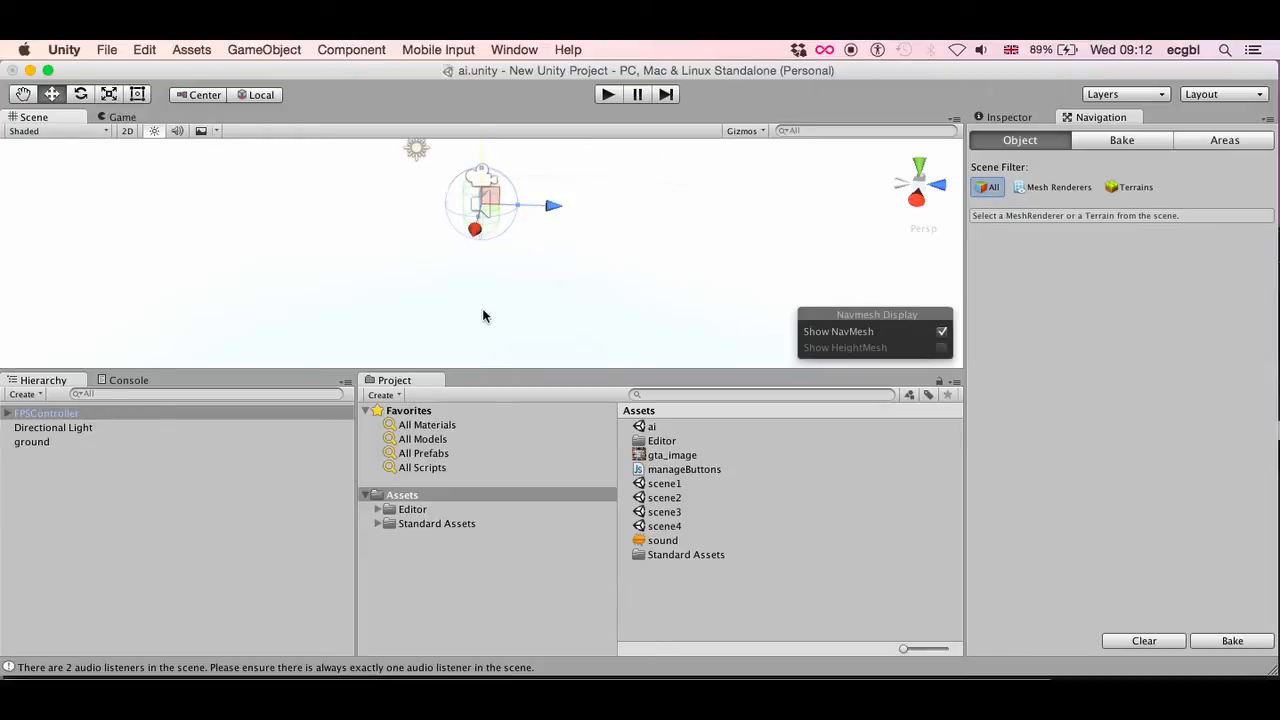
click(446, 544)
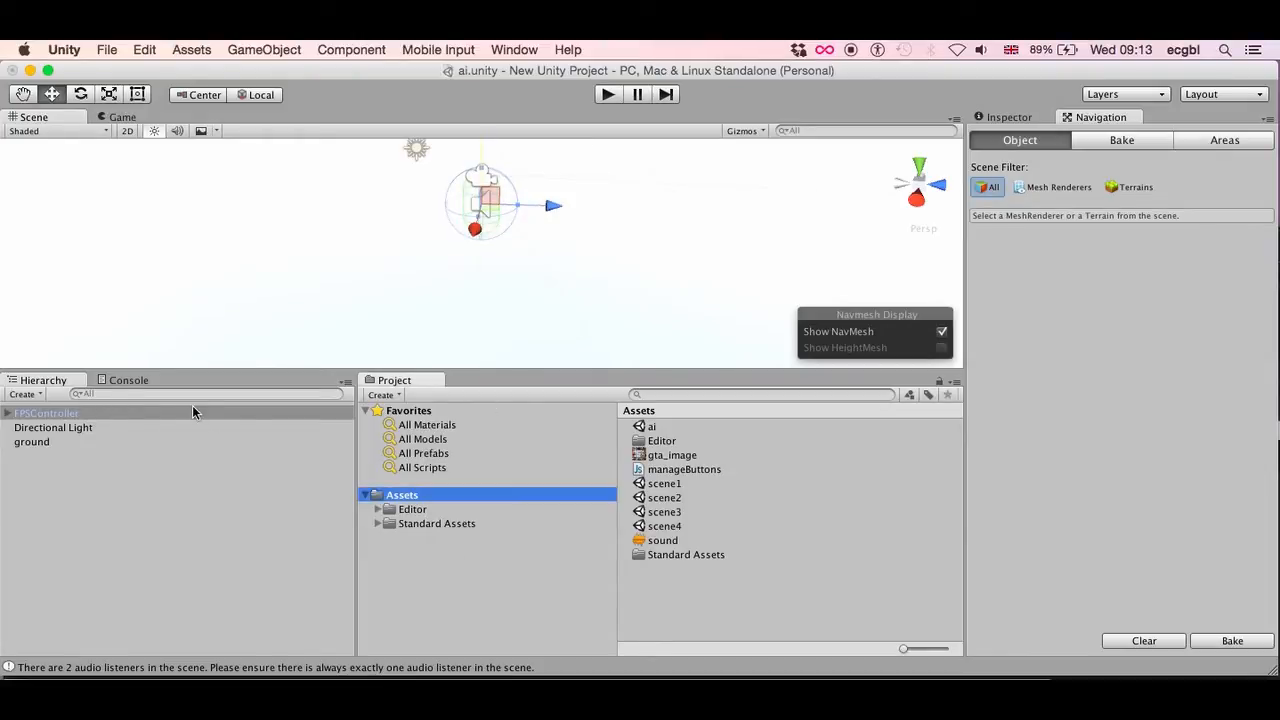
click(193, 410)
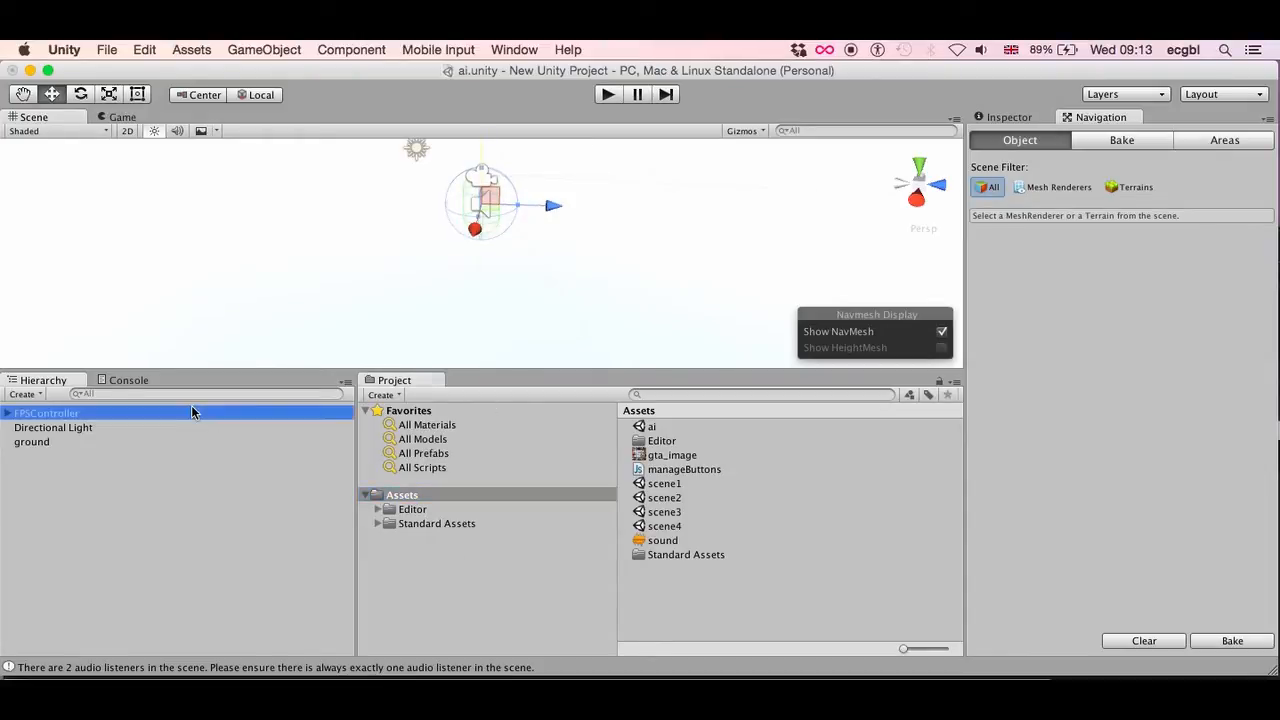
- Create a new material in the Assets folder and name it blue_ground
click(381, 395)
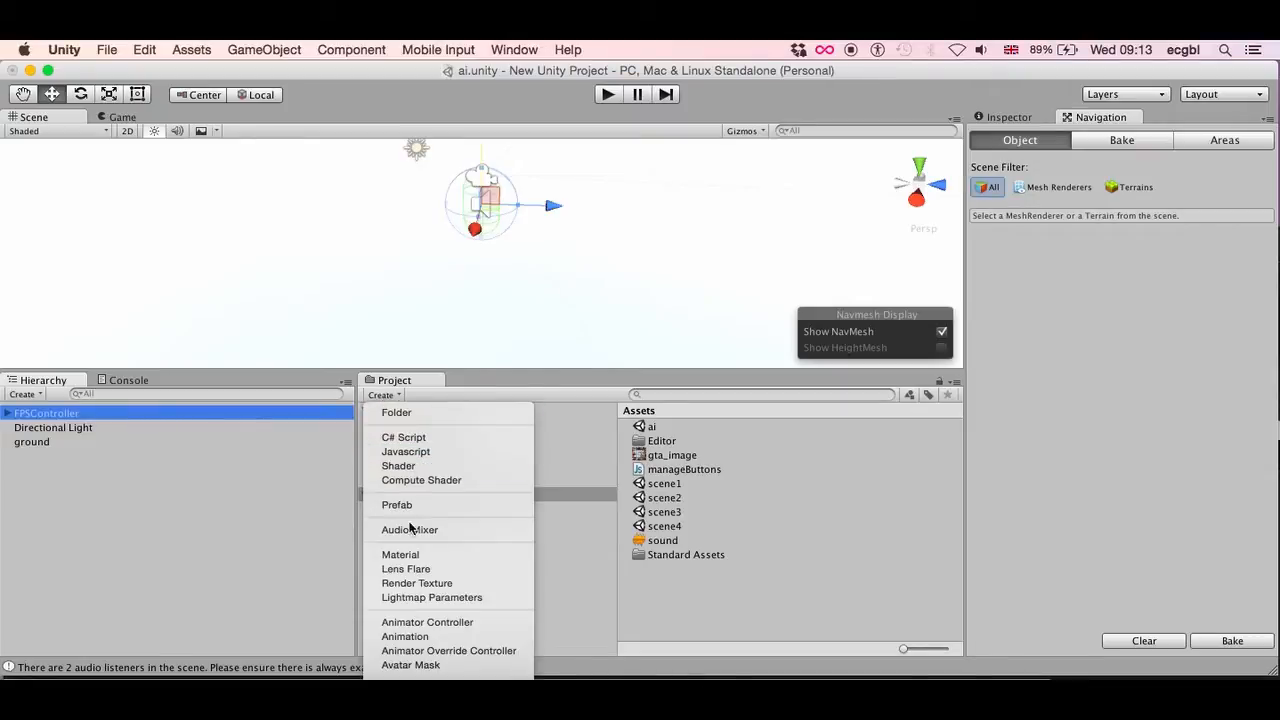
click(402, 554)
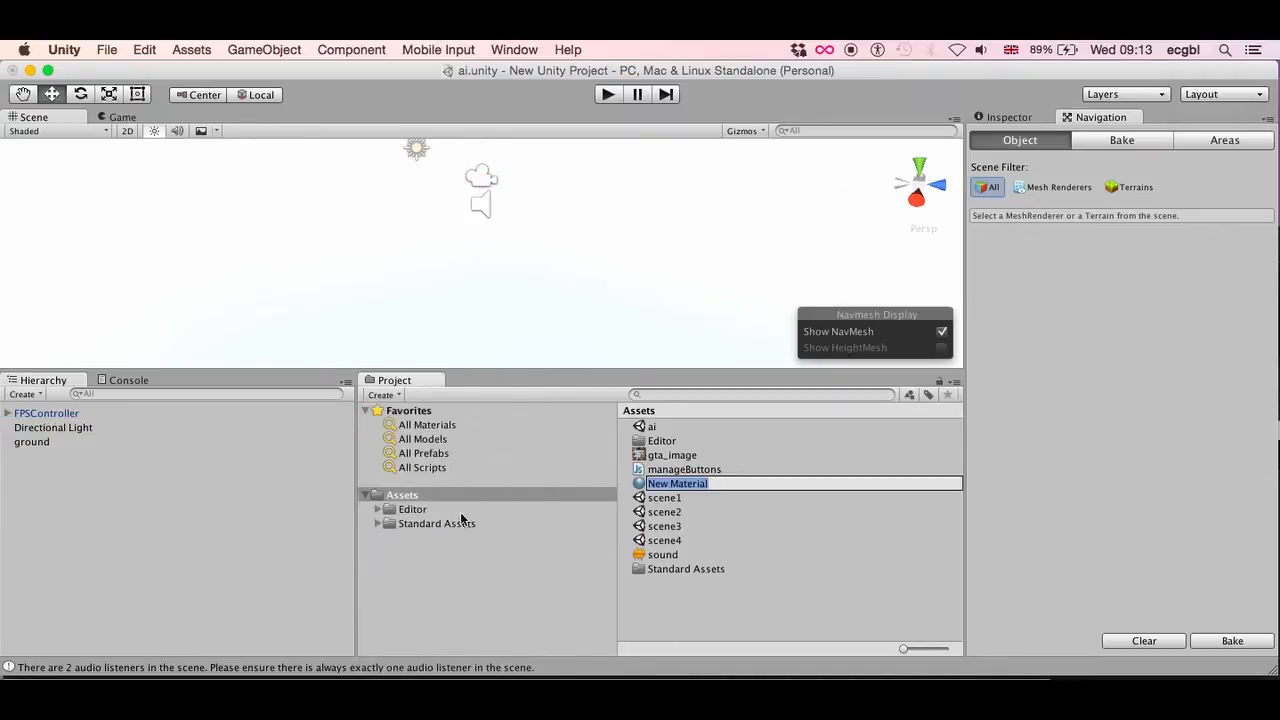
text(blue_ground)
key(Return)
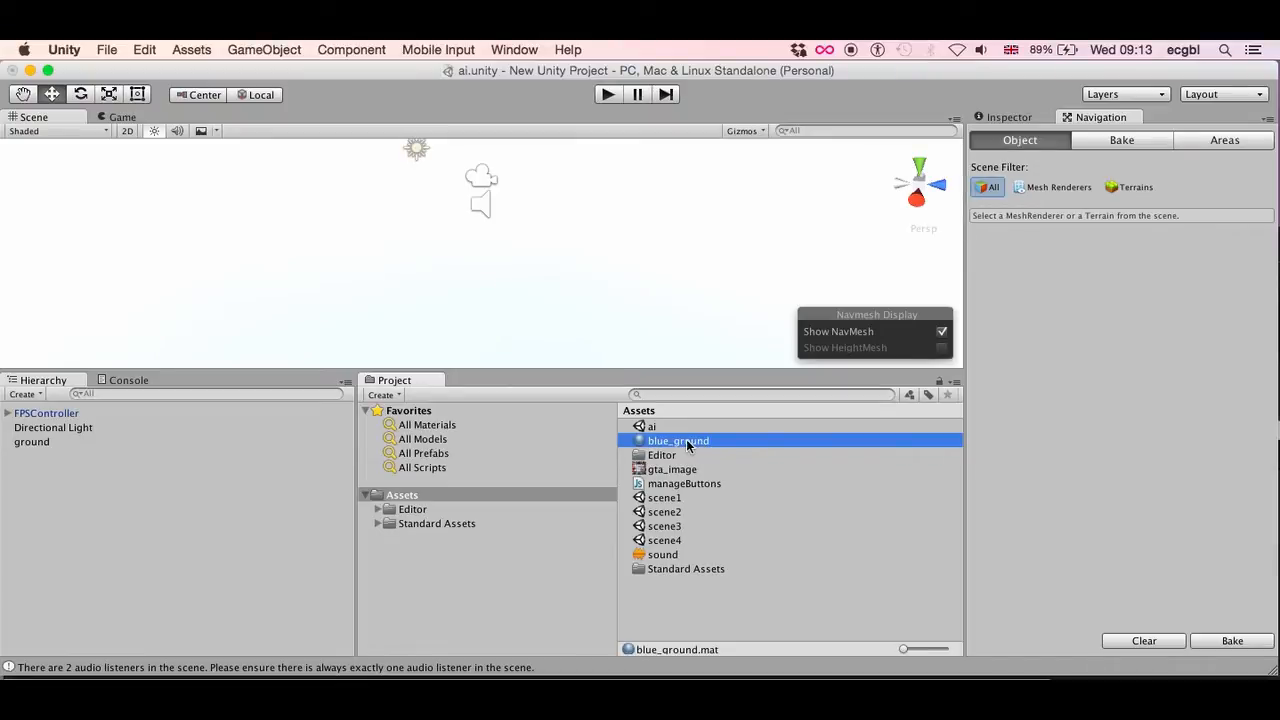
- Set the blue_ground material's albedo to a light blue, about RGB 131, 162, 223
click(1010, 118)
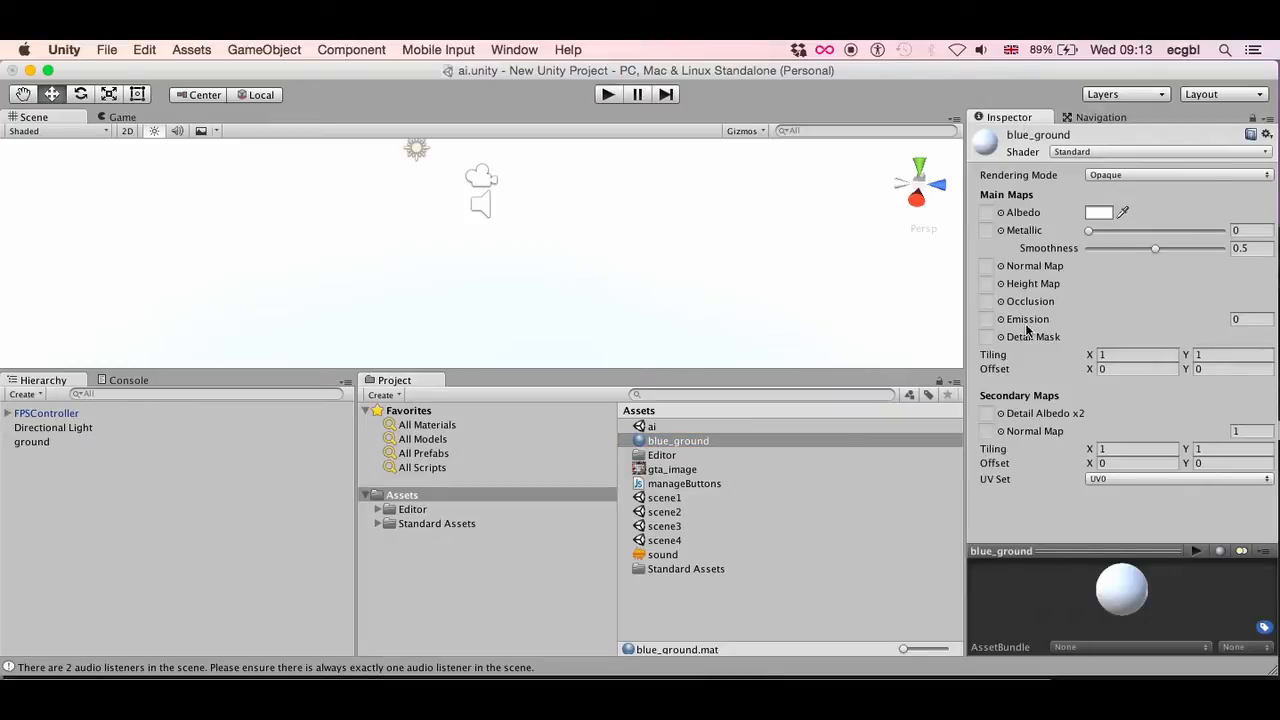
click(1098, 212)
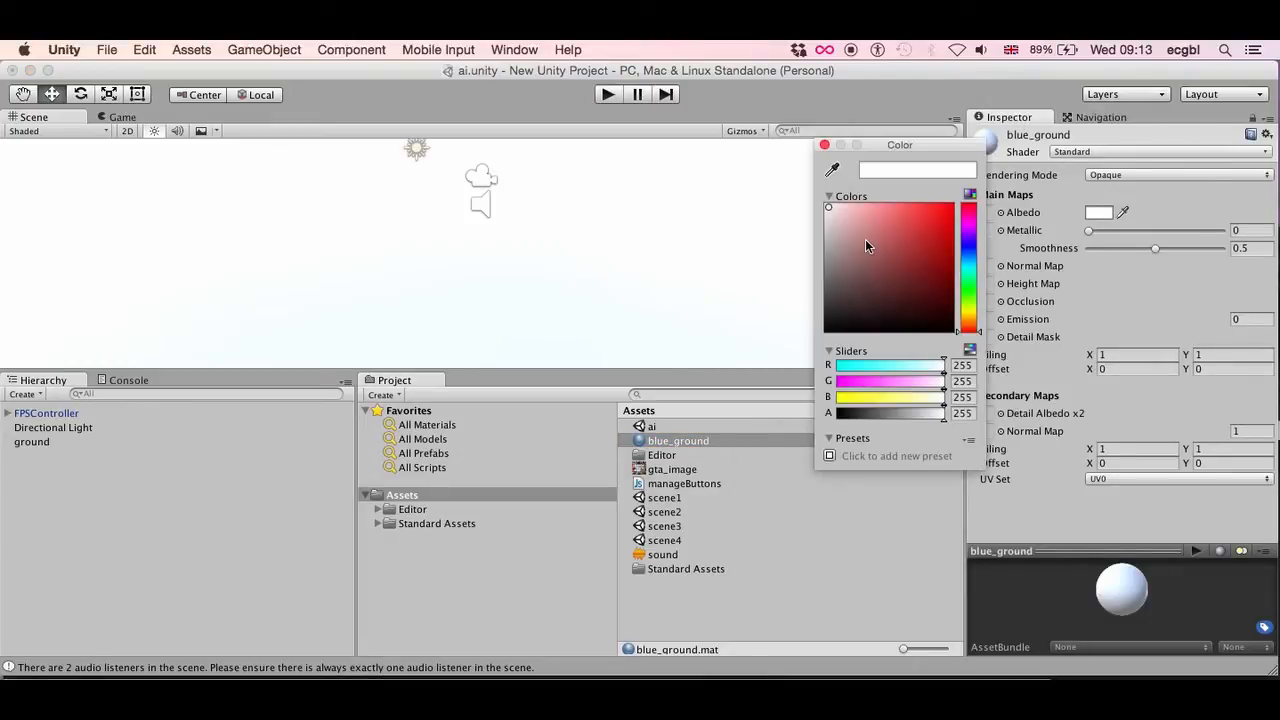
click(970, 253)
click(879, 225)
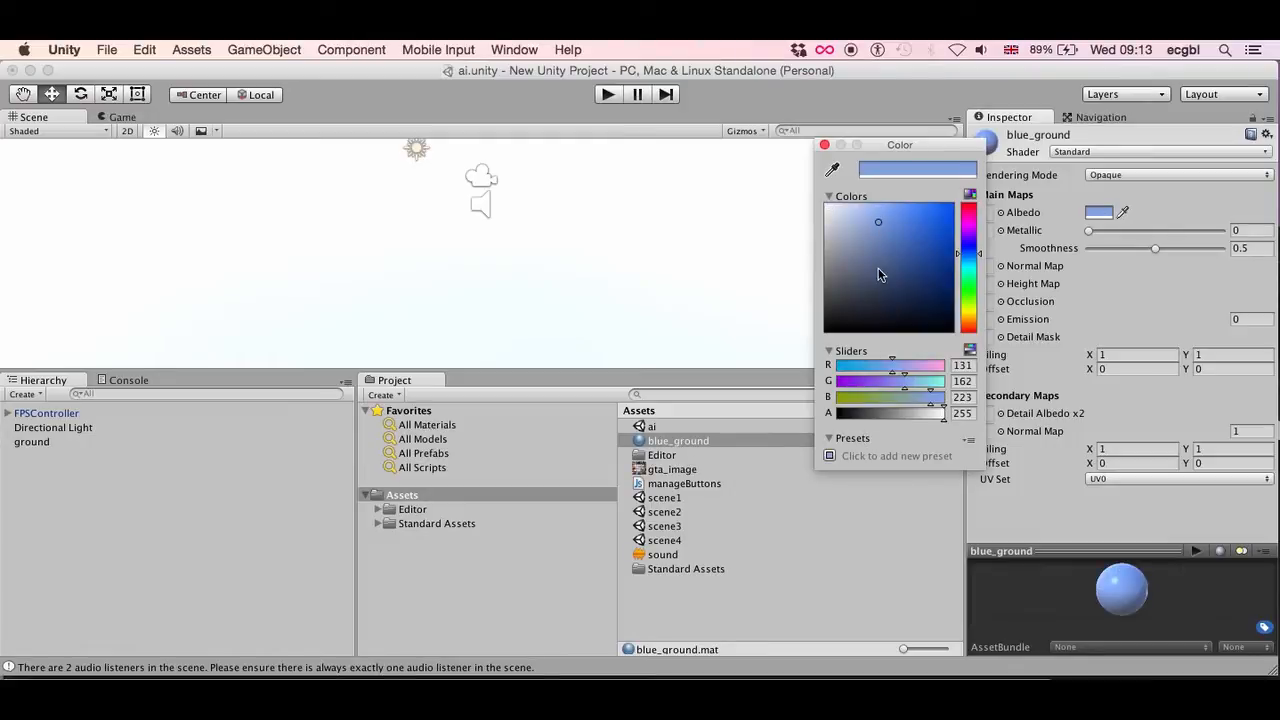
- Apply the blue_ground material to the ground in the scene
click(641, 442)
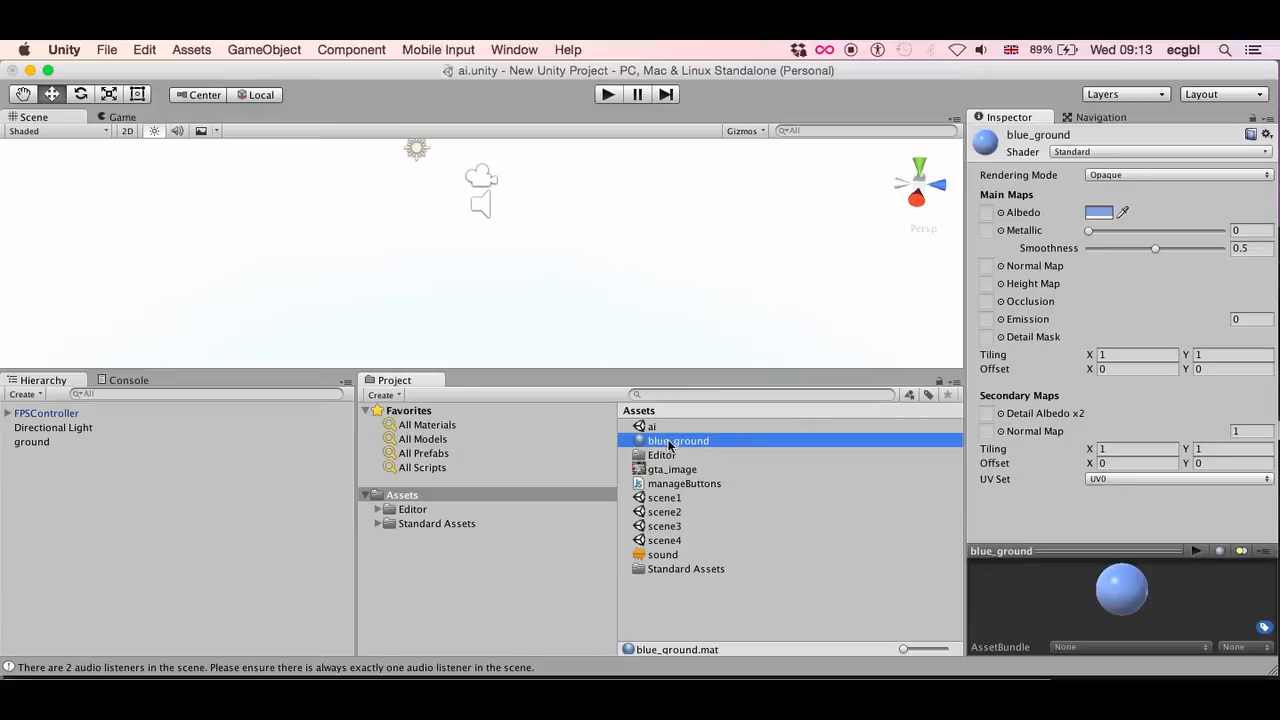
drag(672, 444, 599, 257)
scroll(576, 241, down, 5)
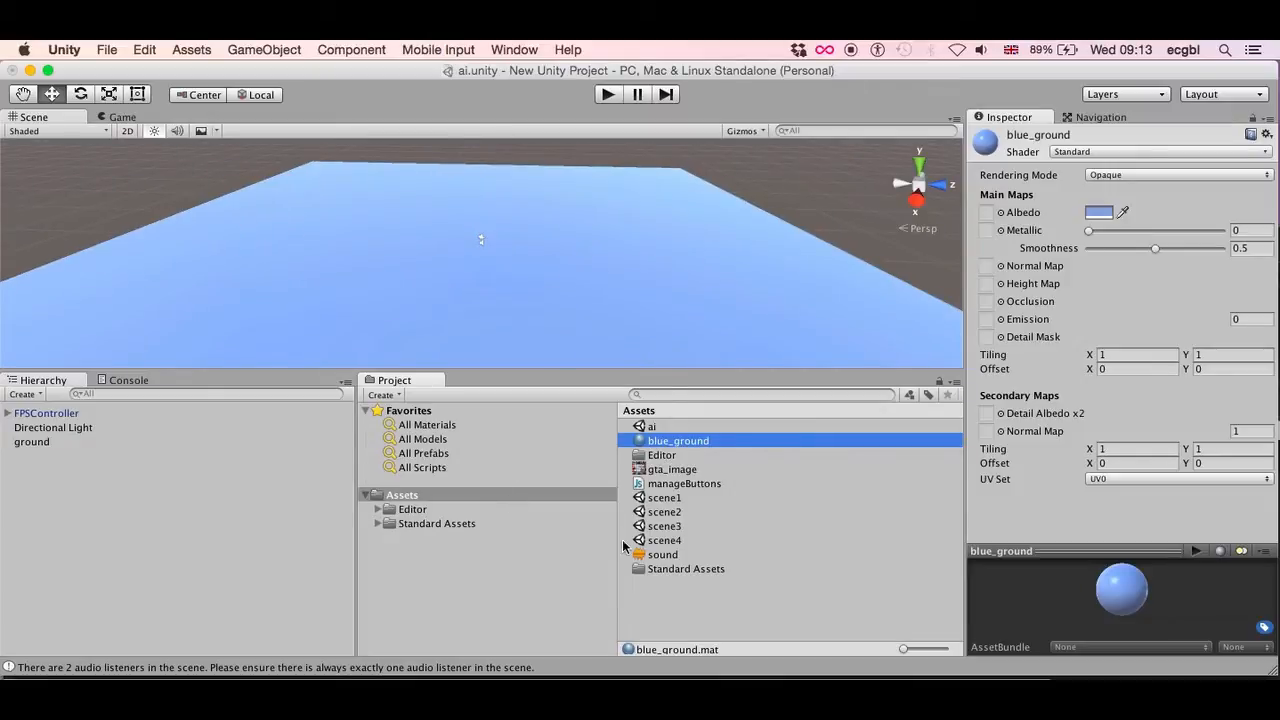
- Duplicate the blue_ground material and name the copy green_character
click(383, 396)
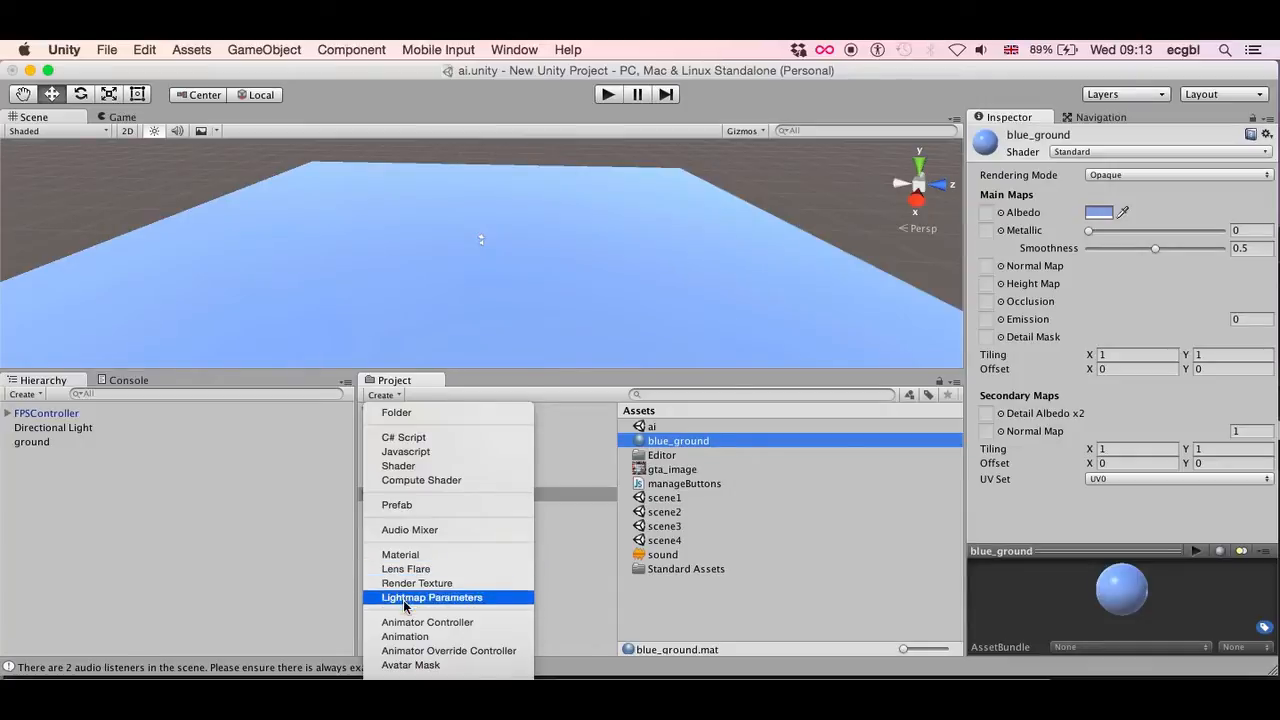
click(402, 555)
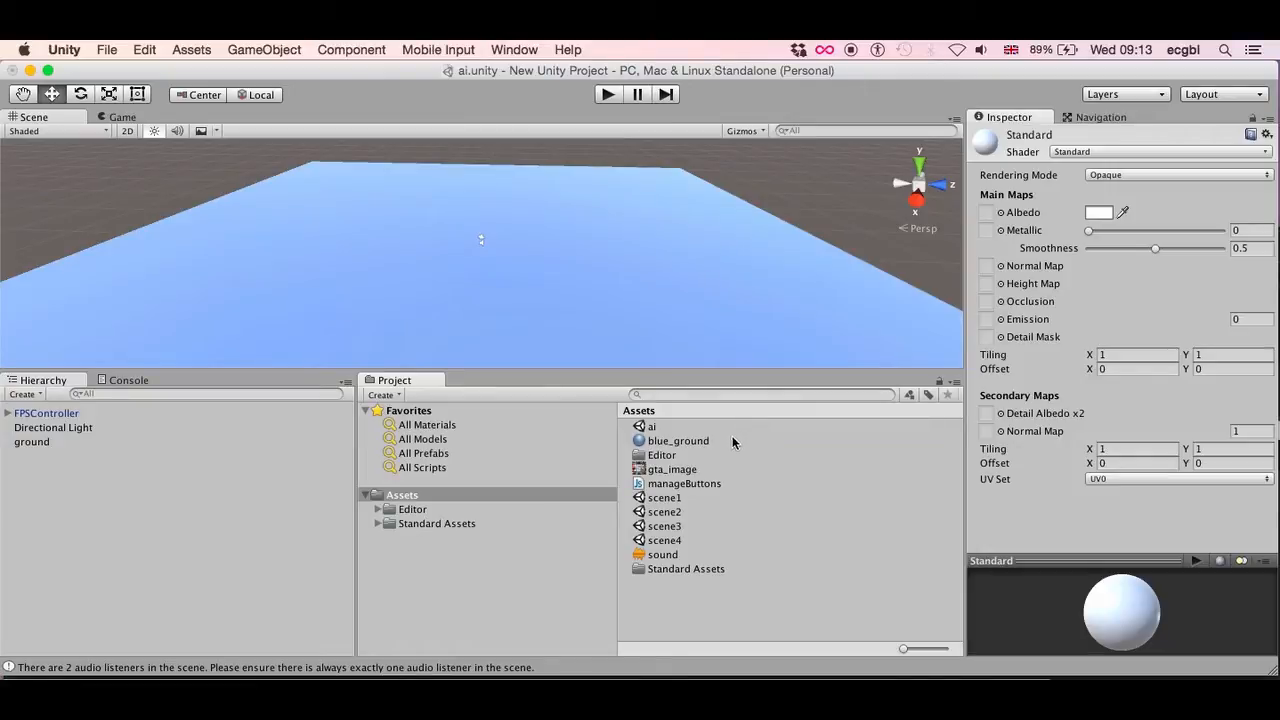
click(683, 446)
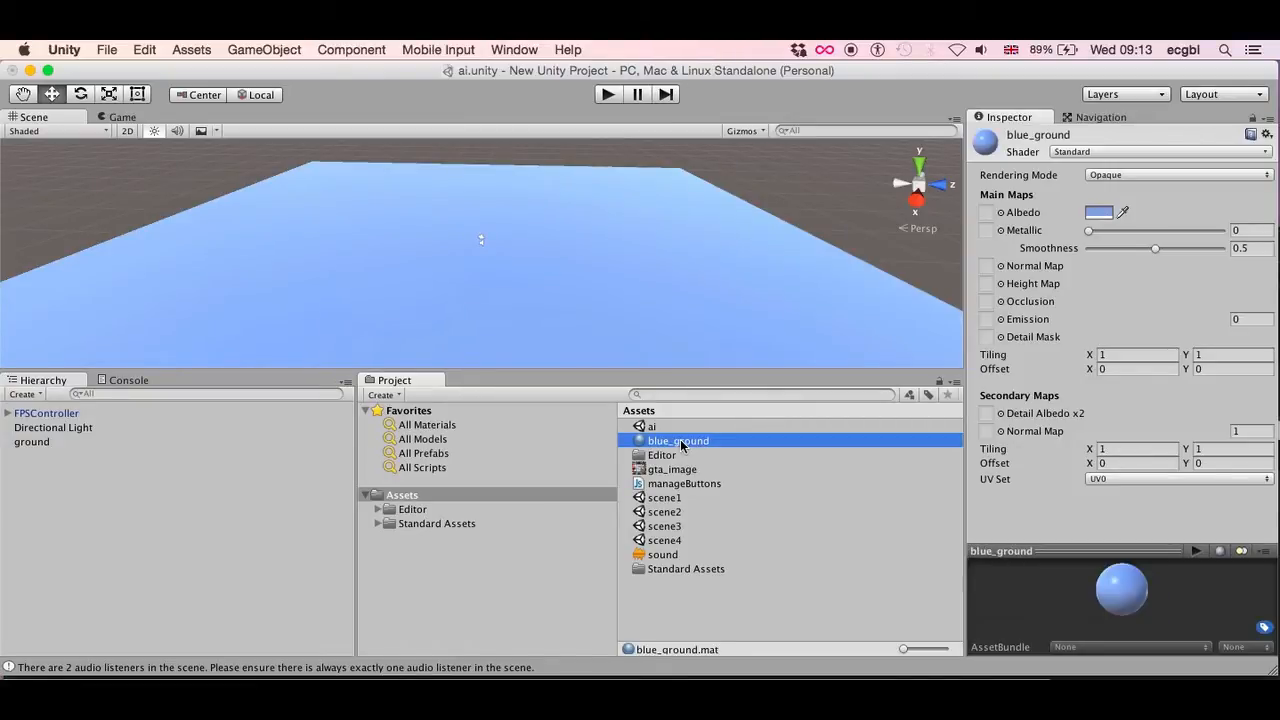
key(super+d)
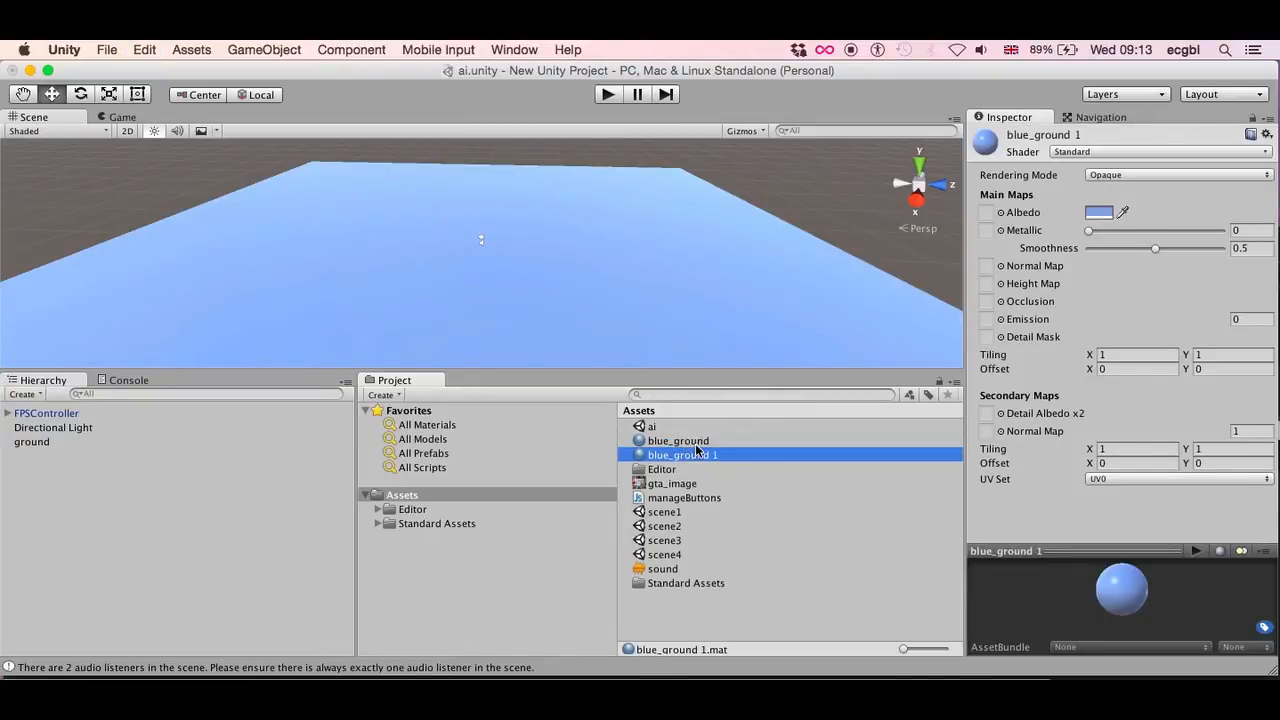
key(Return)
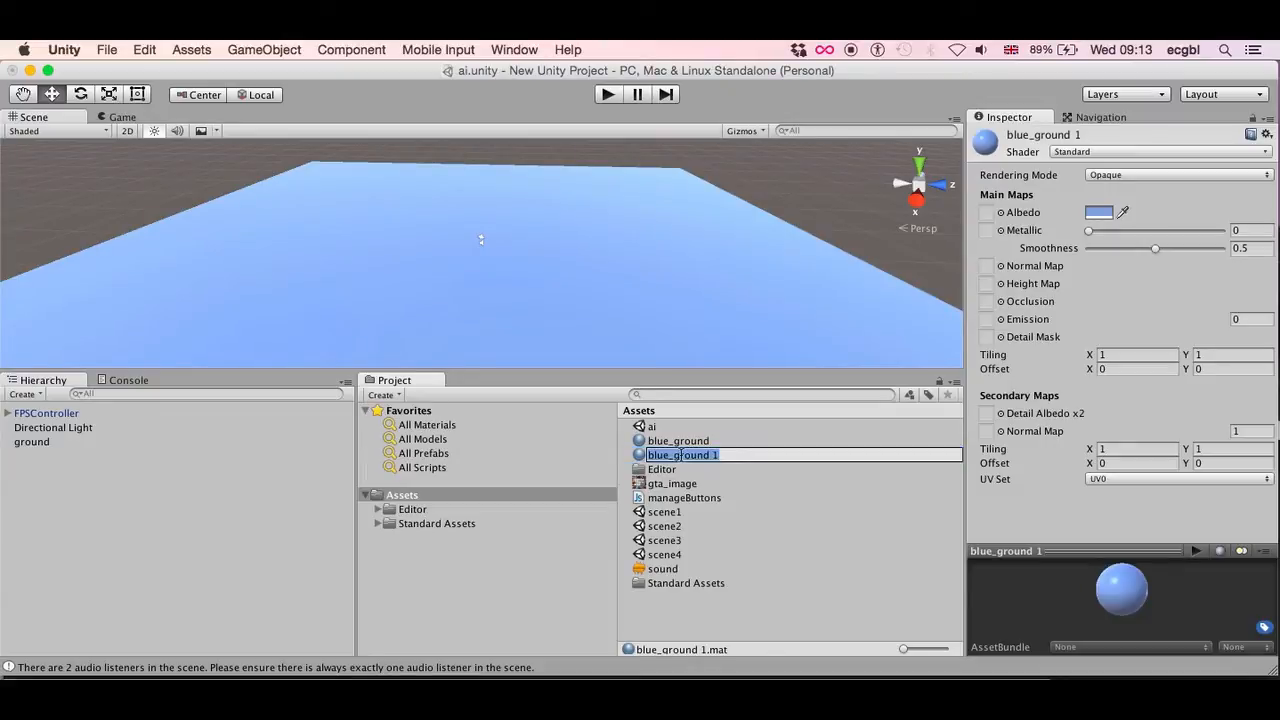
text(green_c)
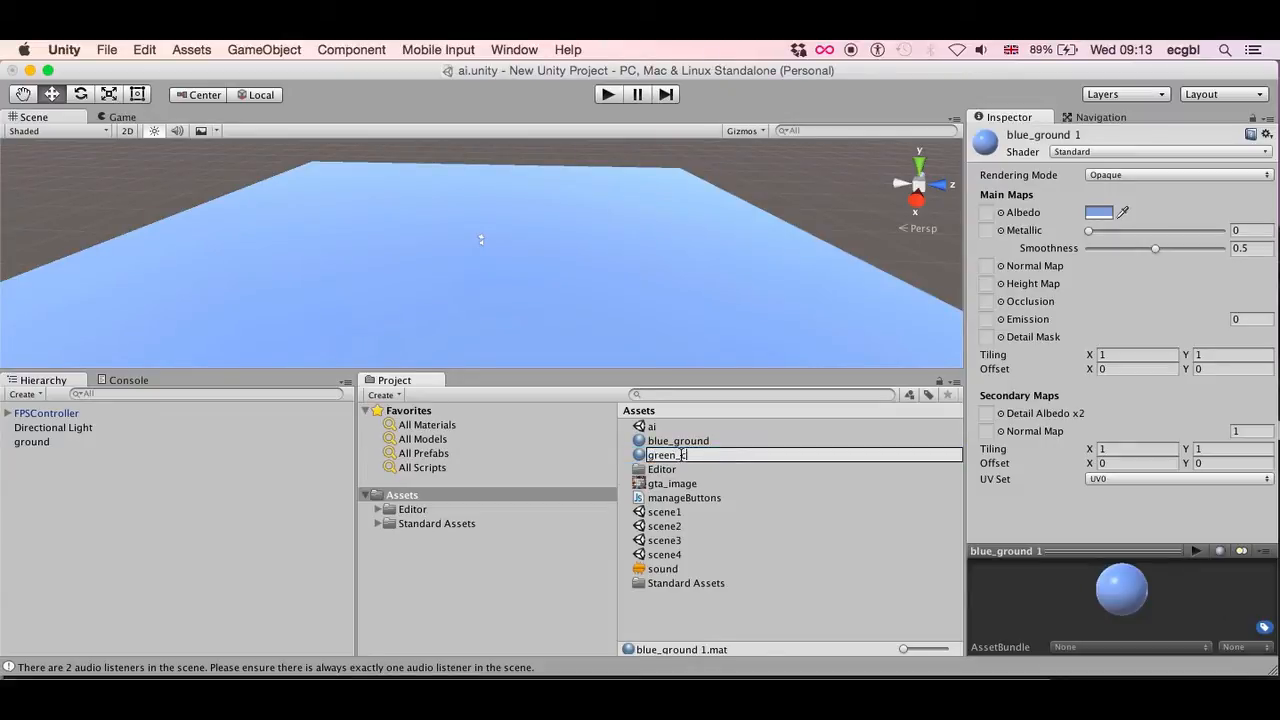
text(haracter)
key(Return)
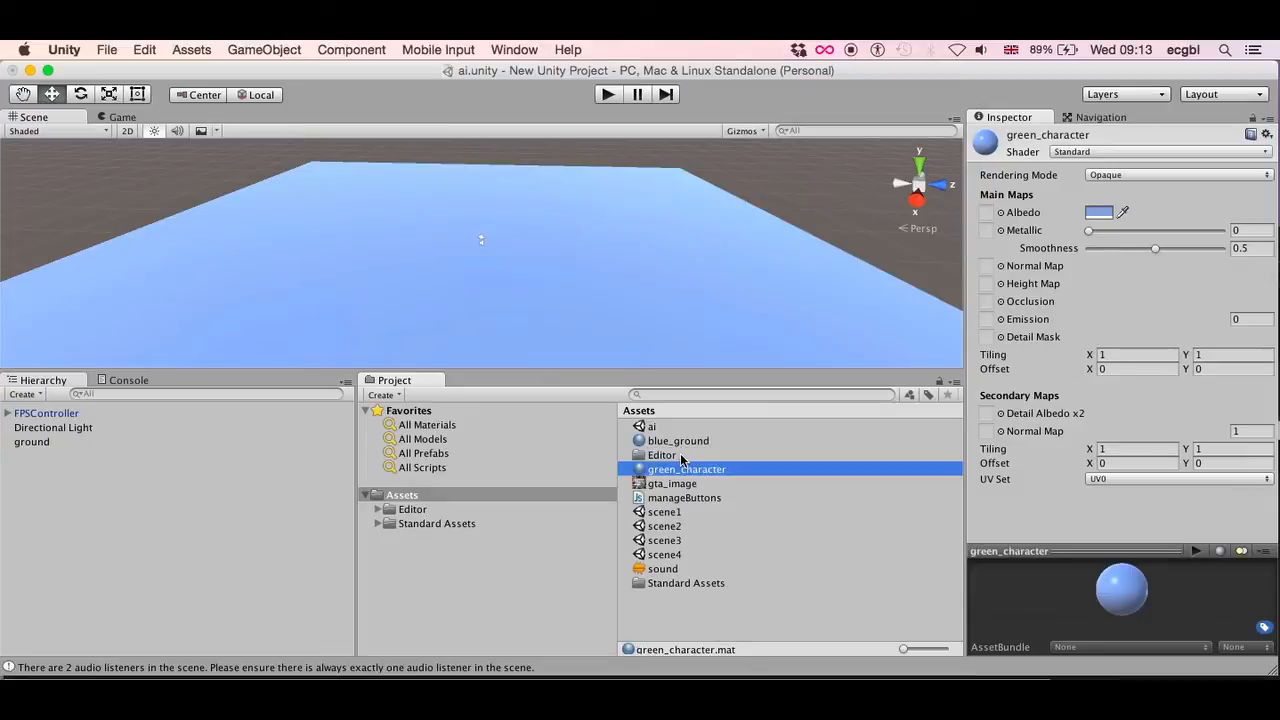
- Set the green_character material's albedo to a pinkish red, about RGB 227, 30, 91
click(1098, 213)
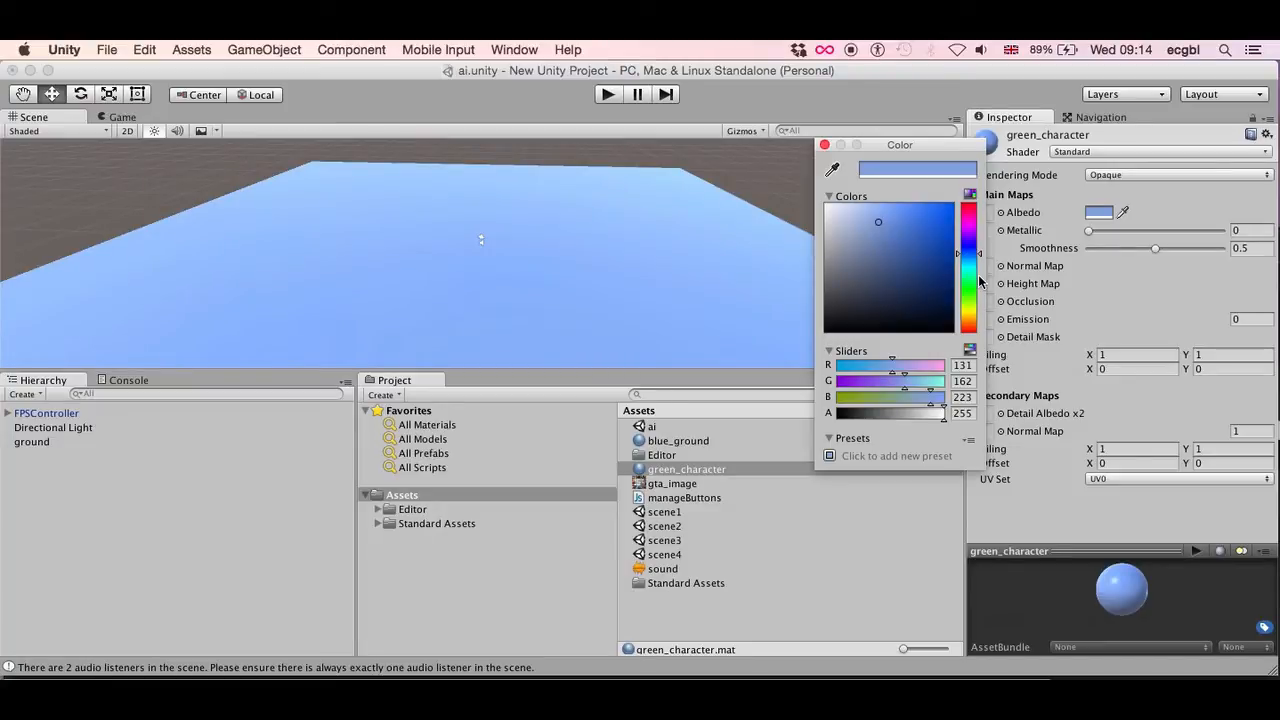
click(960, 212)
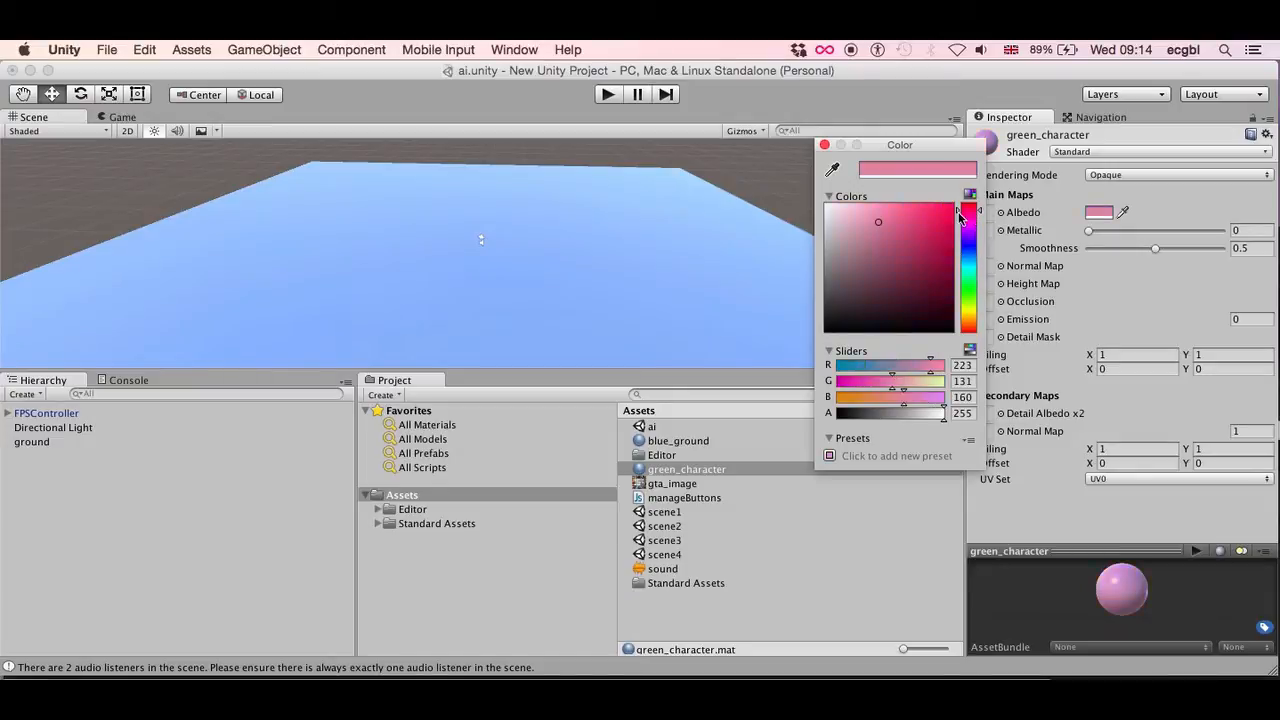
click(933, 219)
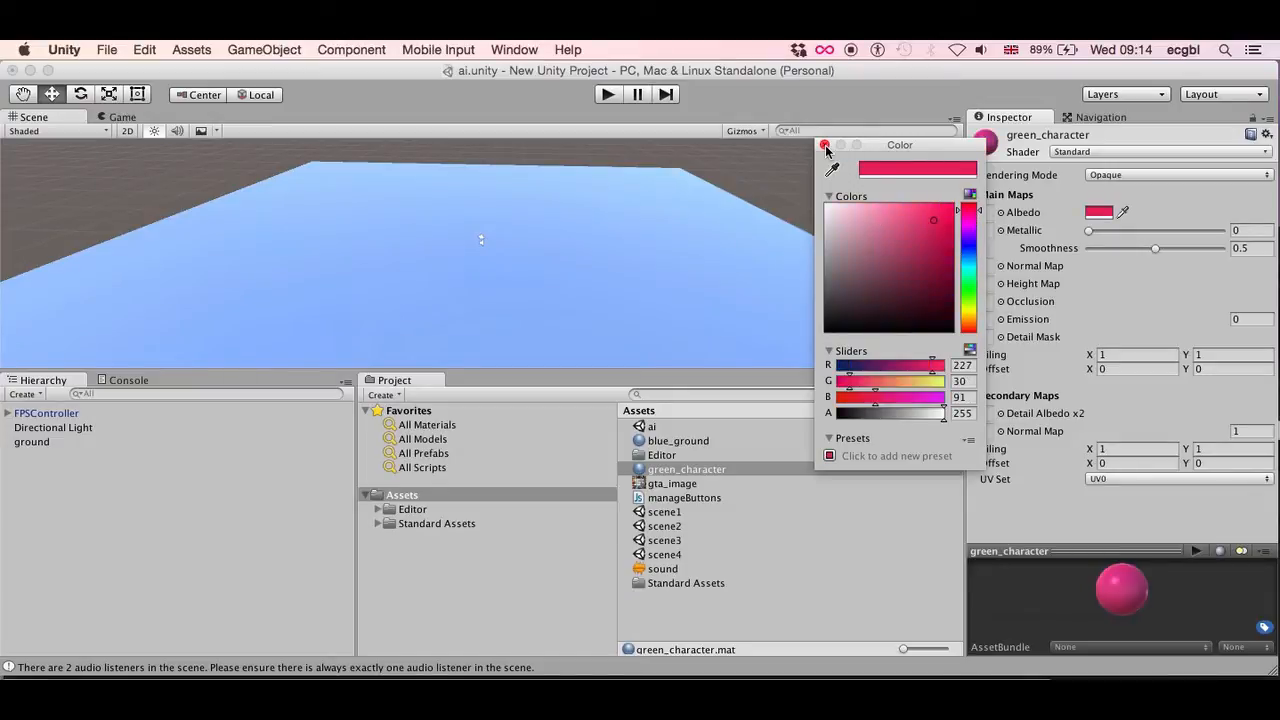
click(825, 146)
- Rename the green_character material as red_obstacles
click(692, 471)
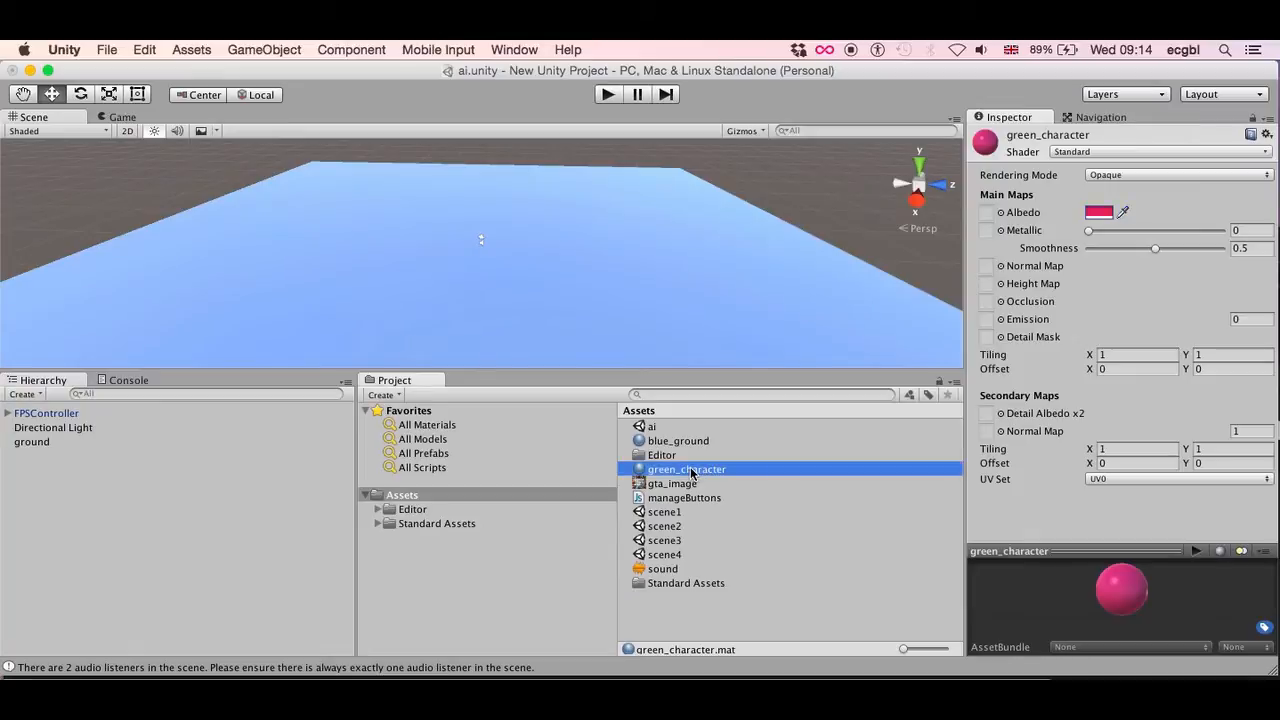
click(692, 470)
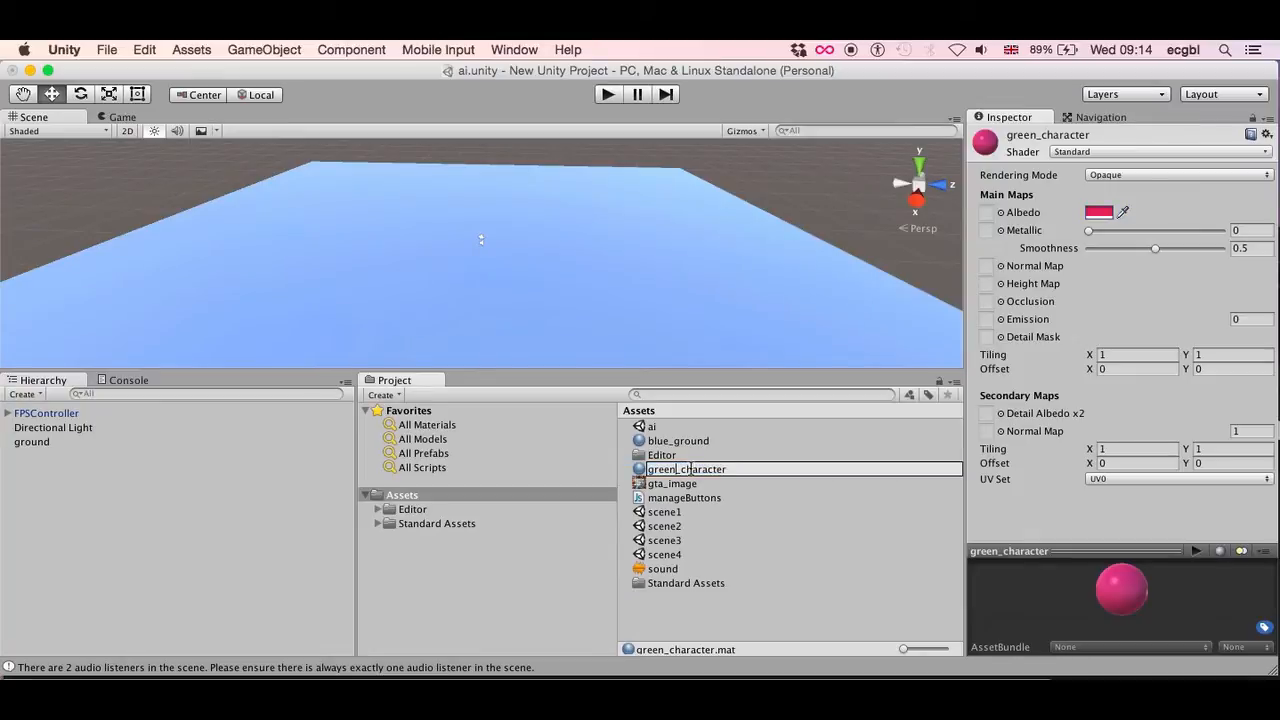
drag(677, 469, 648, 469)
text(red)
double_click(691, 469)
text(obstacles)
key(Return)
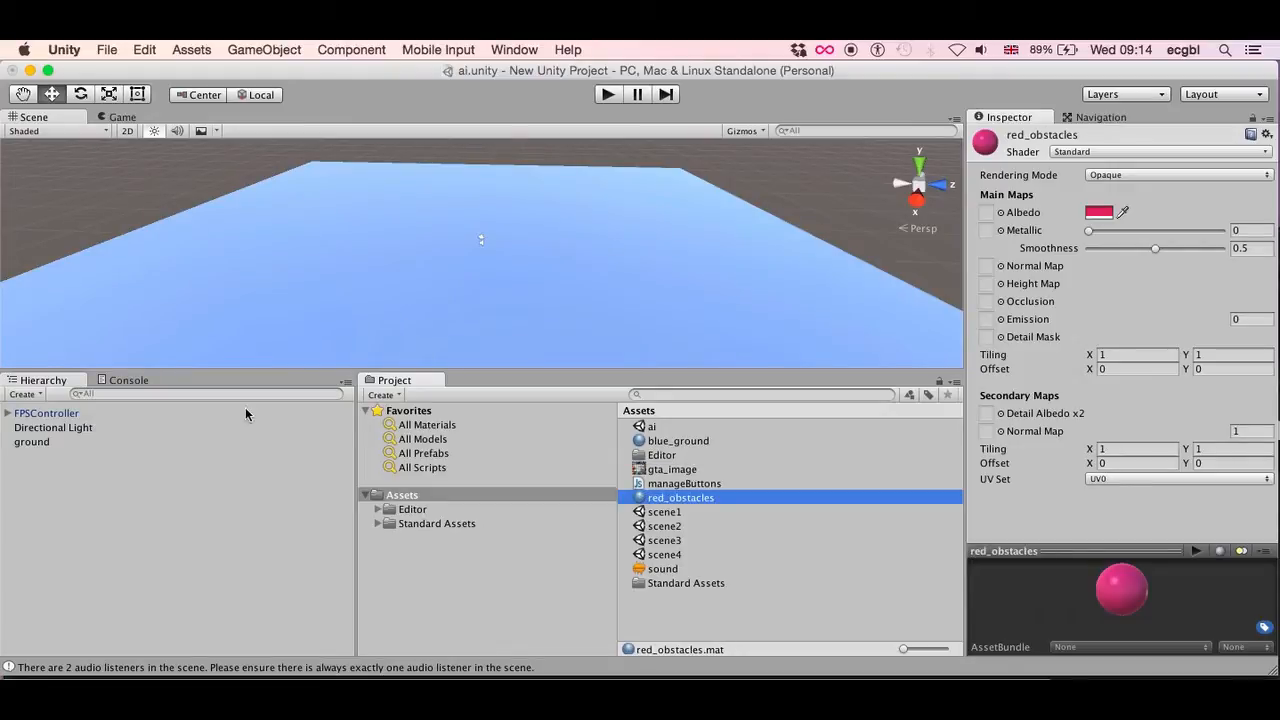
- Add a cube to the scene and move it up and along Z to about Y 1.15, Z 5.68
click(119, 452)
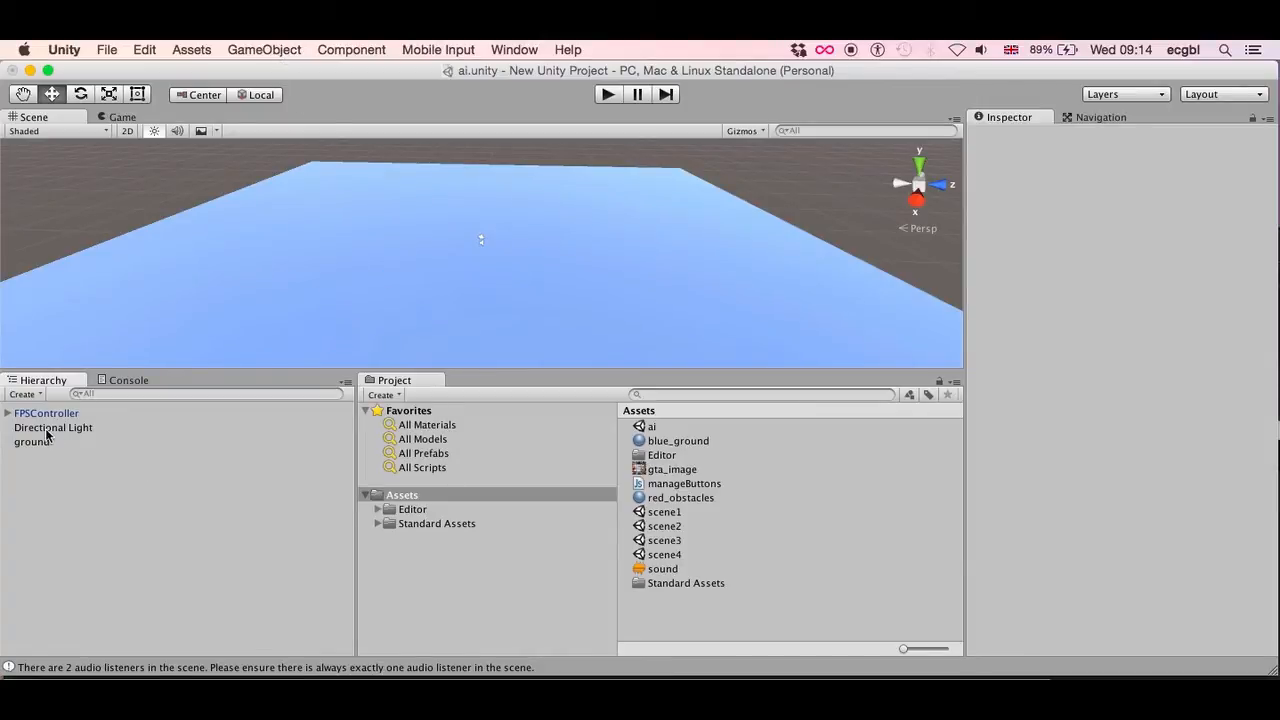
click(280, 54)
mouse_move(288, 105)
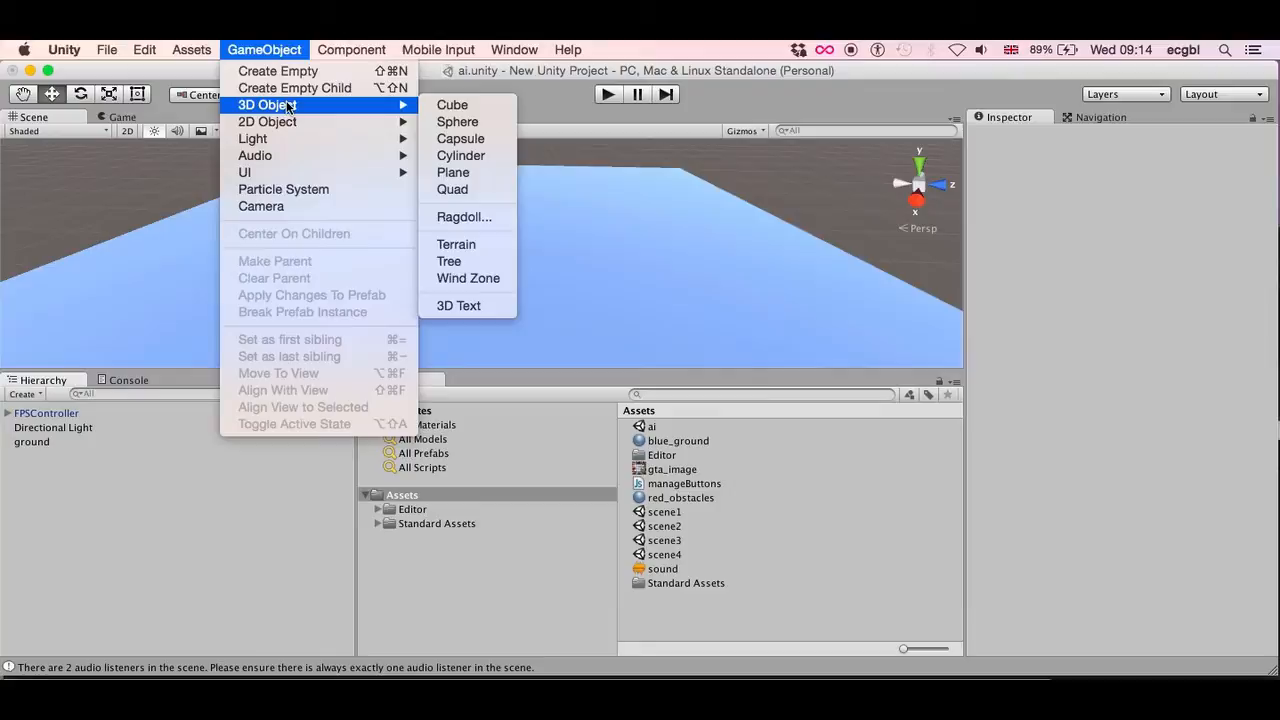
click(445, 105)
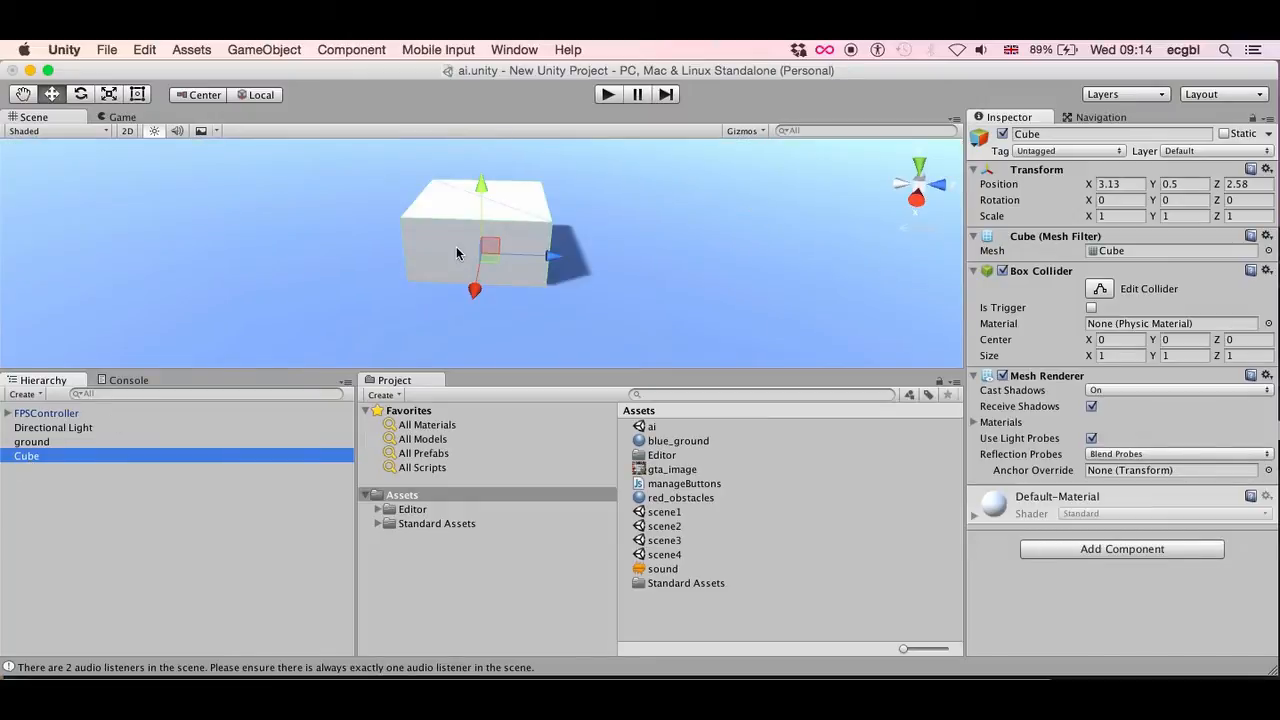
mouse_move(480, 186)
mouse_down()
mouse_move(484, 143)
mouse_move(483, 174)
mouse_up()
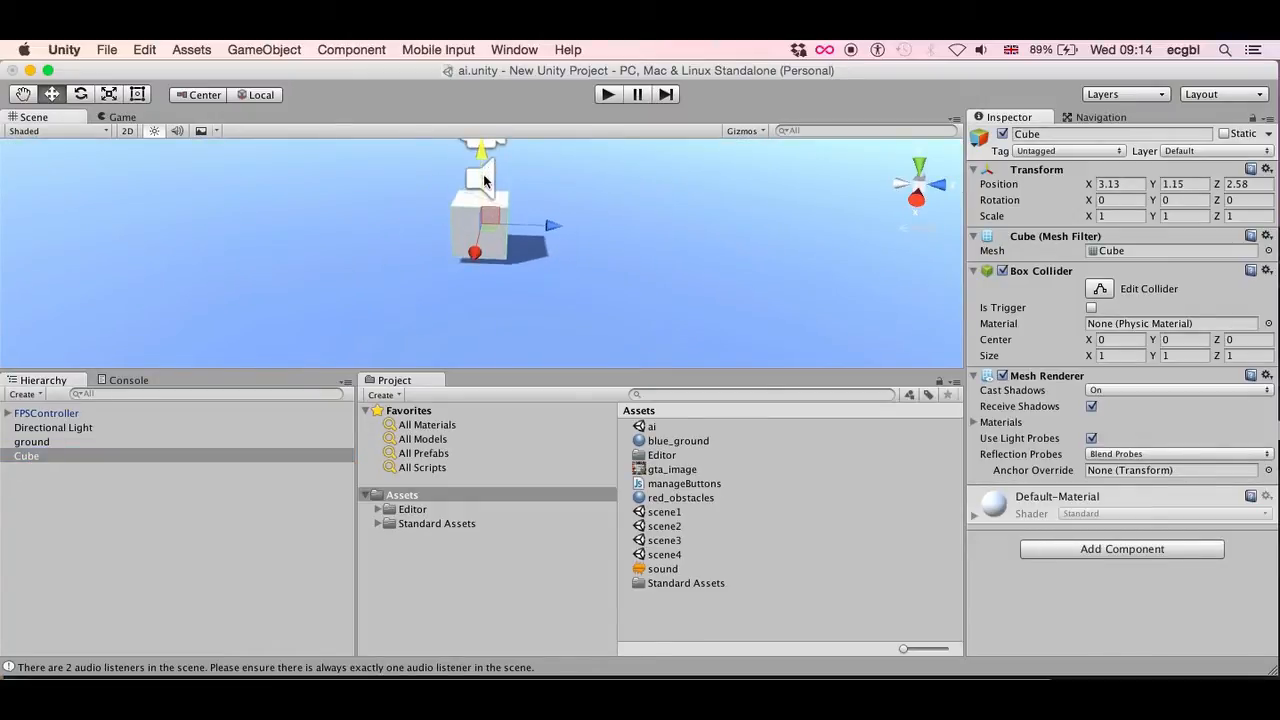
drag(553, 224, 714, 229)
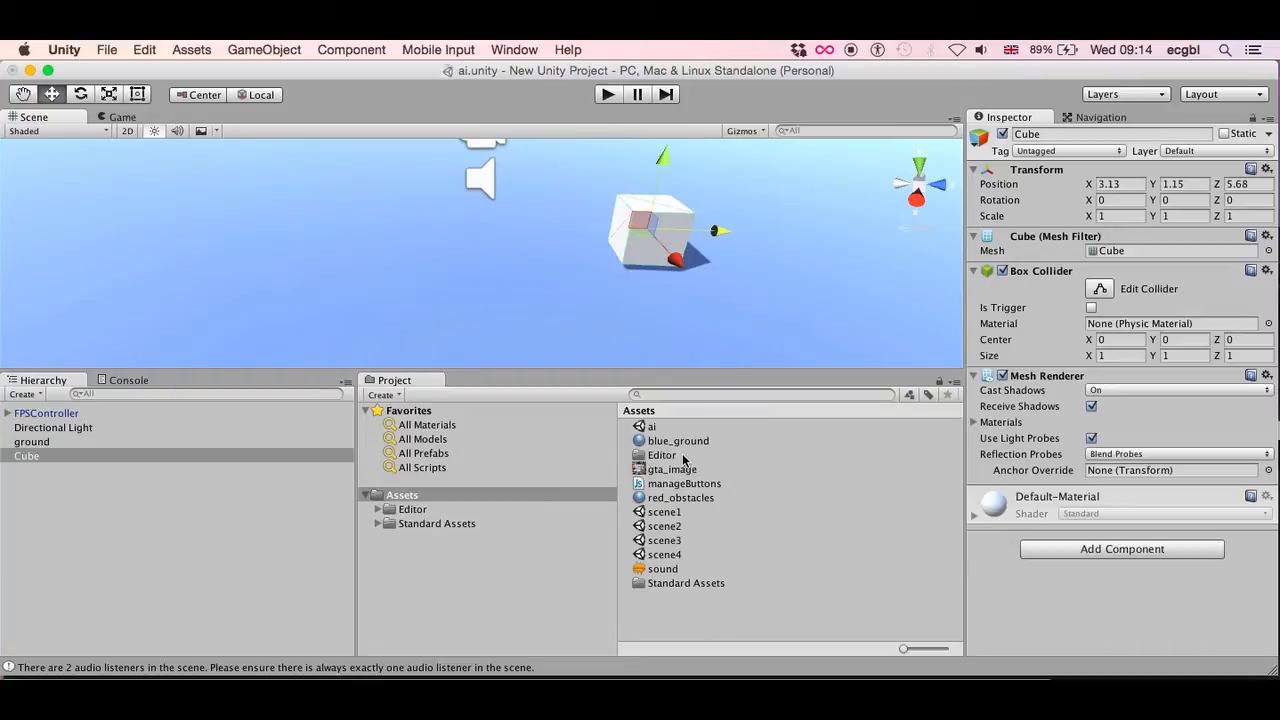
- Search the project assets for "obst" and apply the red_obstacles material to the cube
click(674, 395)
text(obst)
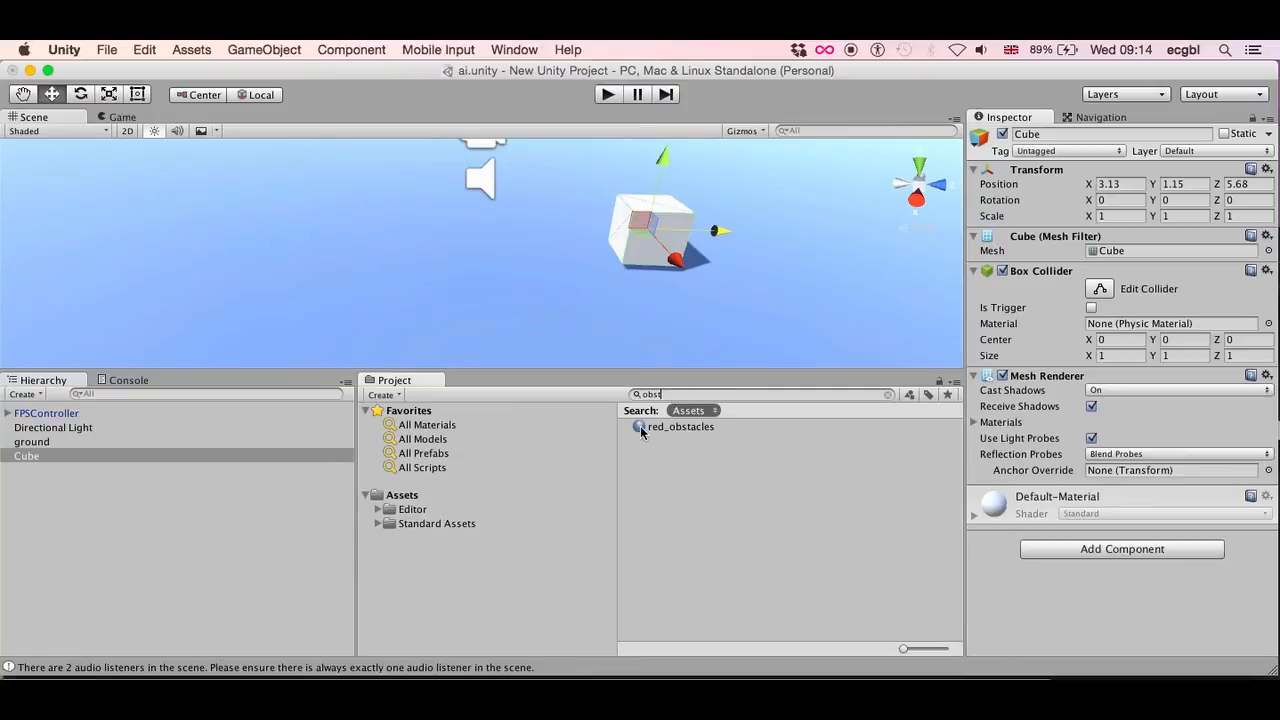
drag(645, 430, 710, 228)
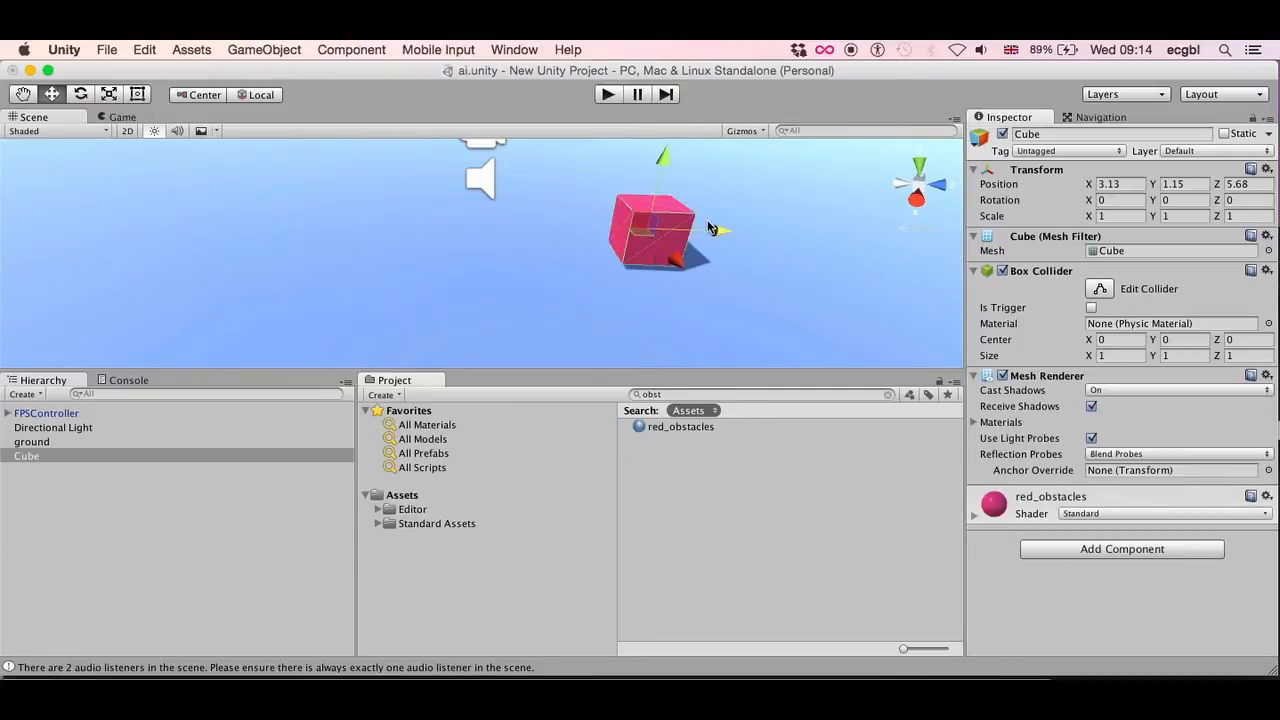
- Scale the cube into a wall, about 1.68 in Y and 5.22 in Z
key(e)
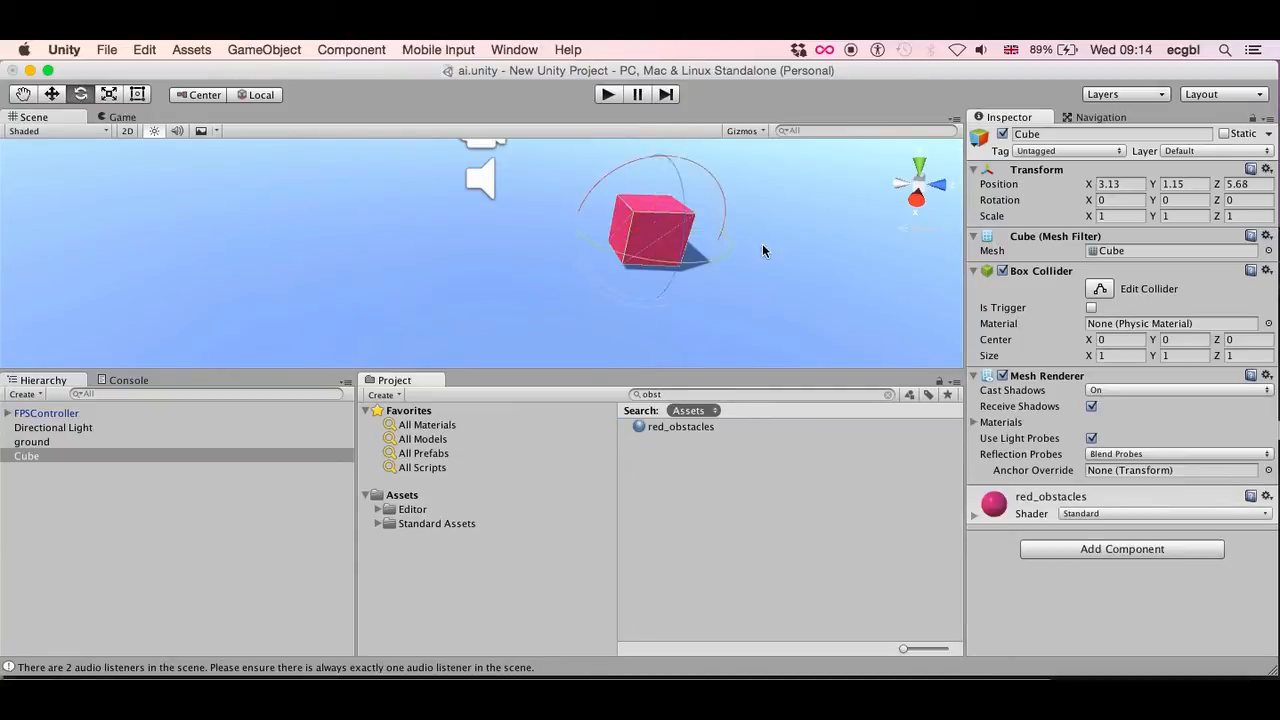
key(r)
drag(722, 234, 937, 185)
drag(661, 165, 678, 116)
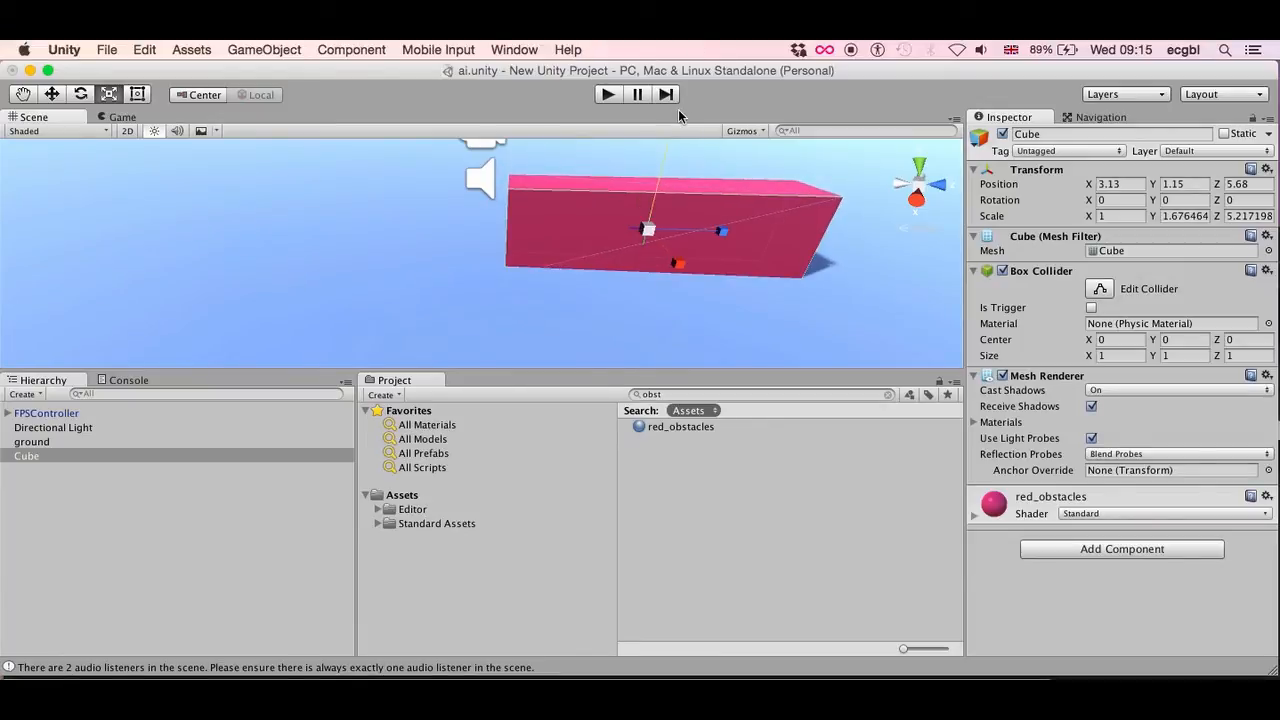
- From a top-down view, move the FPSController back in front of the wall, to about X 3.2, Z -5.1
click(940, 190)
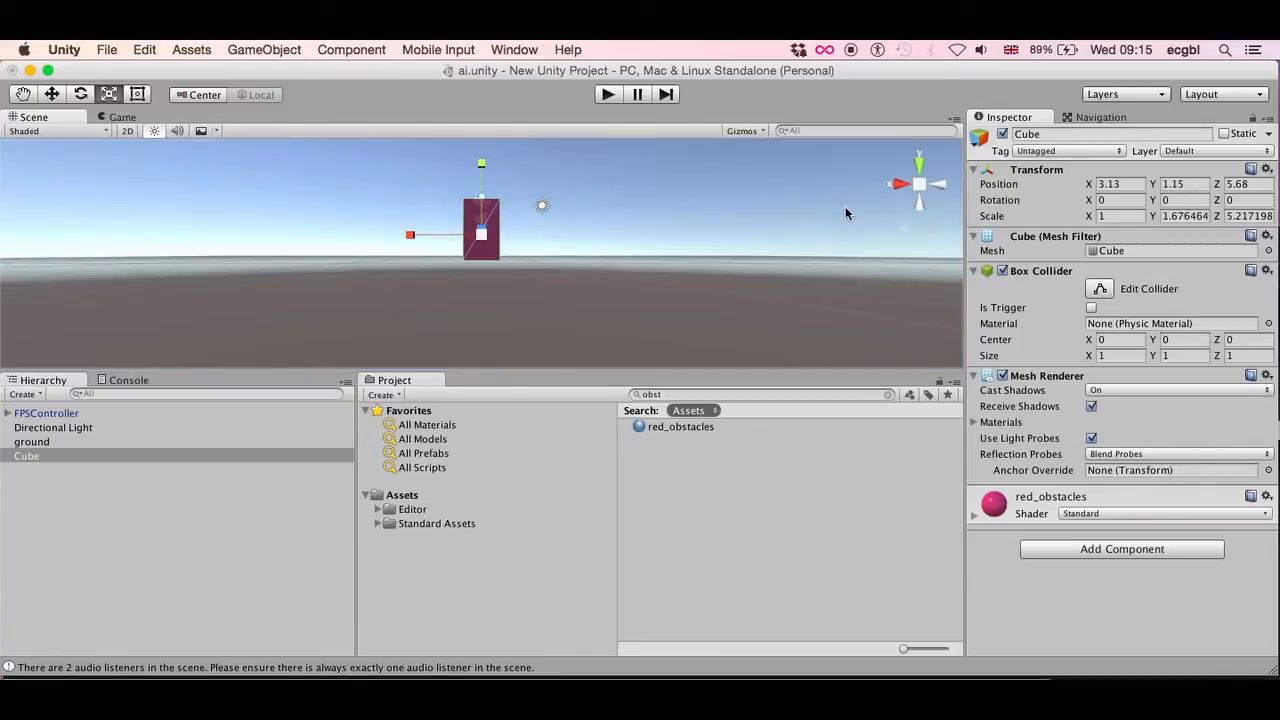
click(900, 183)
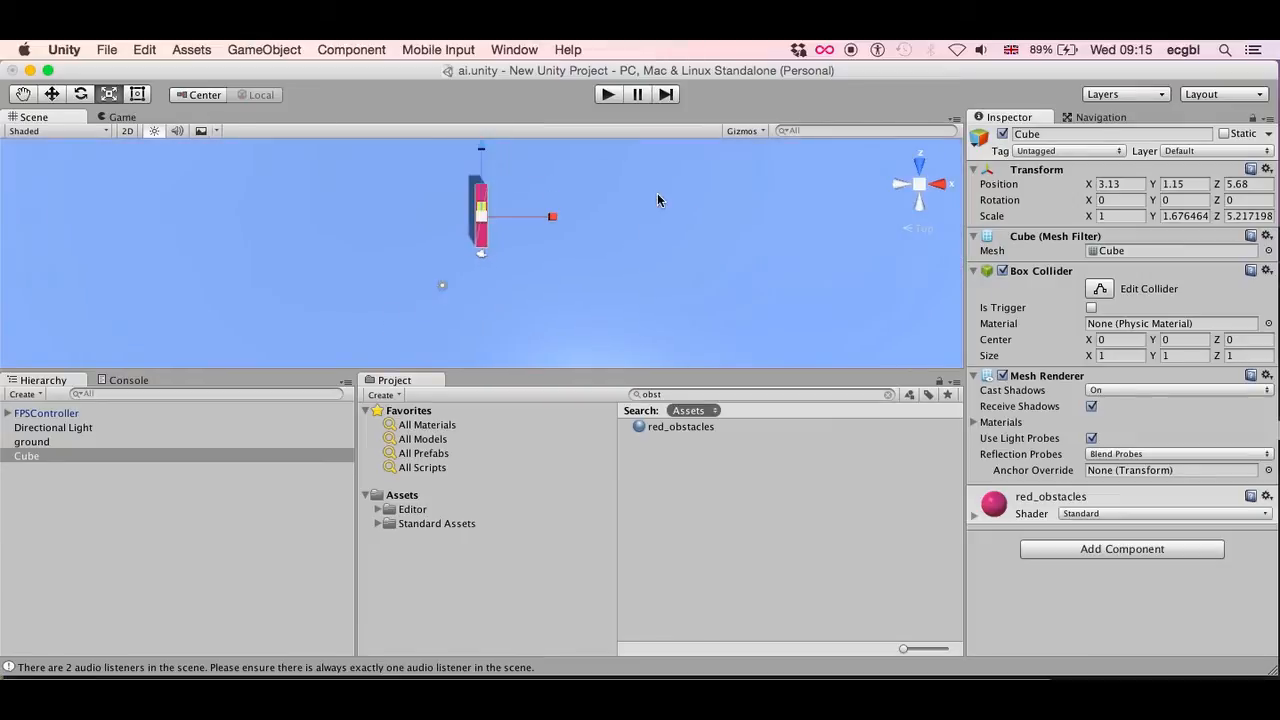
click(926, 228)
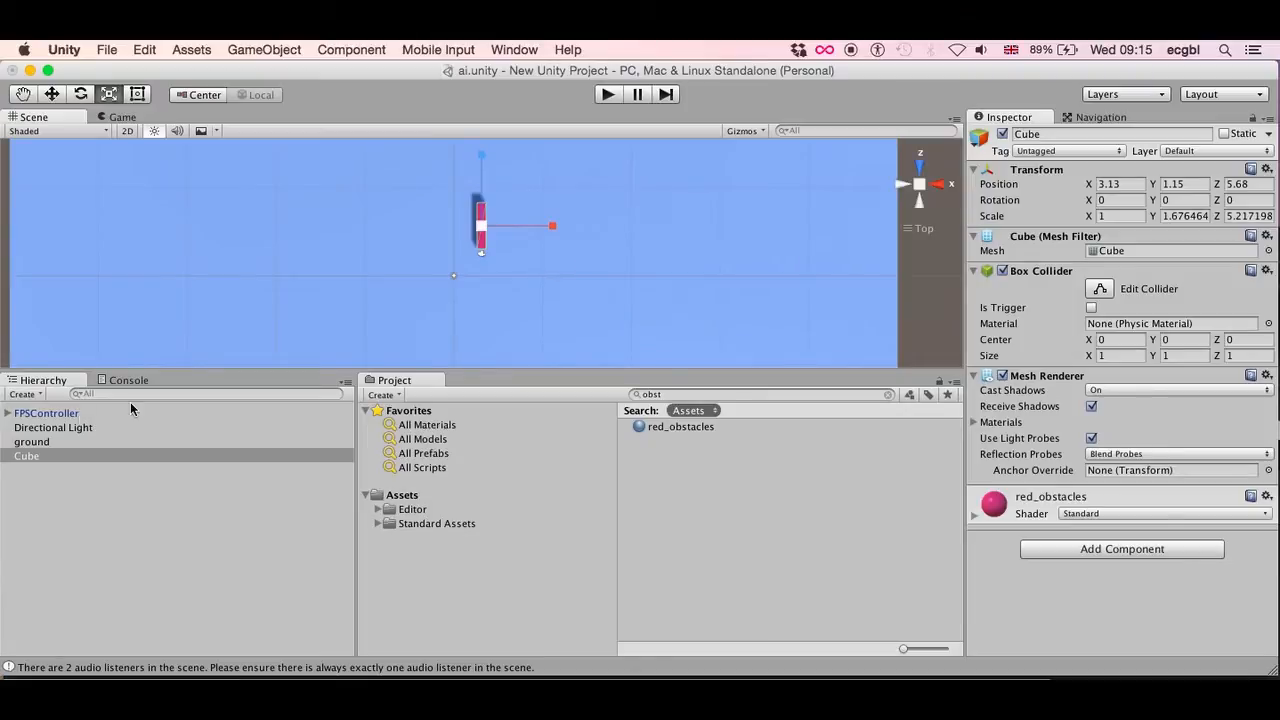
click(75, 414)
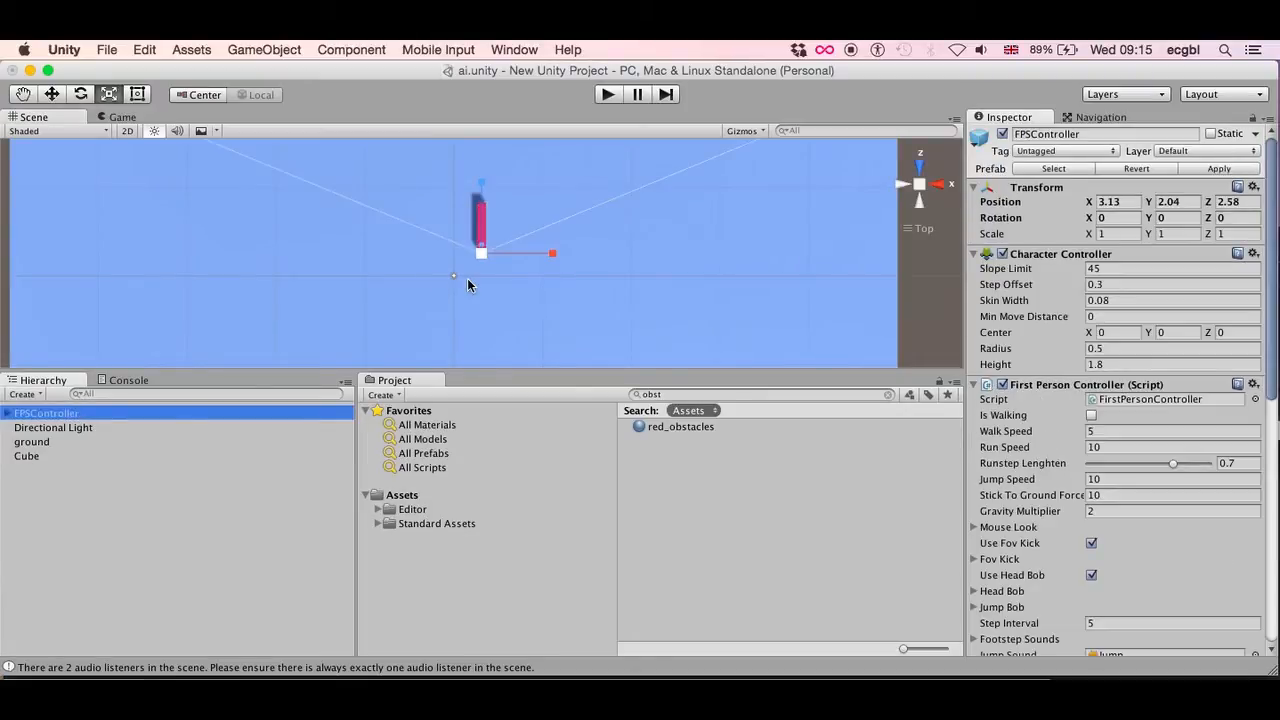
key(q)
key(w)
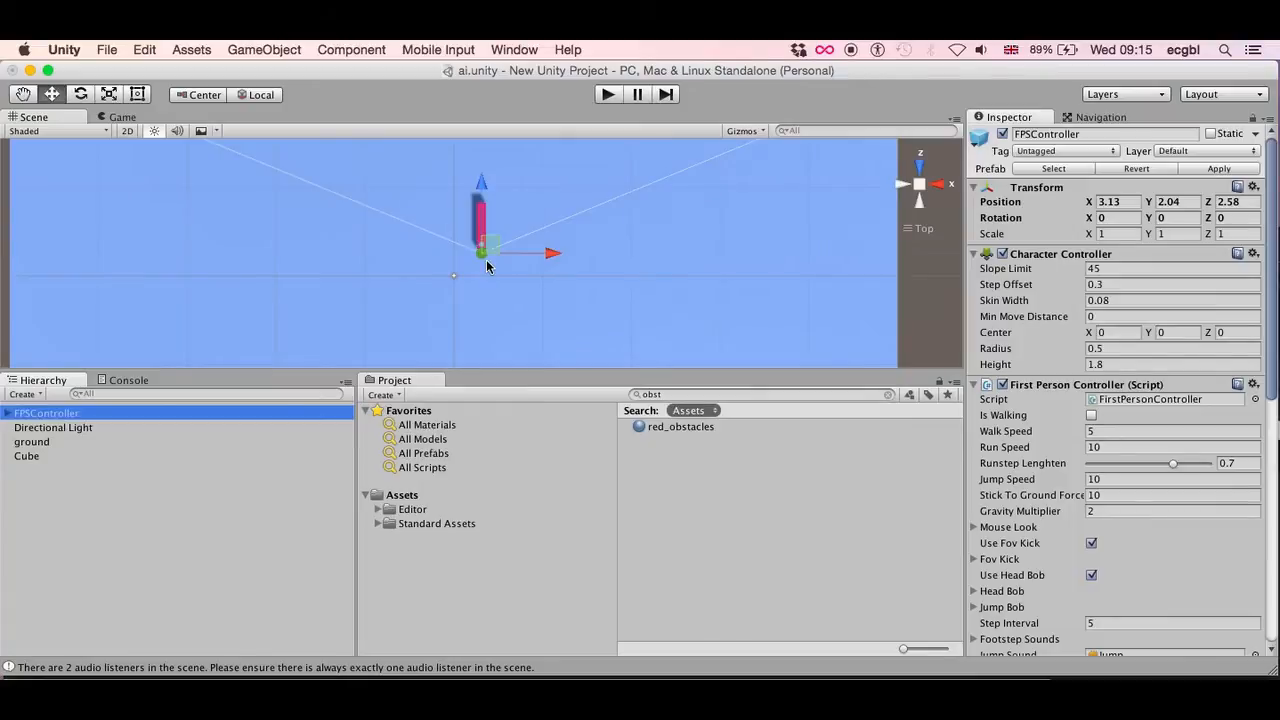
drag(486, 249, 490, 323)
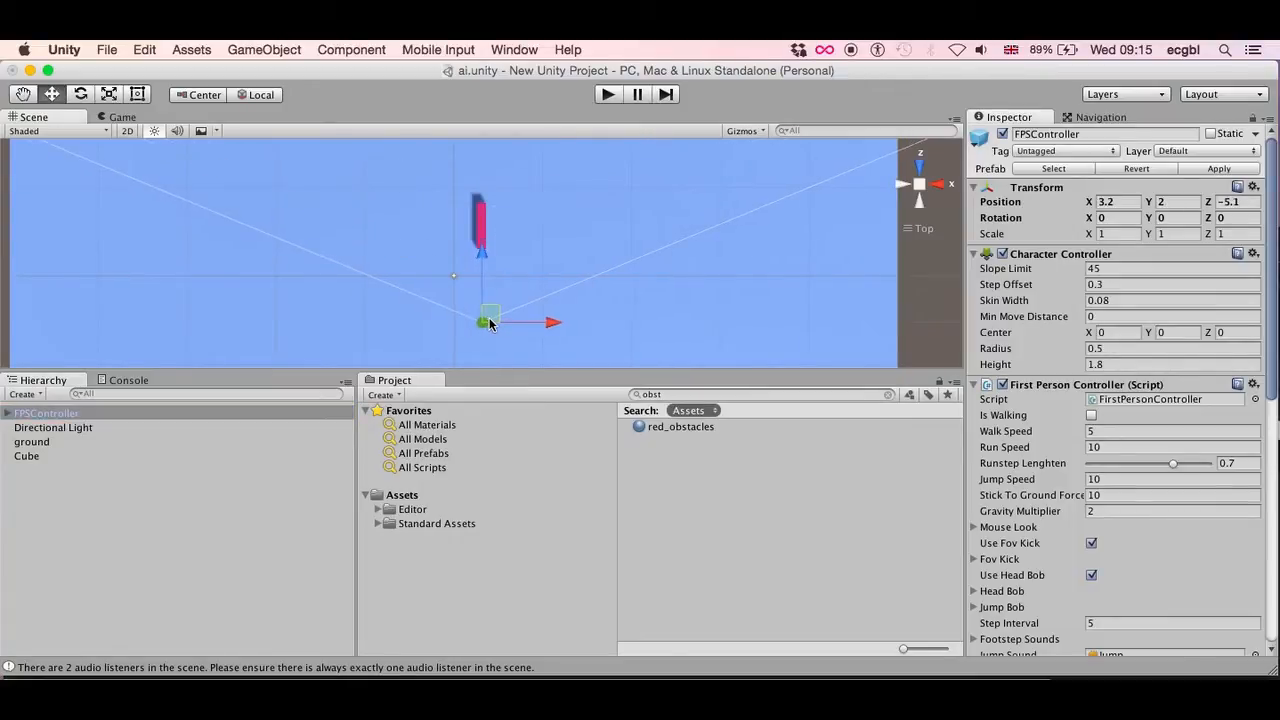
- Rotate the red wall cube about -90 degrees around Y so it lies across the FPSController's view
click(52, 444)
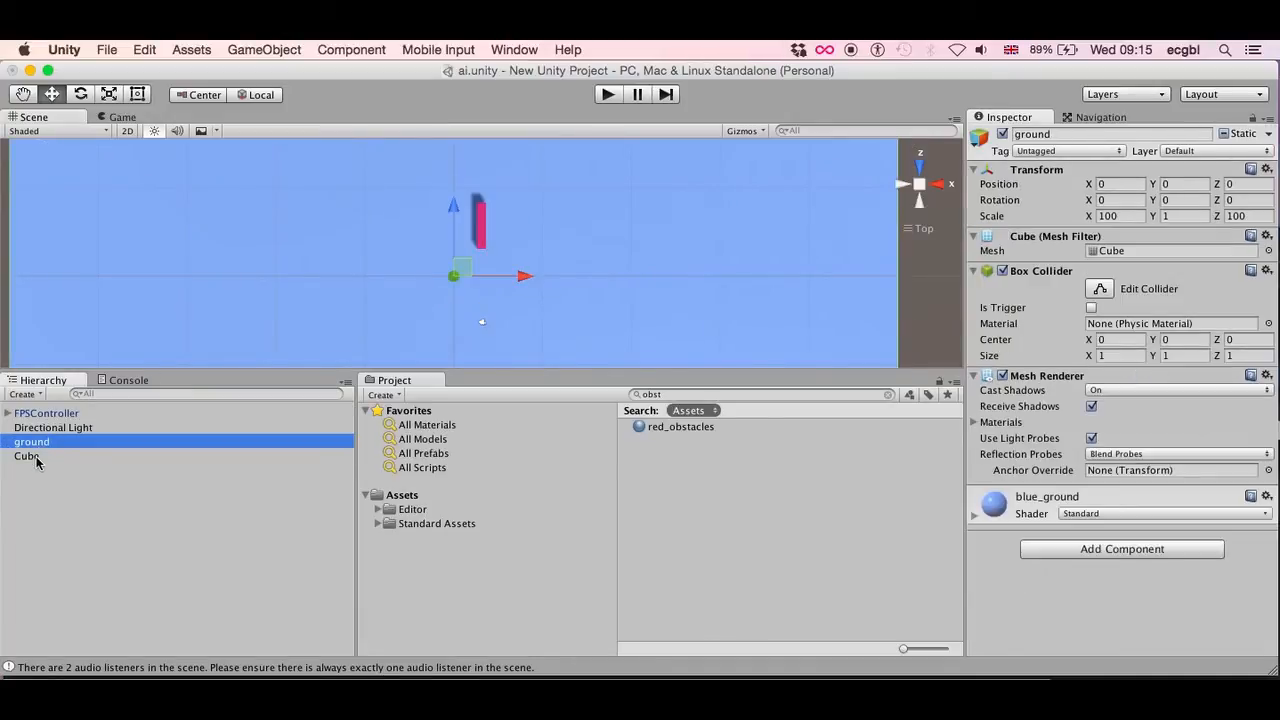
click(38, 458)
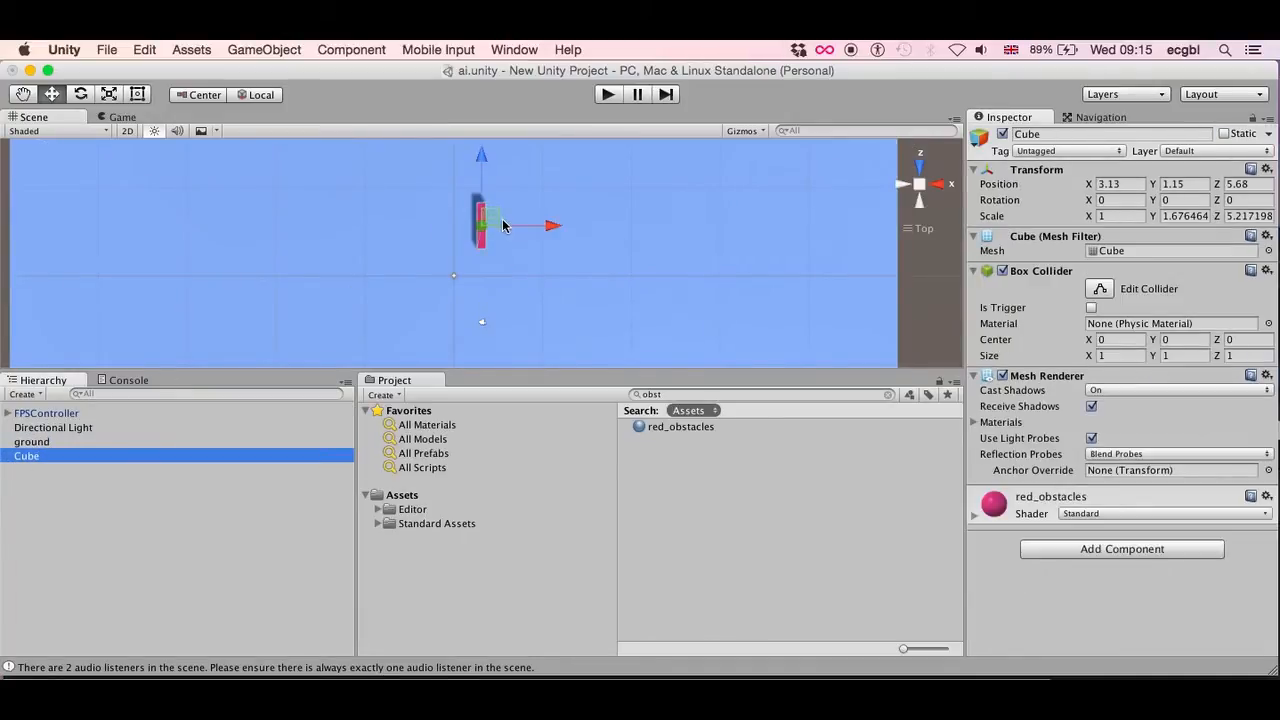
key(e)
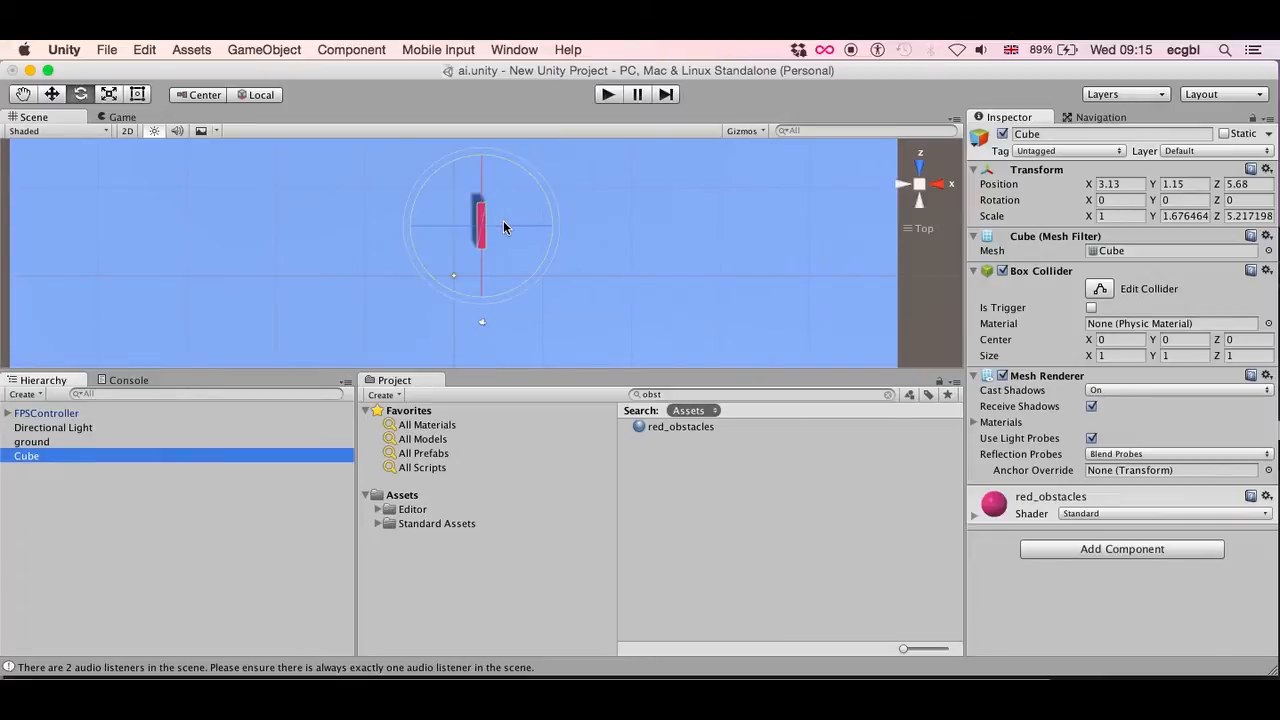
key(r)
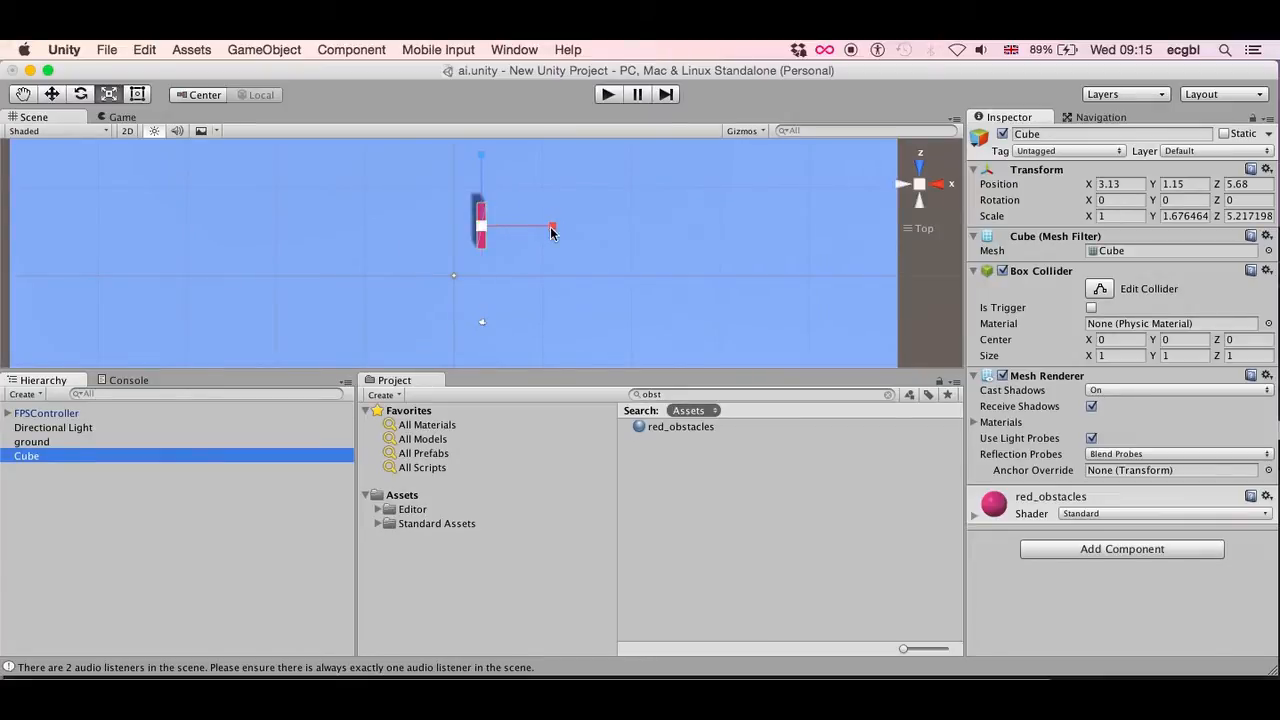
key(w)
key(q)
key(w)
key(e)
drag(556, 234, 548, 51)
key(q)
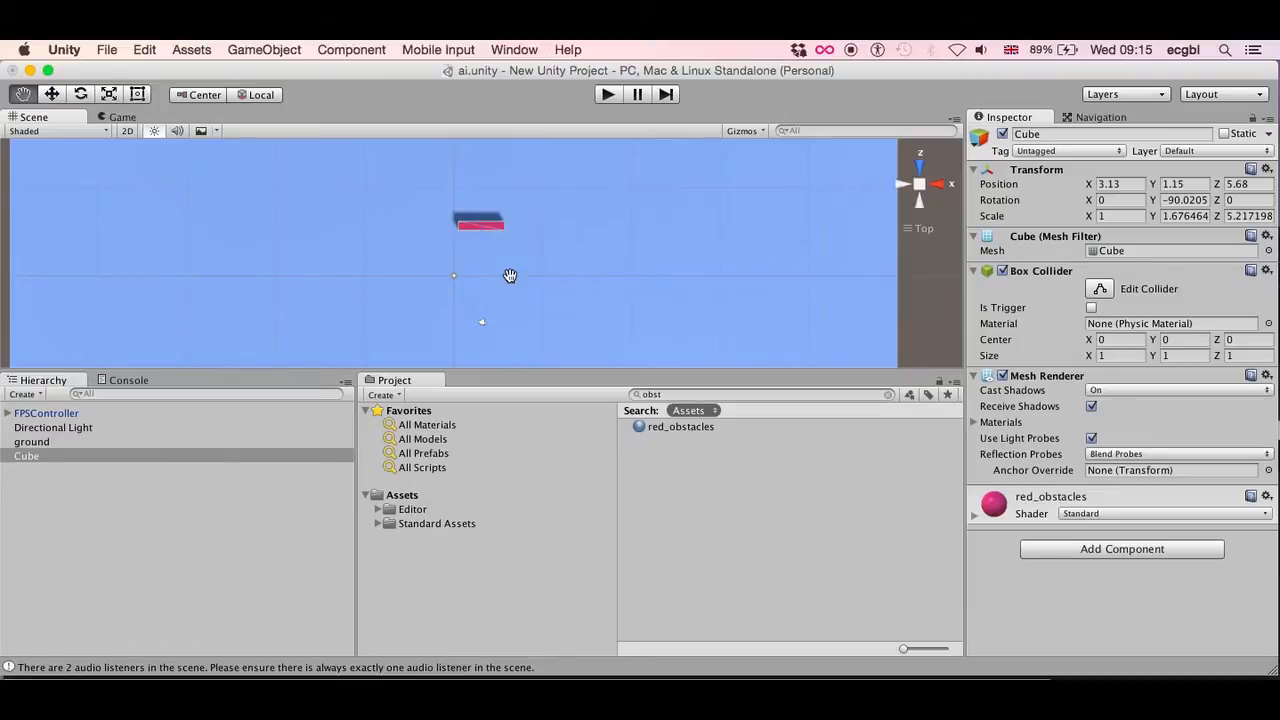
- Duplicate the red wall twice and place the copies on either side in front of it, one at about X 8.5, Z 1.7
key(super+d)
key(w)
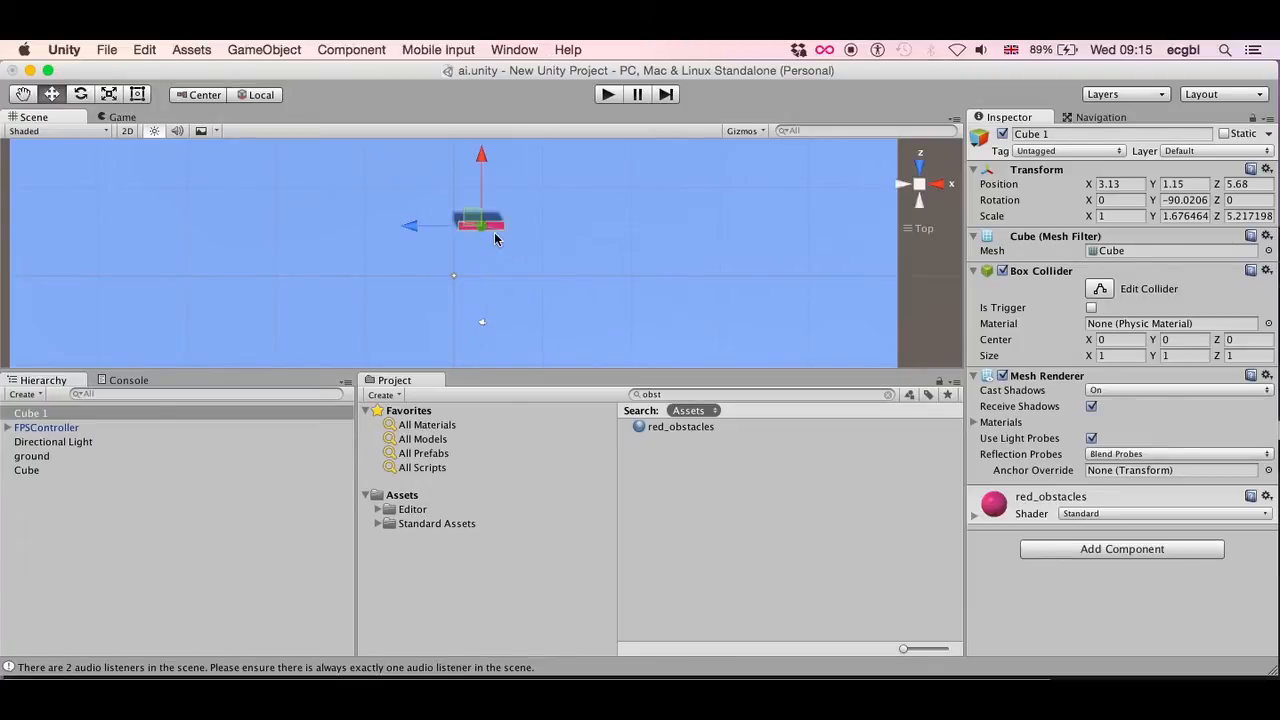
drag(467, 225, 533, 258)
key(super+d)
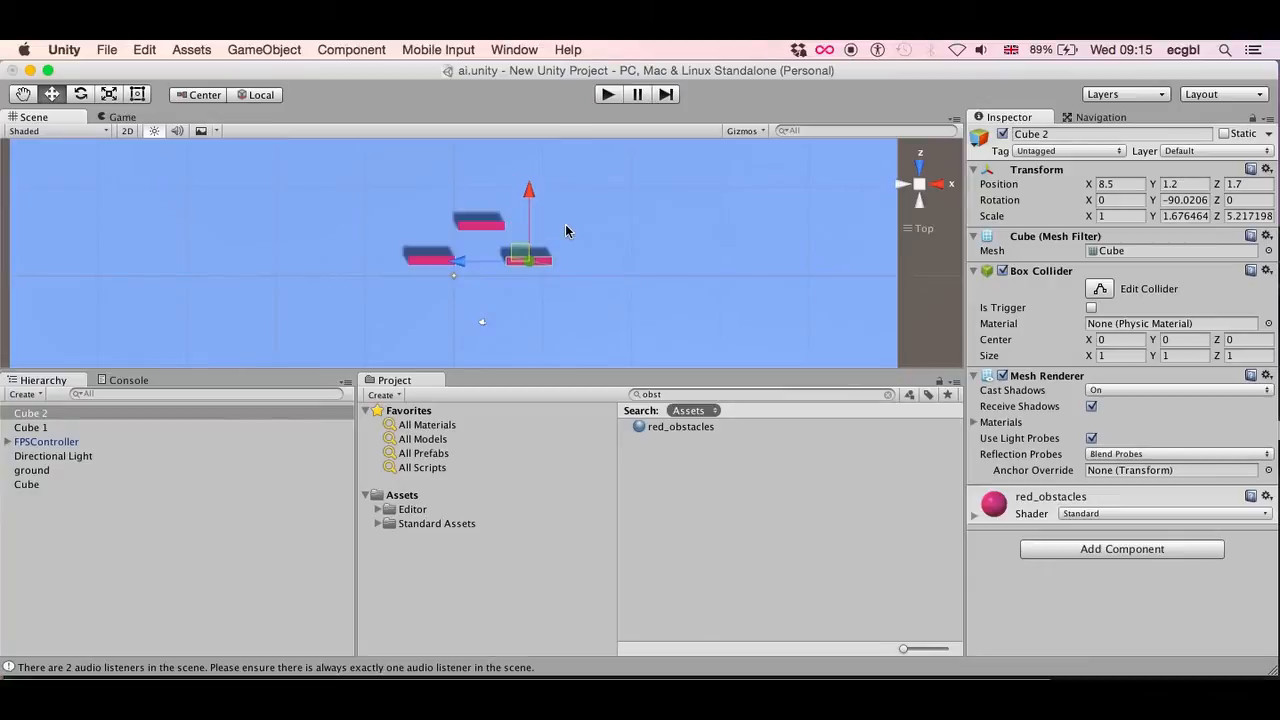
- Duplicate the wall again, place the copy behind the others at about Z 8.7, and stretch it to about 19.76 in Z scale
key(super+d)
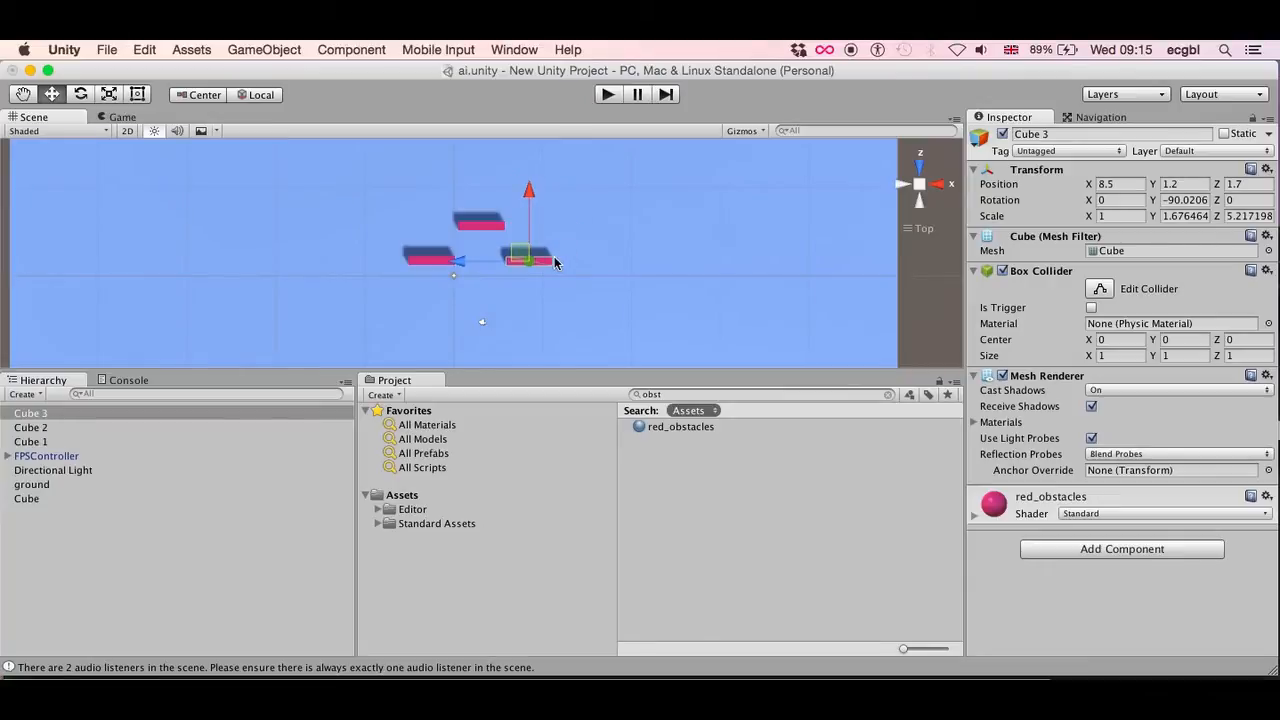
drag(521, 258, 374, 196)
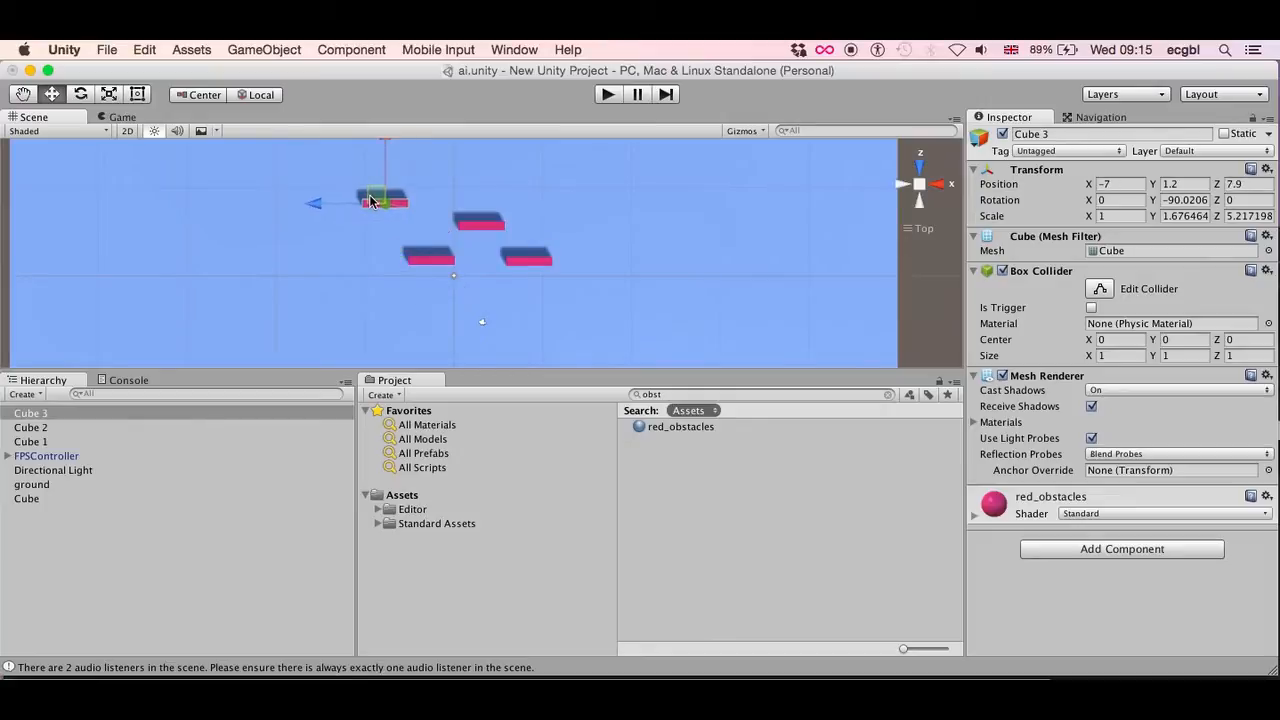
key(e)
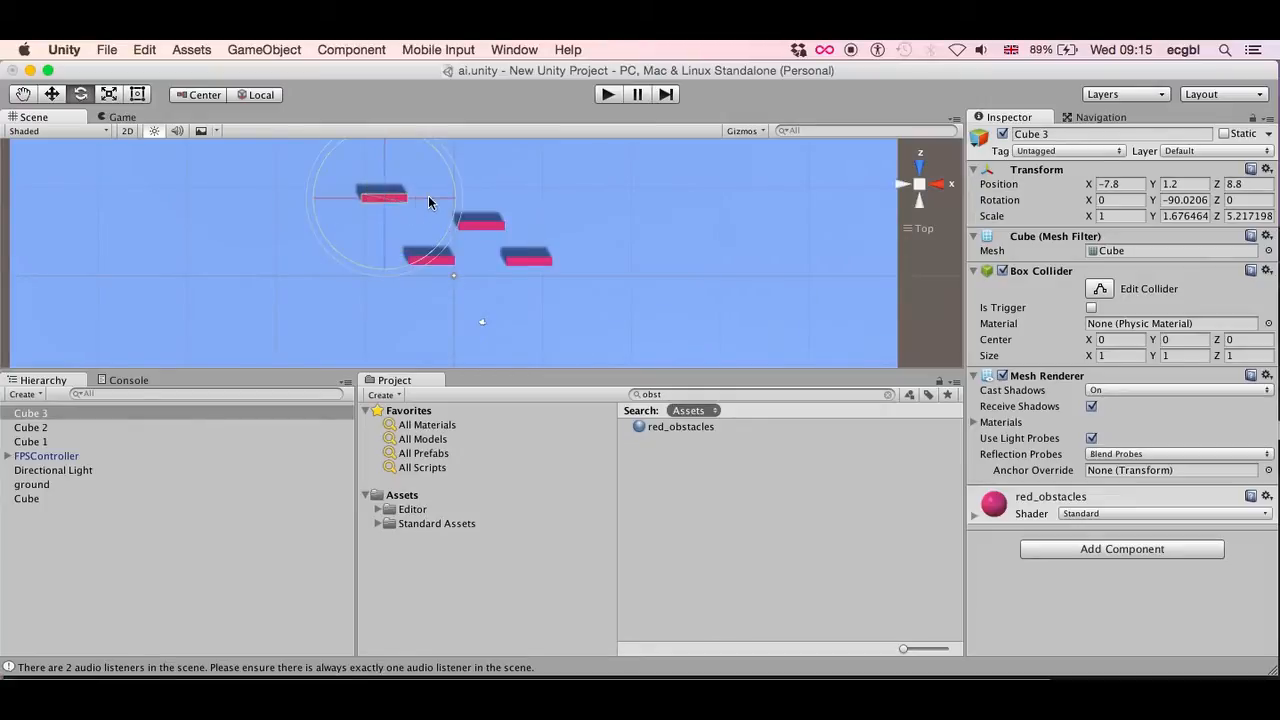
key(r)
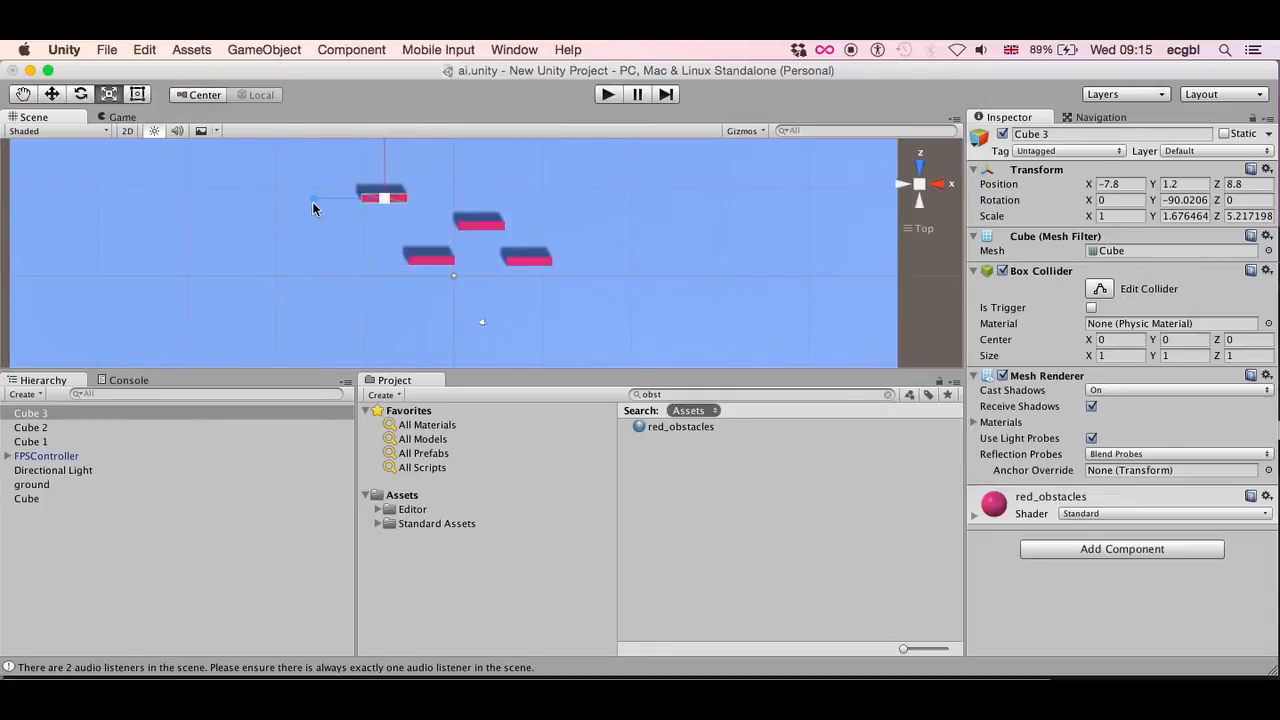
key(t)
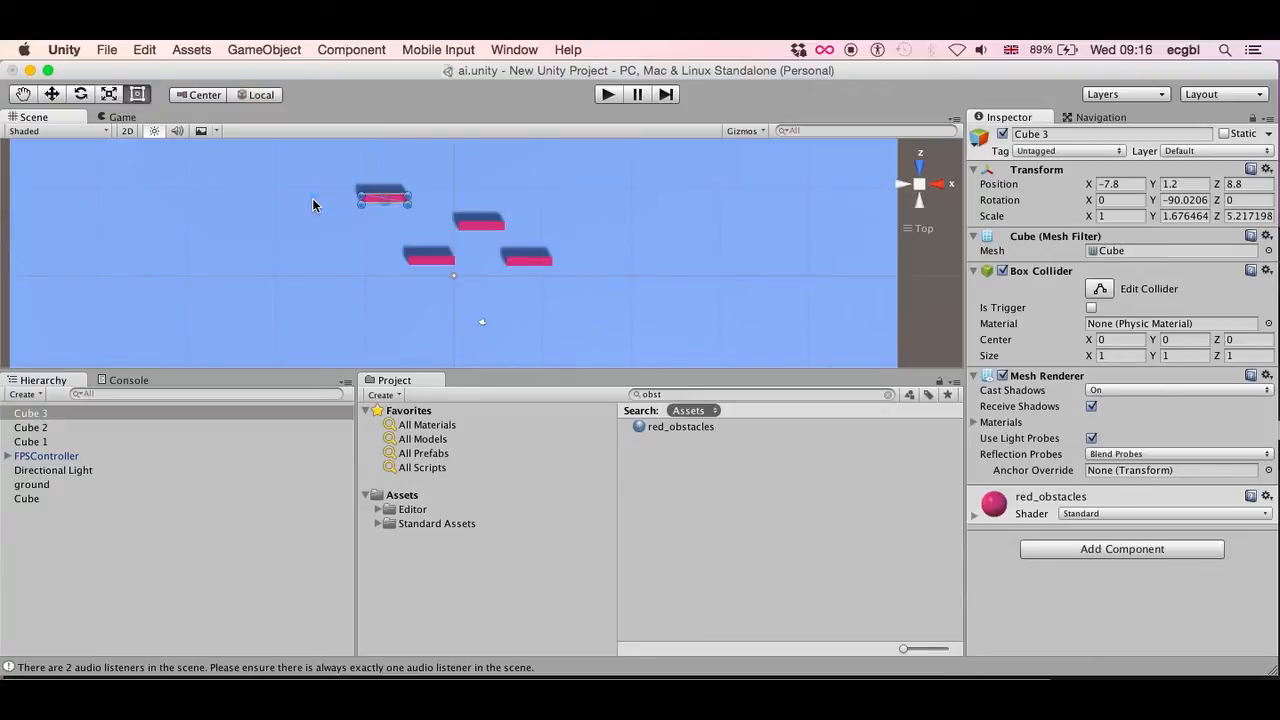
drag(407, 205, 540, 206)
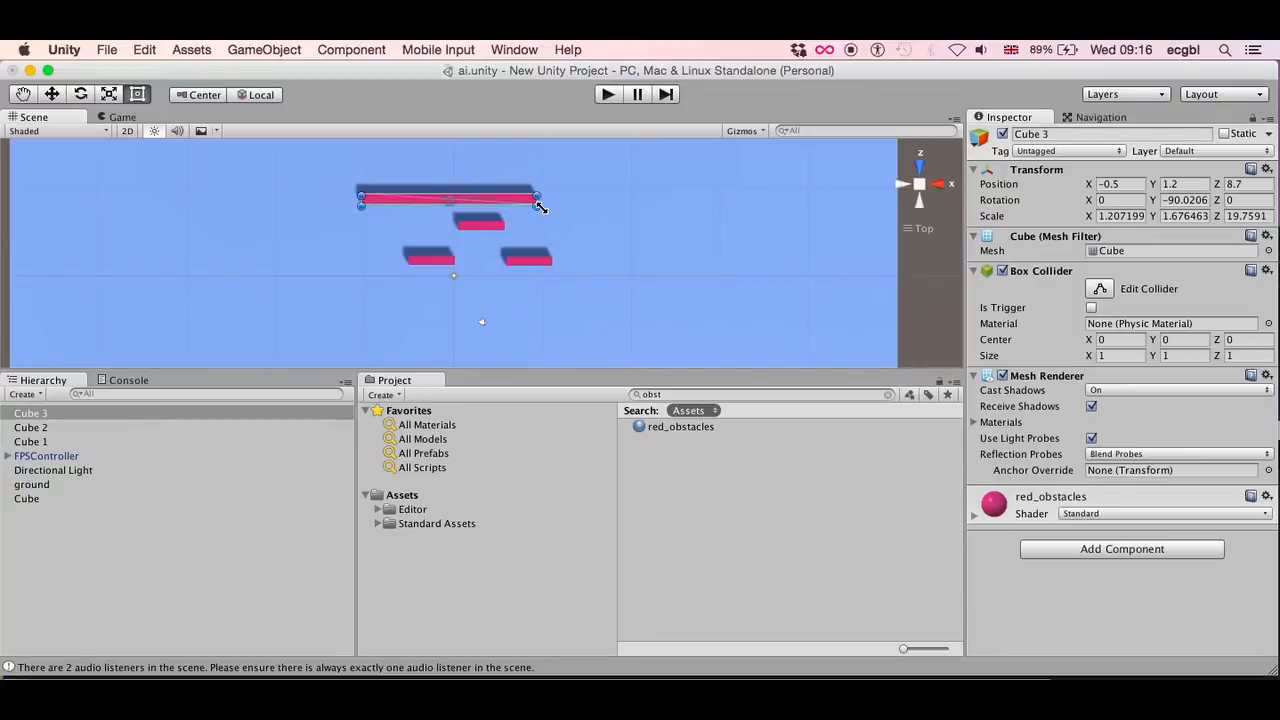
- Play-test the scene by walking the first-person controller around the red walls, and stop play mode
click(608, 95)
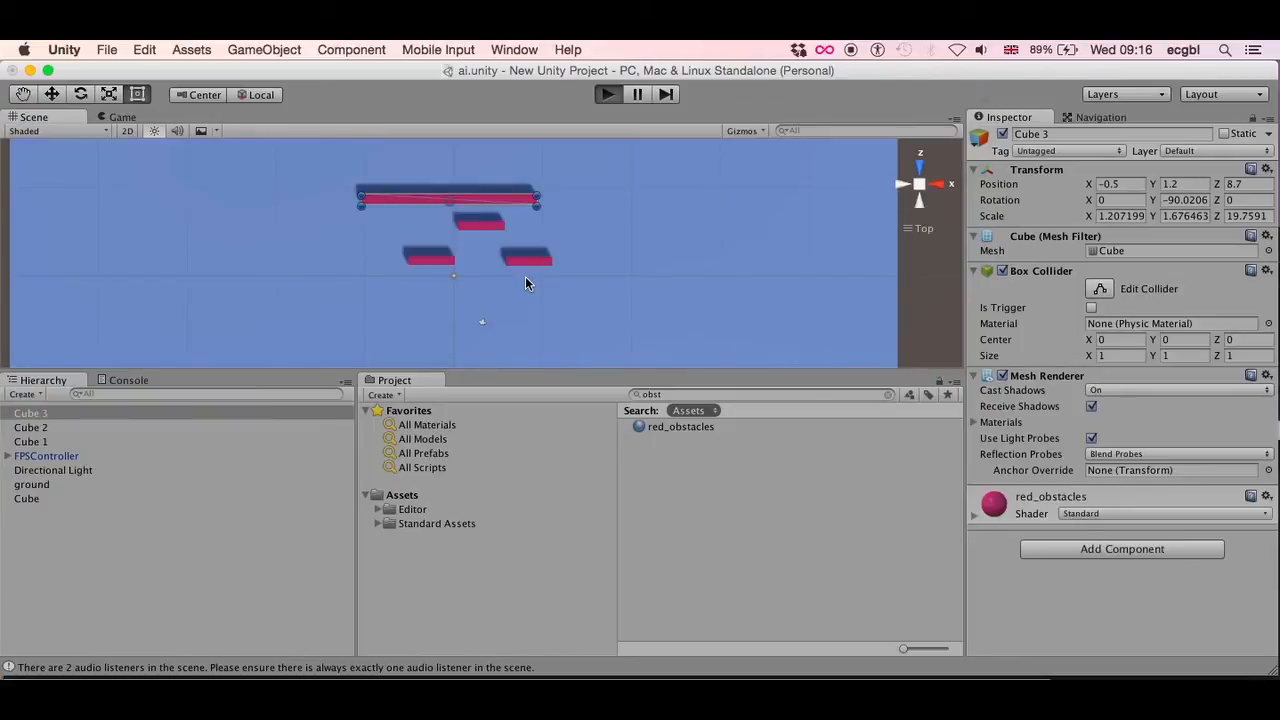
key(super+p)
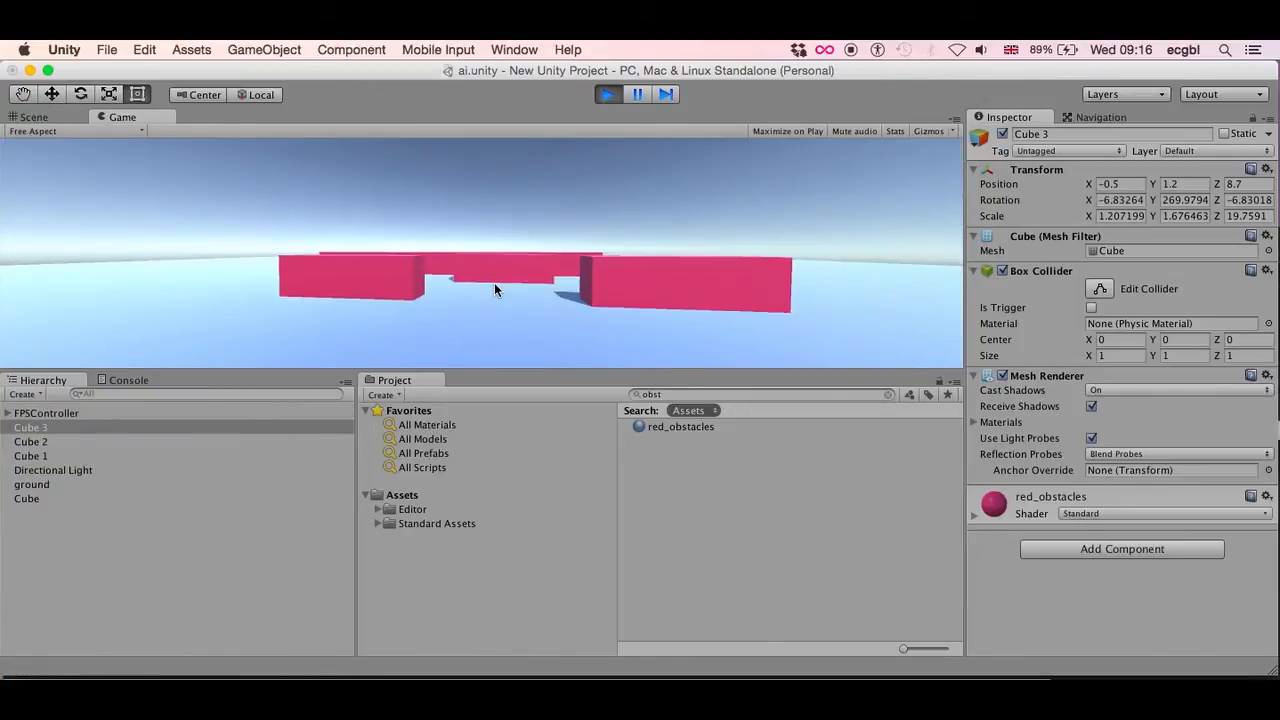
key(w)
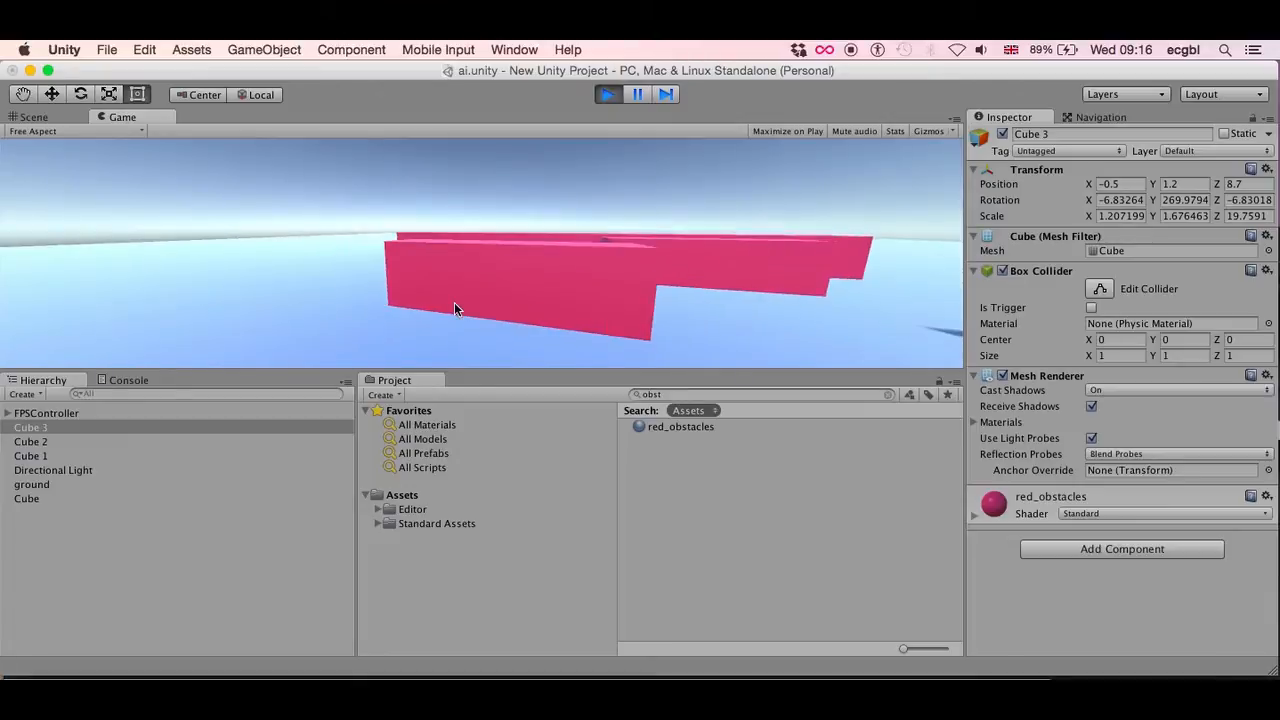
key(a)
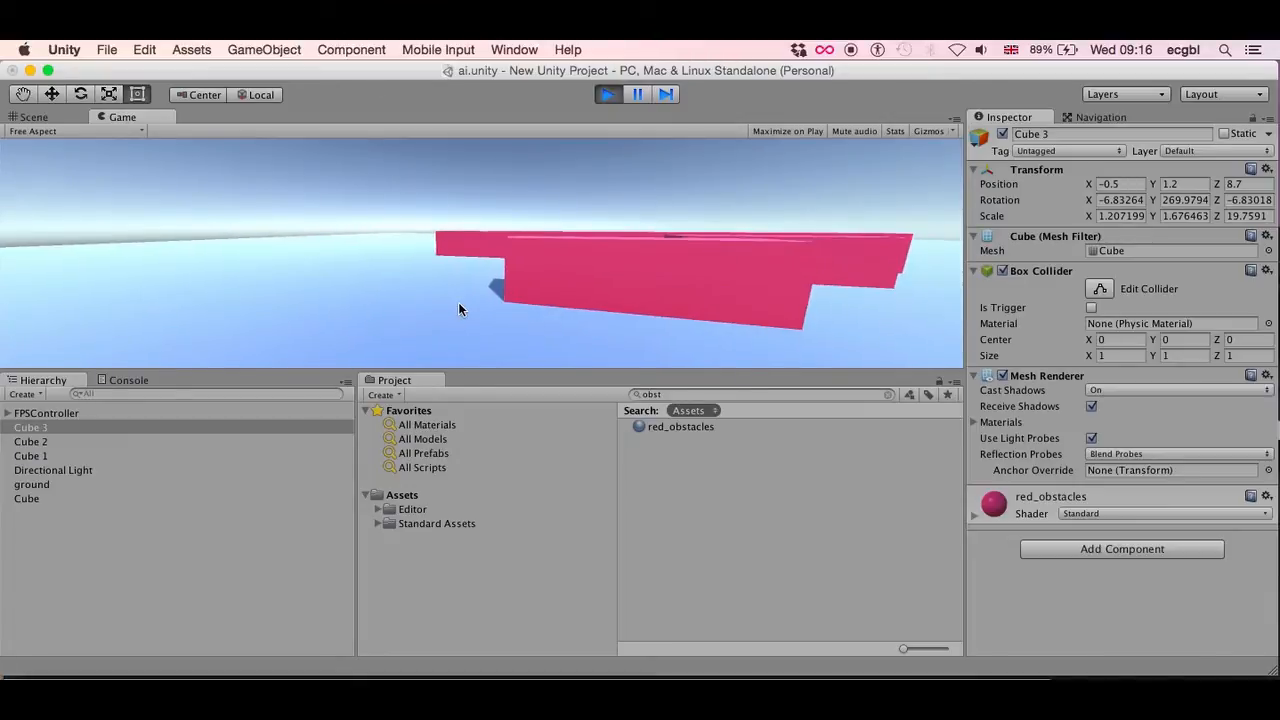
key(d)
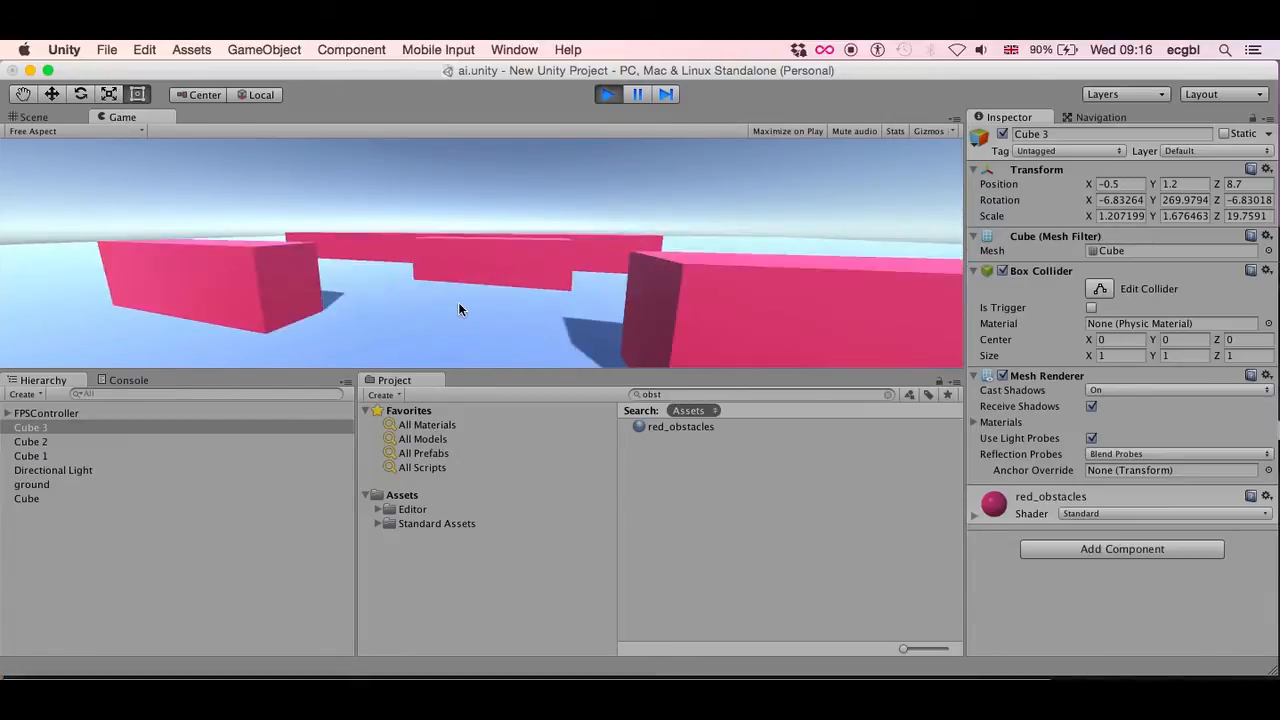
key(w)
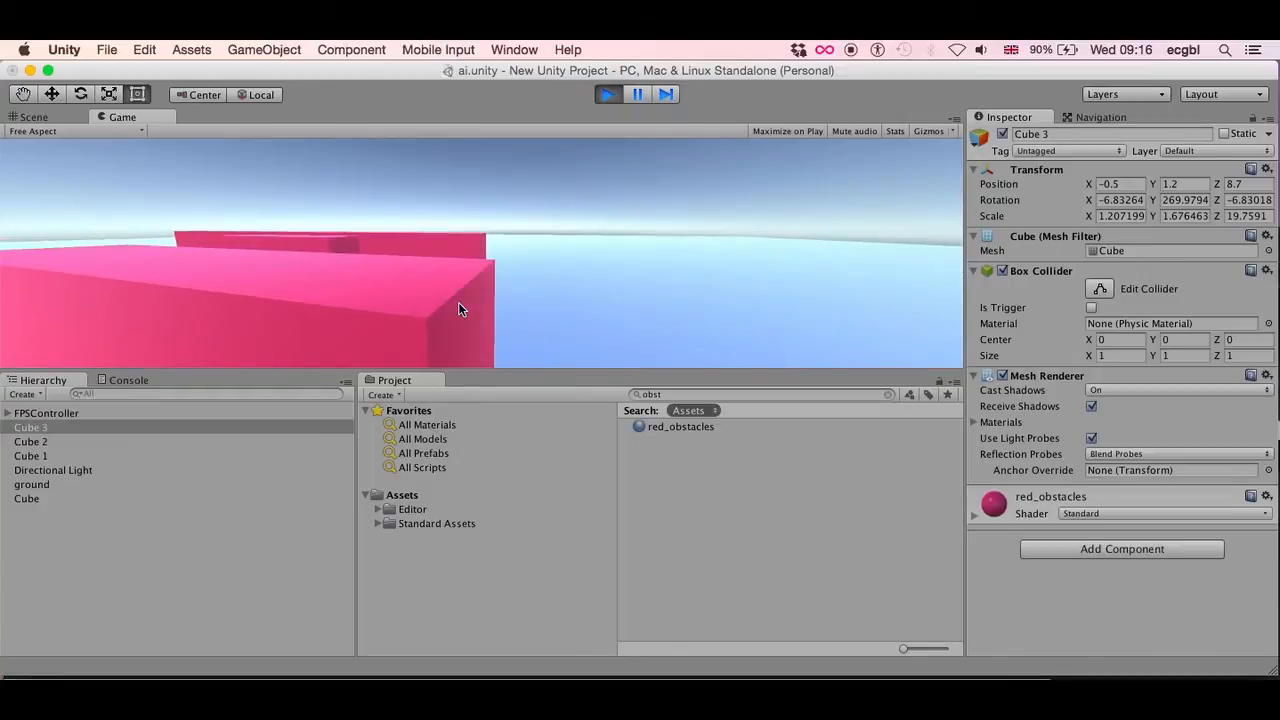
key(super+p)
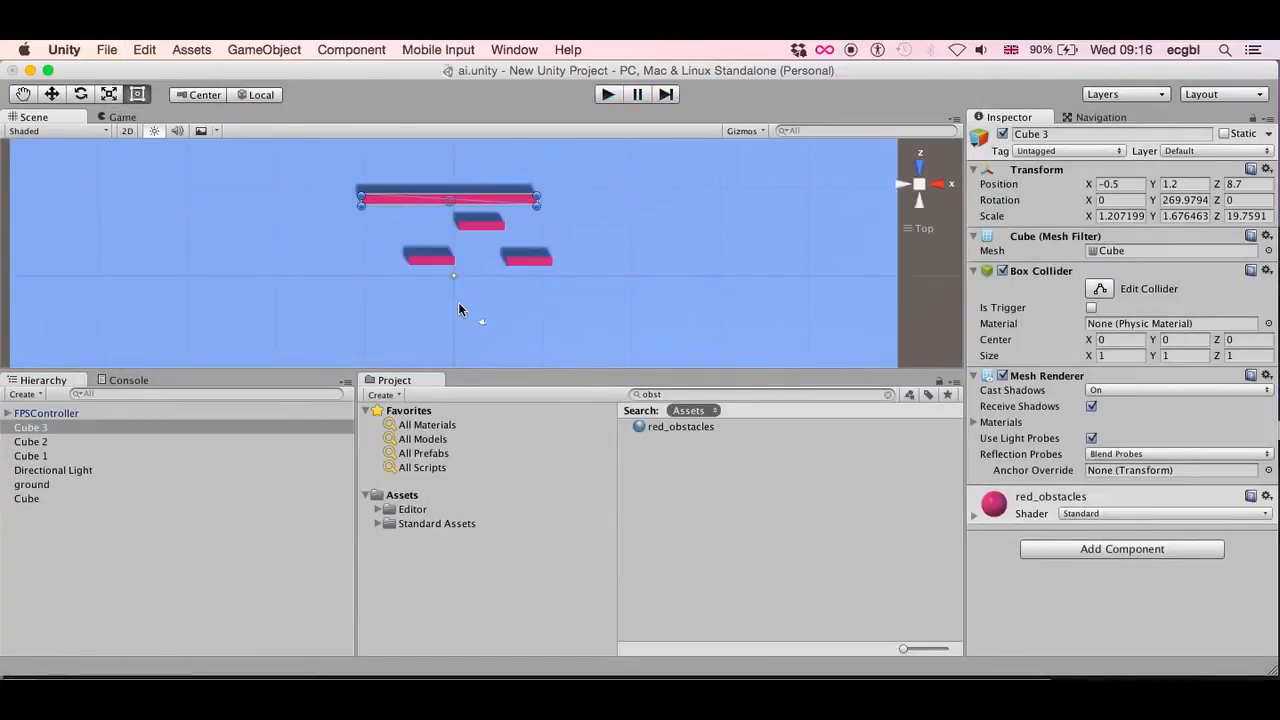
key(super+Tab)
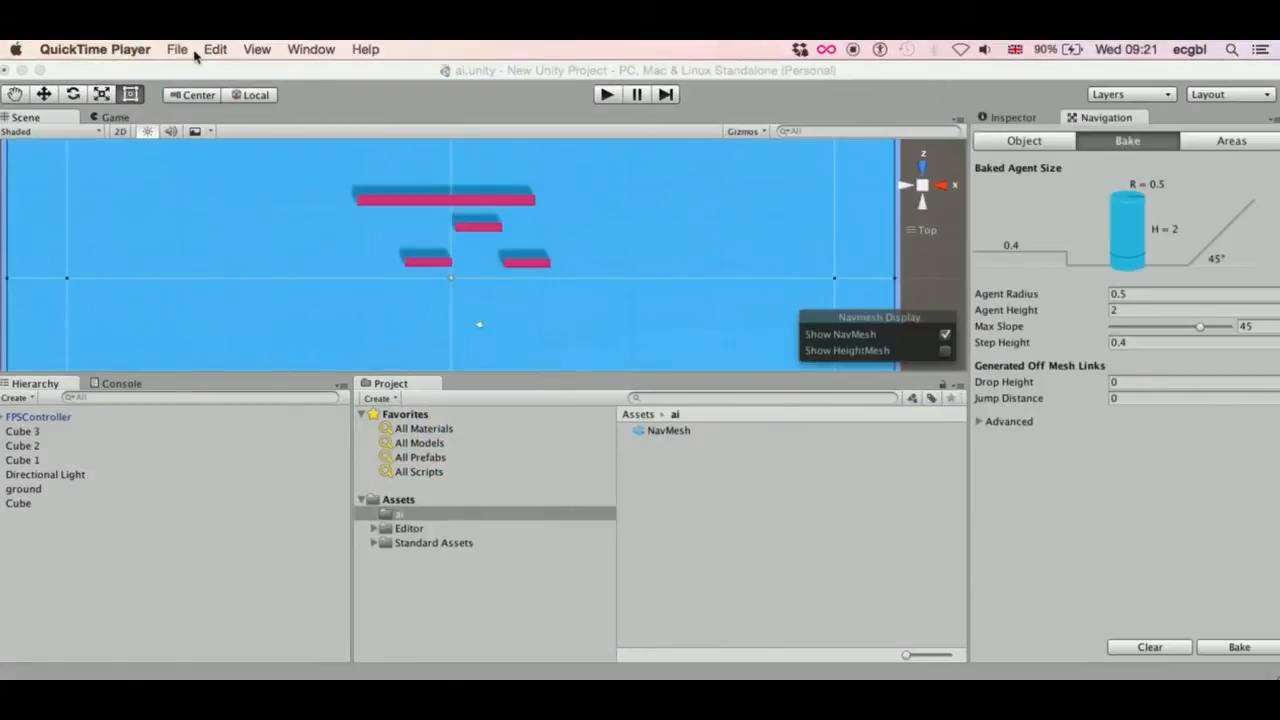
key(super+Tab)
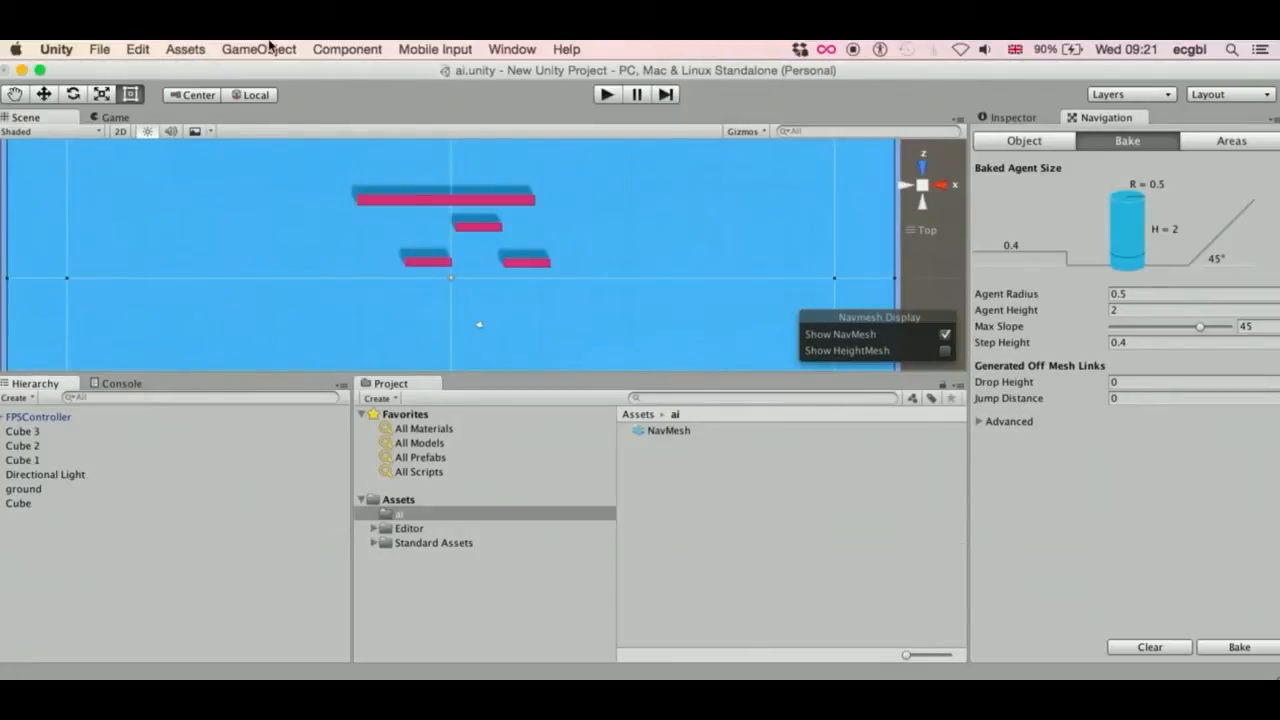
- Add a cylinder to the scene and rename it NPC
click(273, 49)
mouse_move(288, 105)
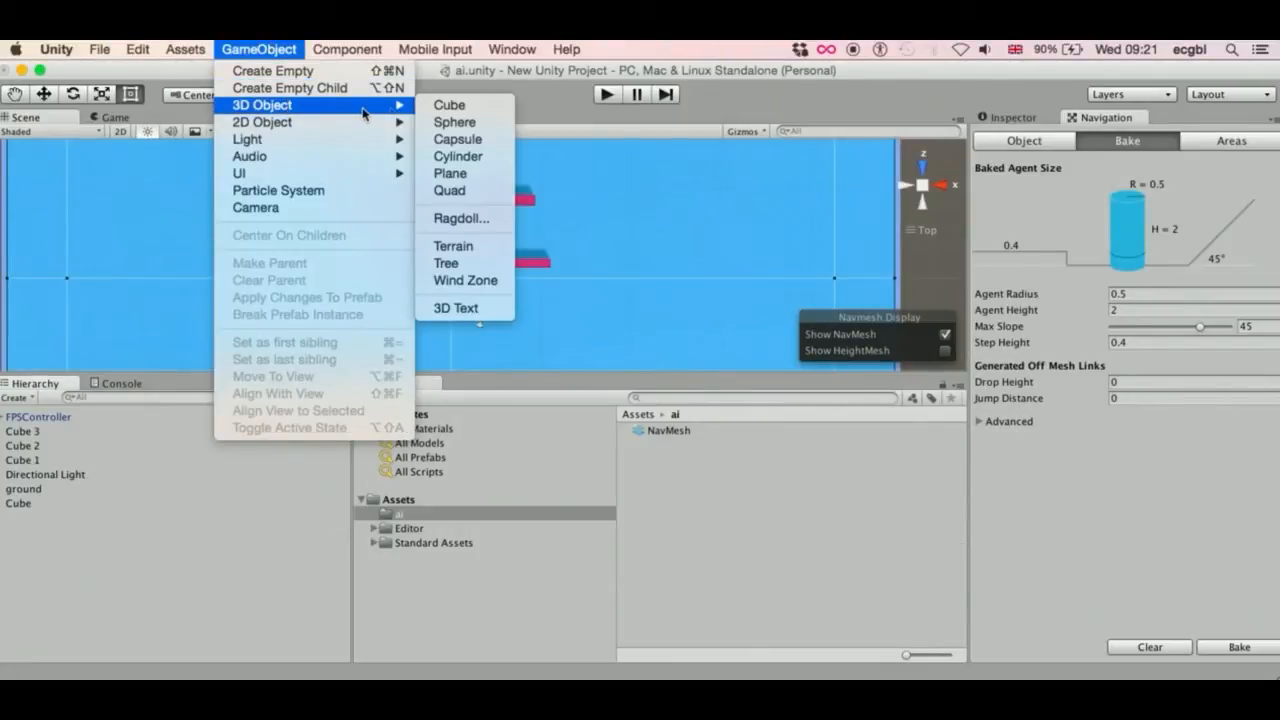
click(460, 156)
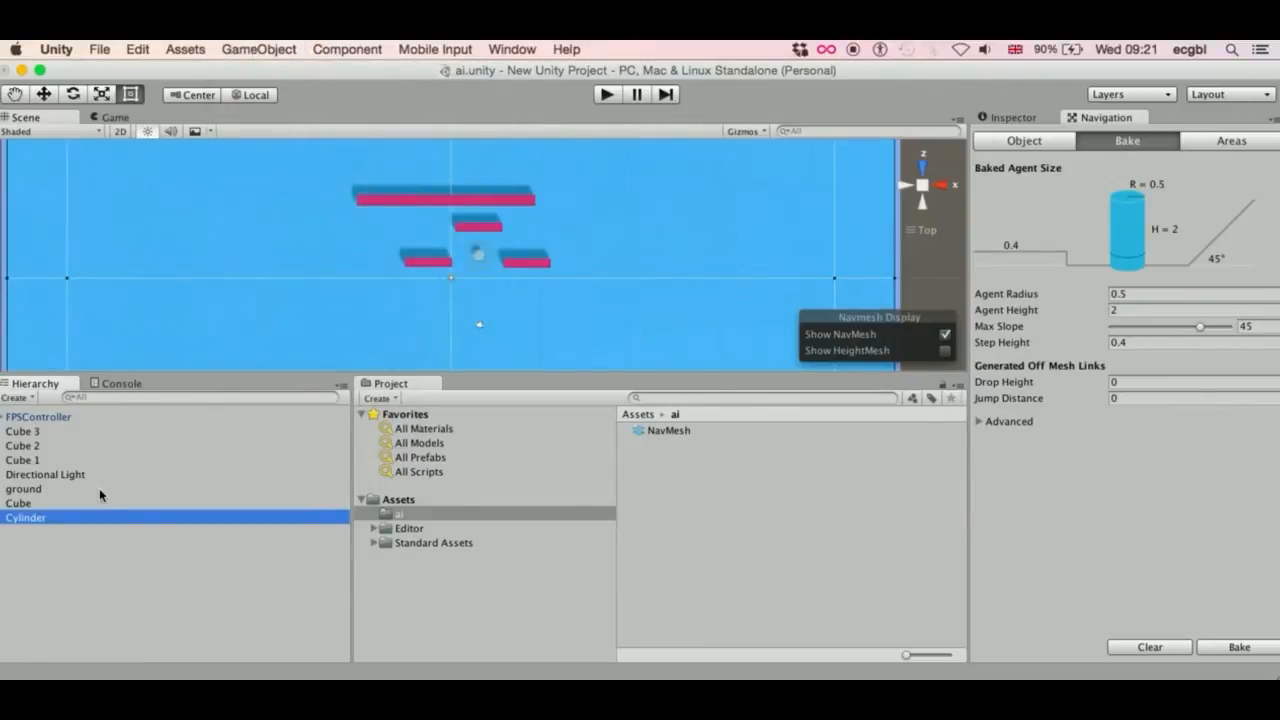
key(Return)
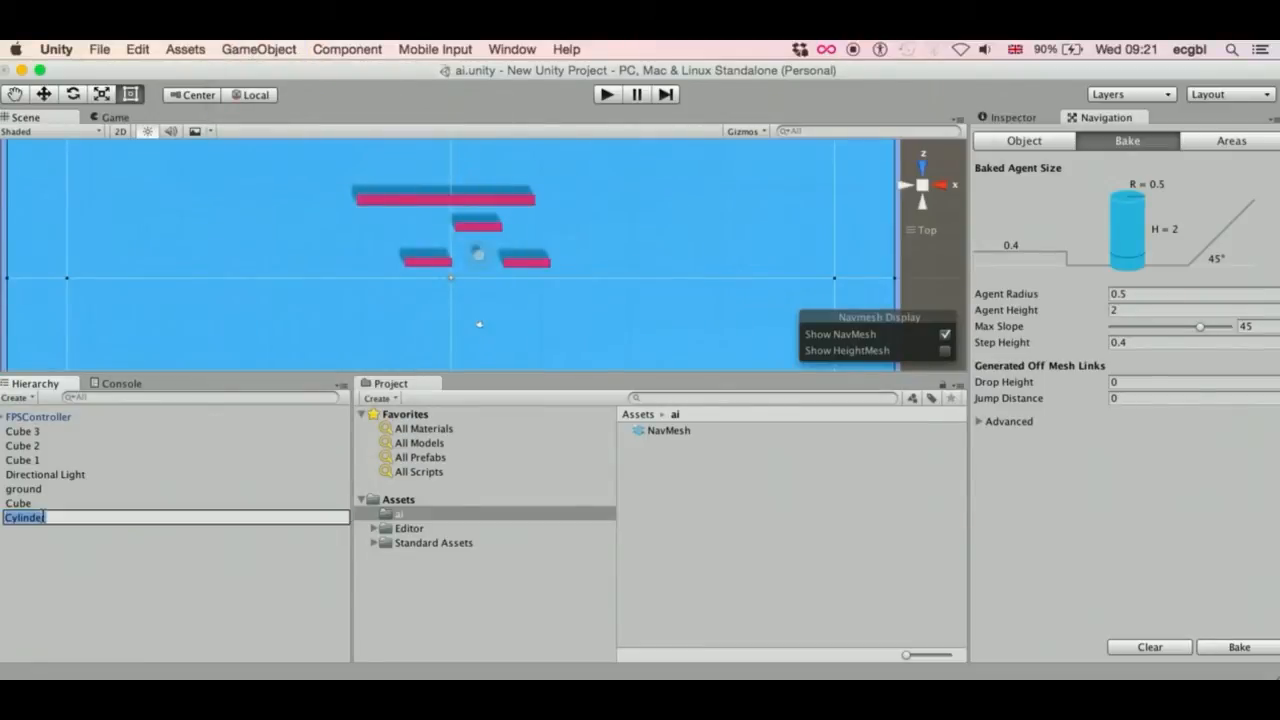
text(NPC)
key(Return)
- Raise the NPC cylinder out of the ground and move it to the far side of the long red wall
double_click(17, 520)
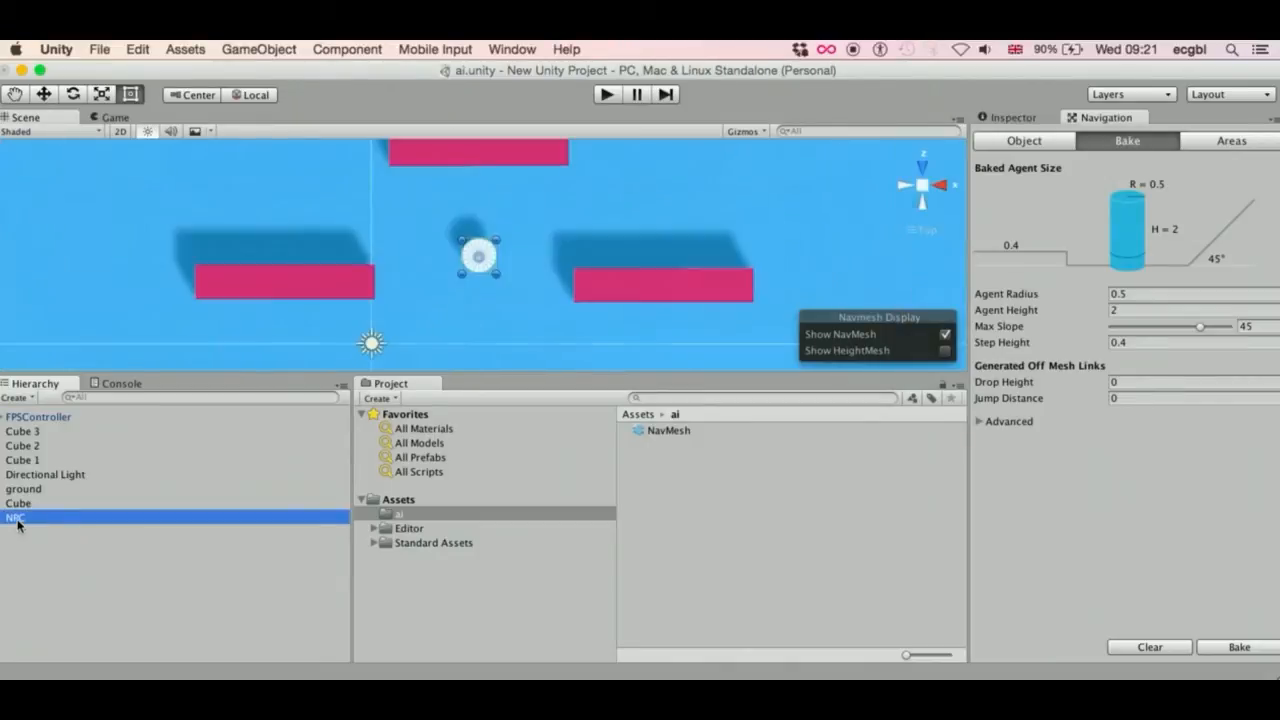
alt+drag(571, 189, 596, 50)
key(w)
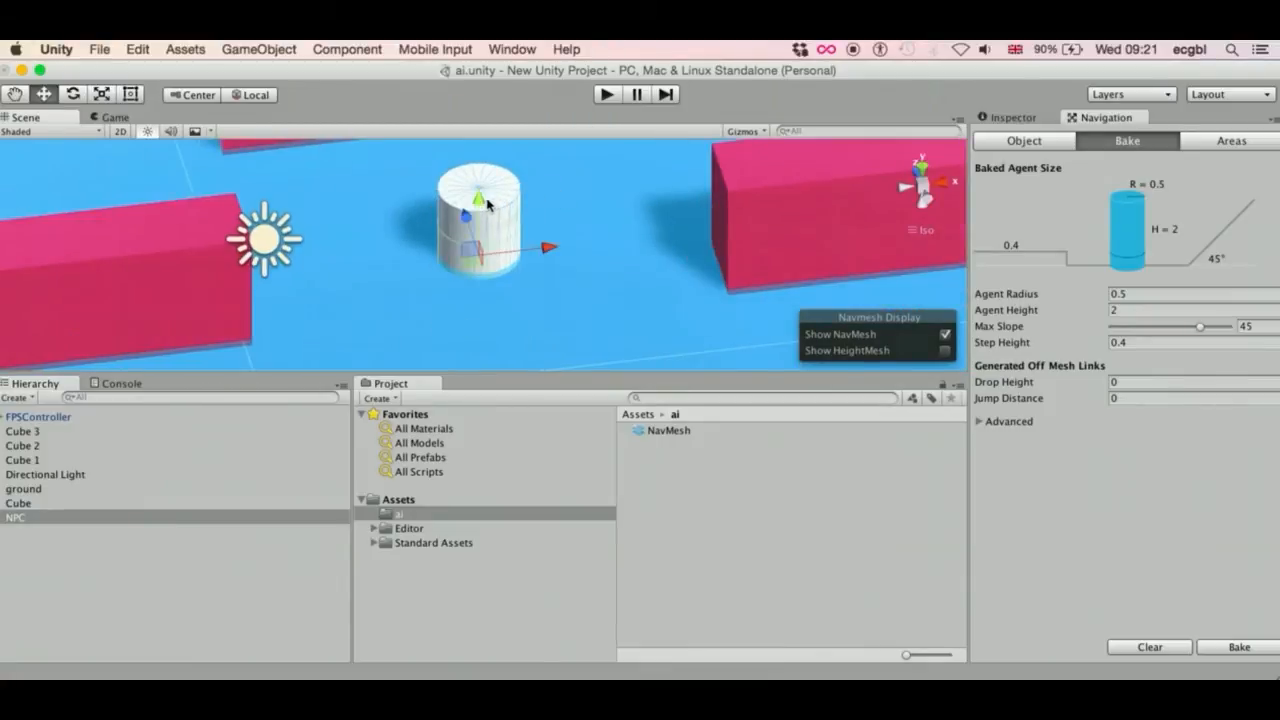
drag(487, 203, 492, 121)
scroll(586, 222, down, 6)
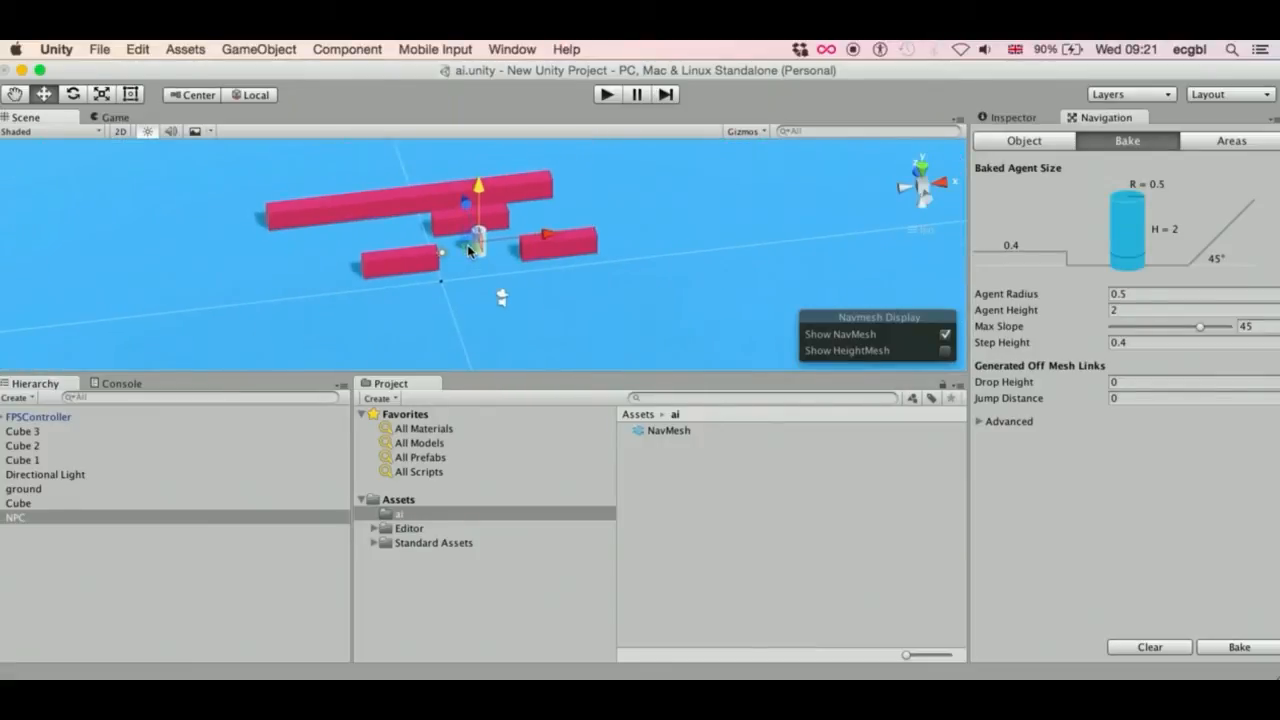
drag(470, 250, 410, 163)
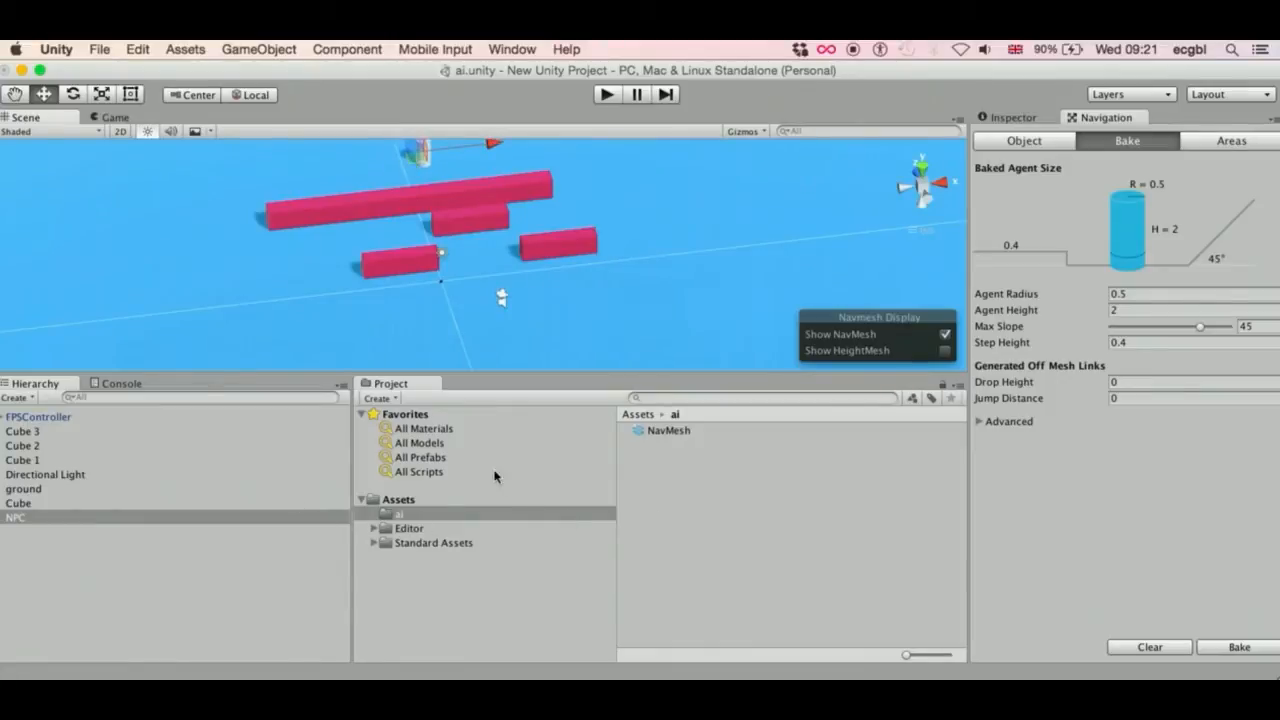
- Find the red_obstacles material, duplicate it, and rename the copy green_NPC
click(379, 398)
key(Escape)
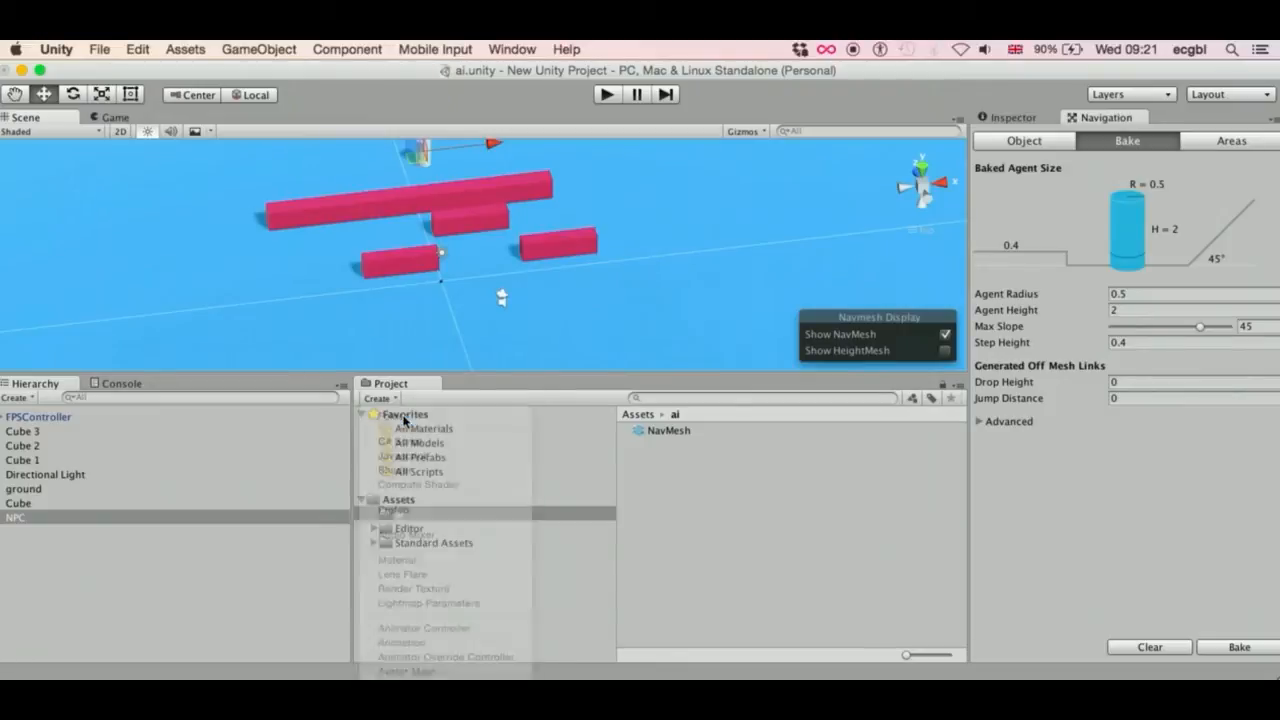
click(661, 397)
text(red)
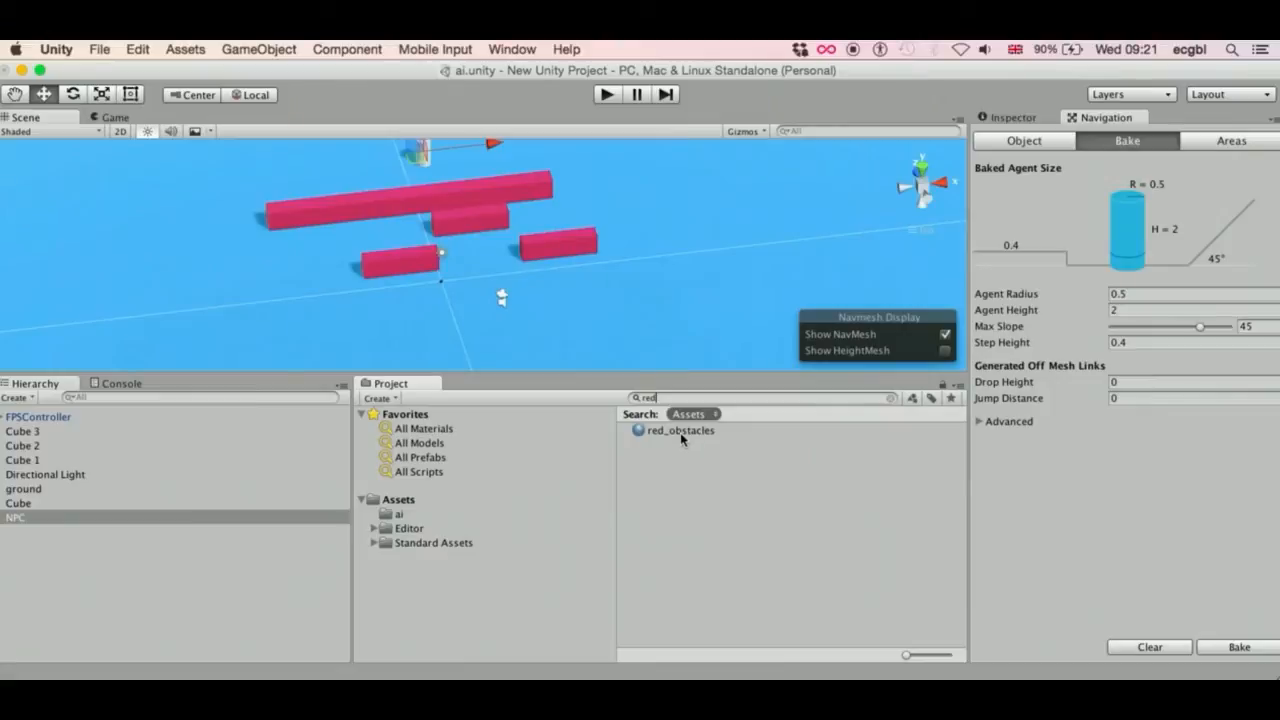
click(680, 432)
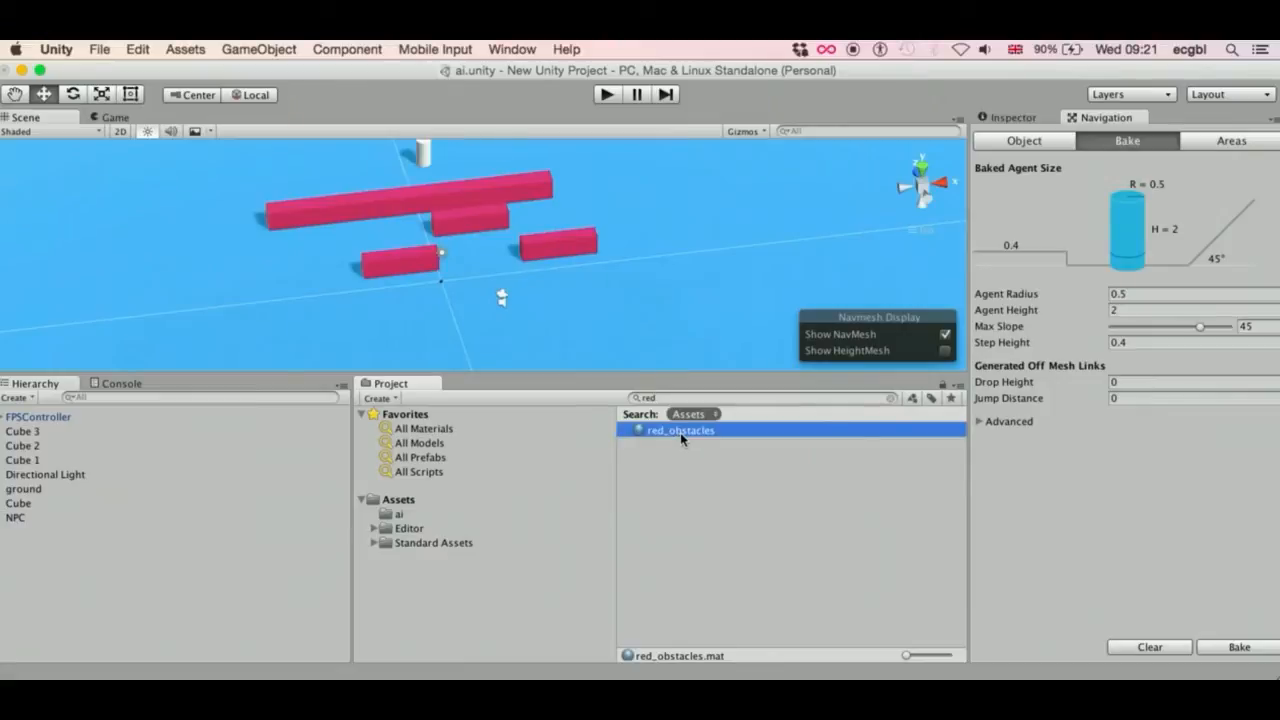
key(super+d)
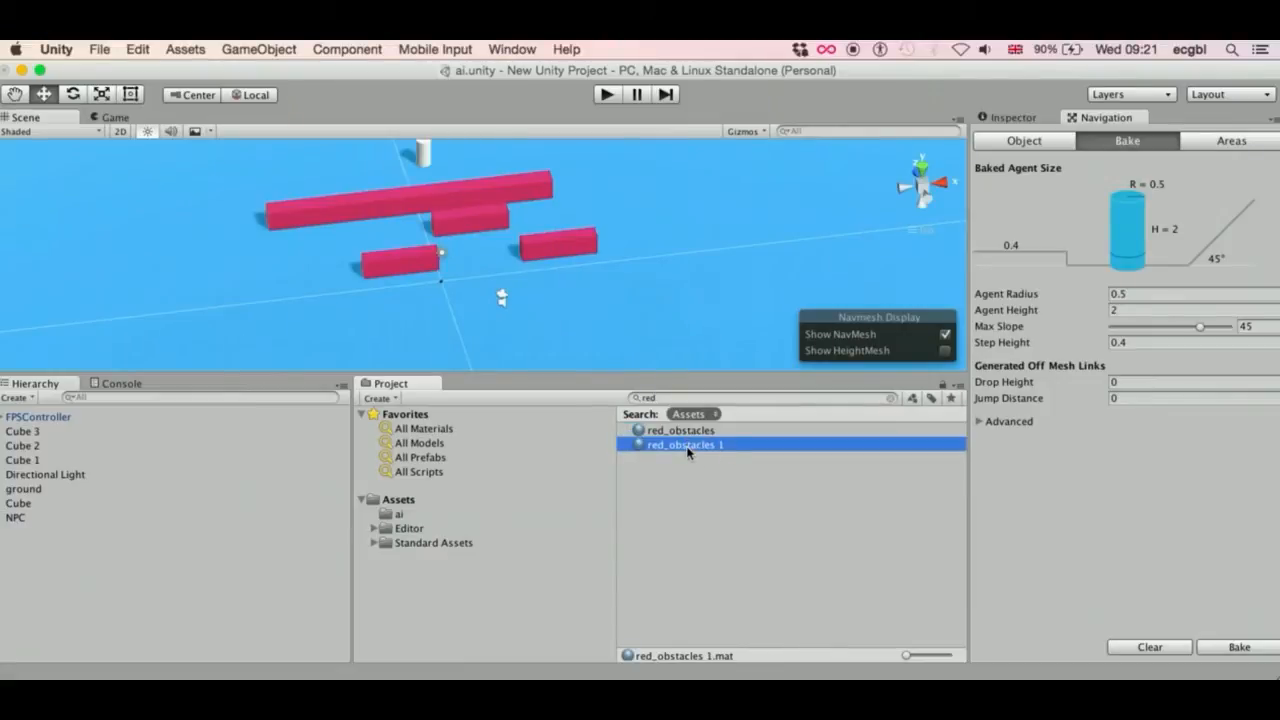
click(687, 445)
text(green_NPC)
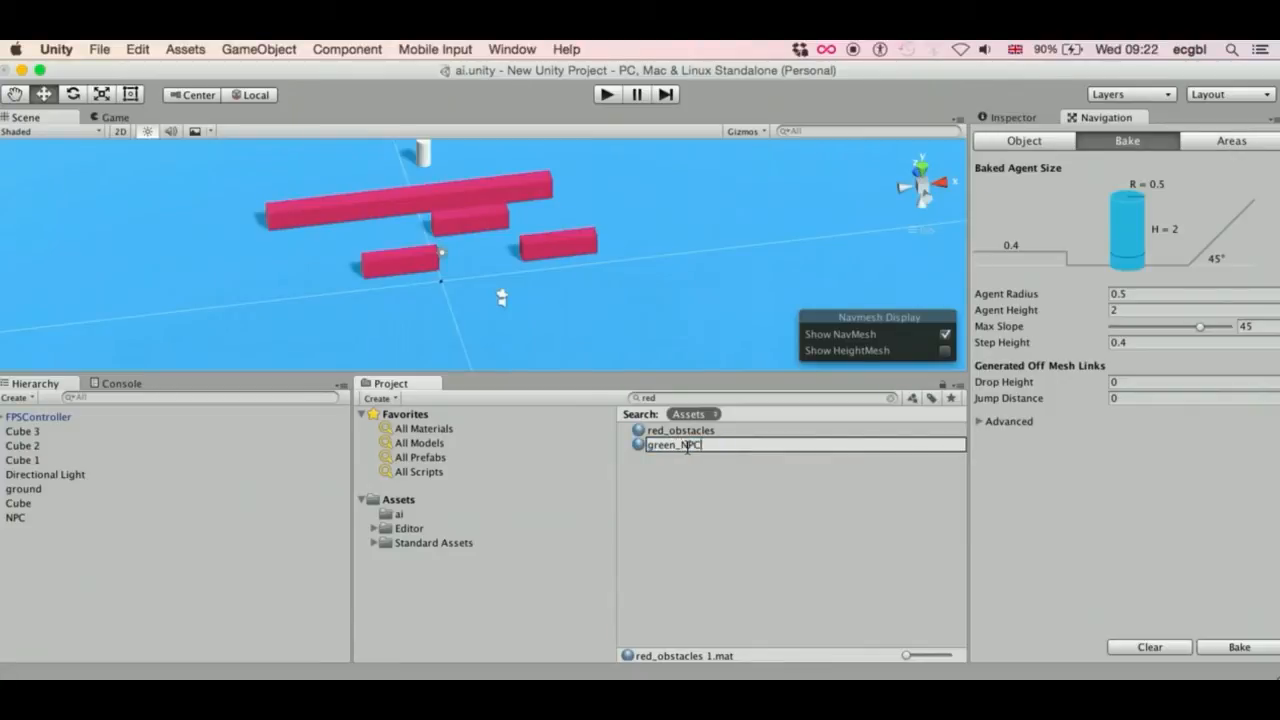
key(Return)
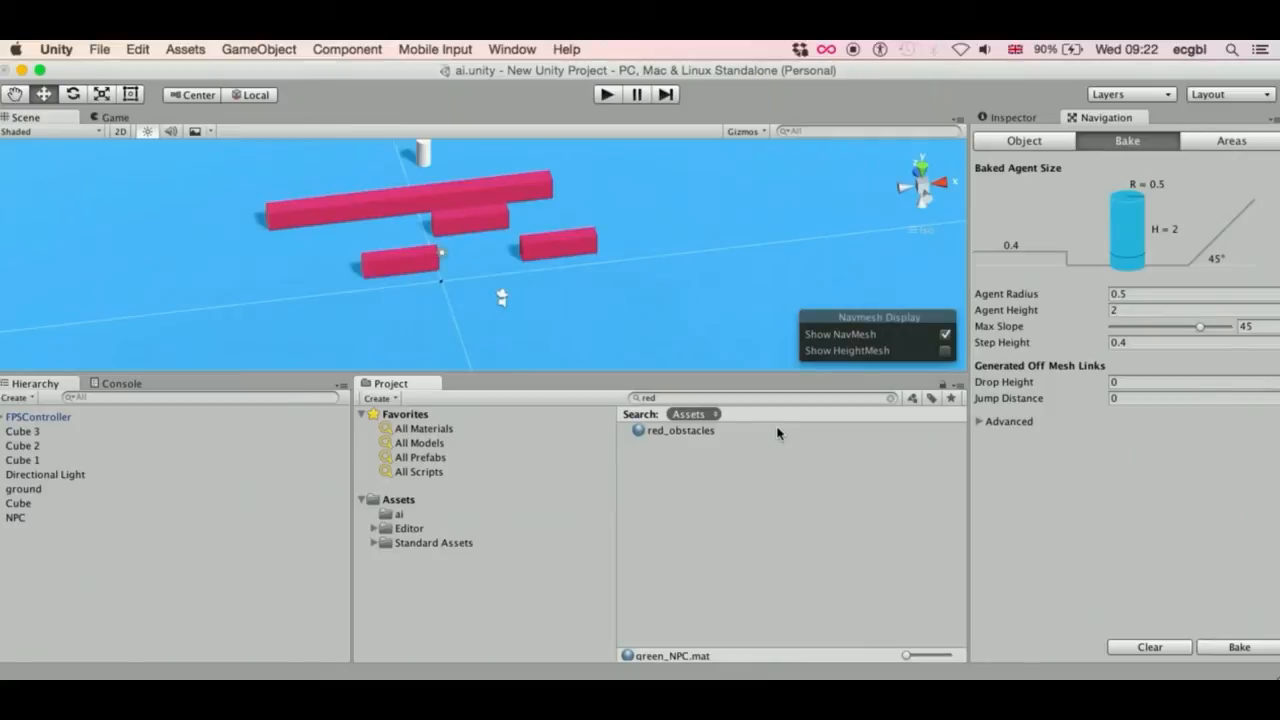
- Change the green_NPC material's albedo colour to green and apply the material to the NPC cylinder
click(690, 400)
text(green)
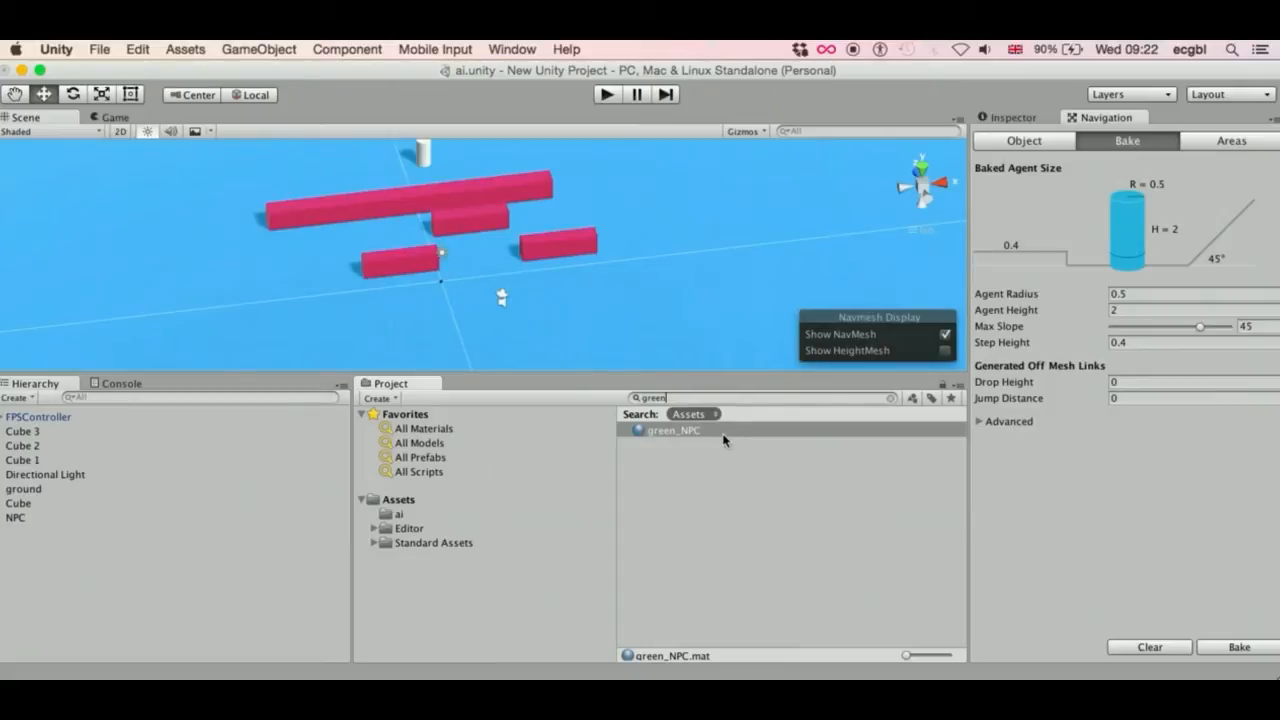
click(723, 432)
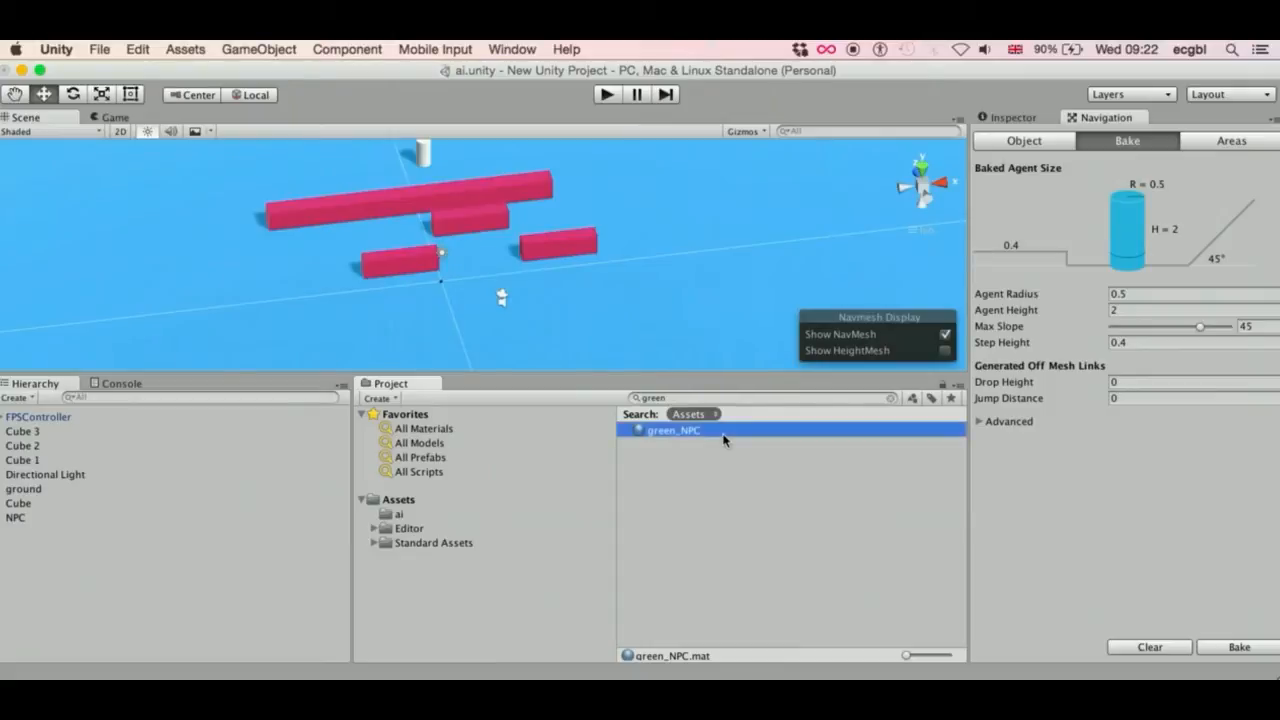
click(1026, 120)
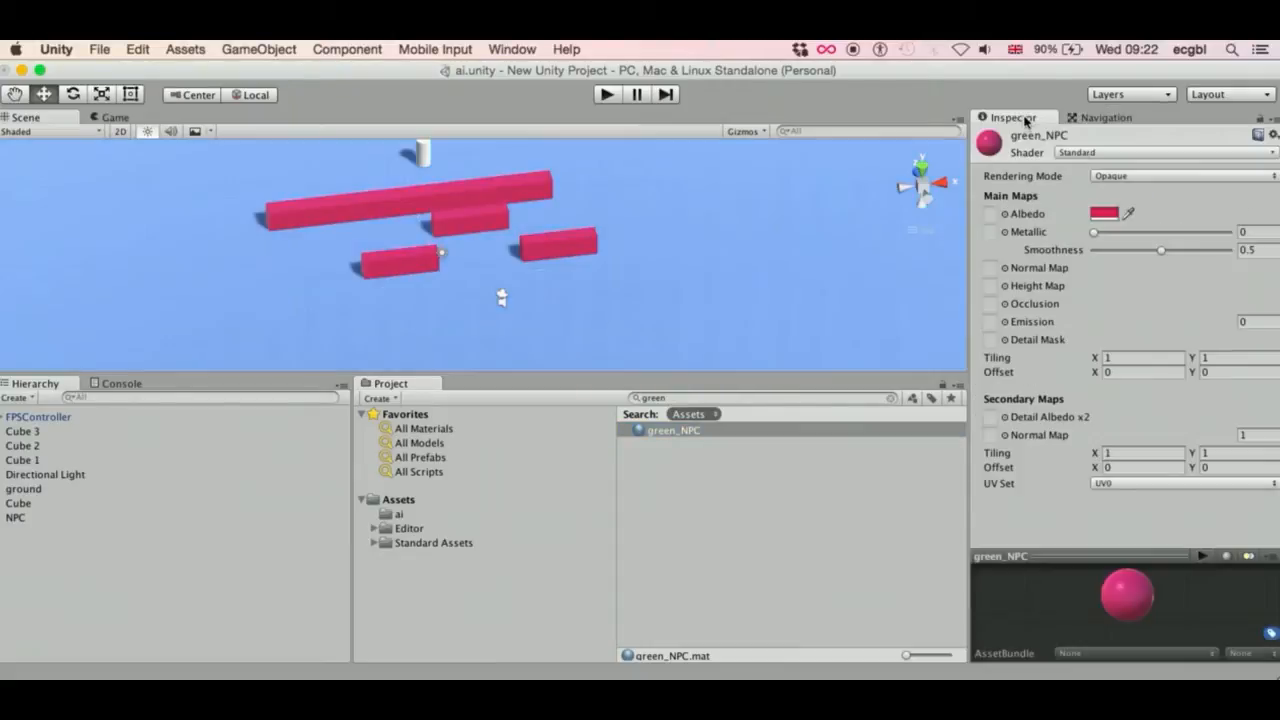
click(1108, 216)
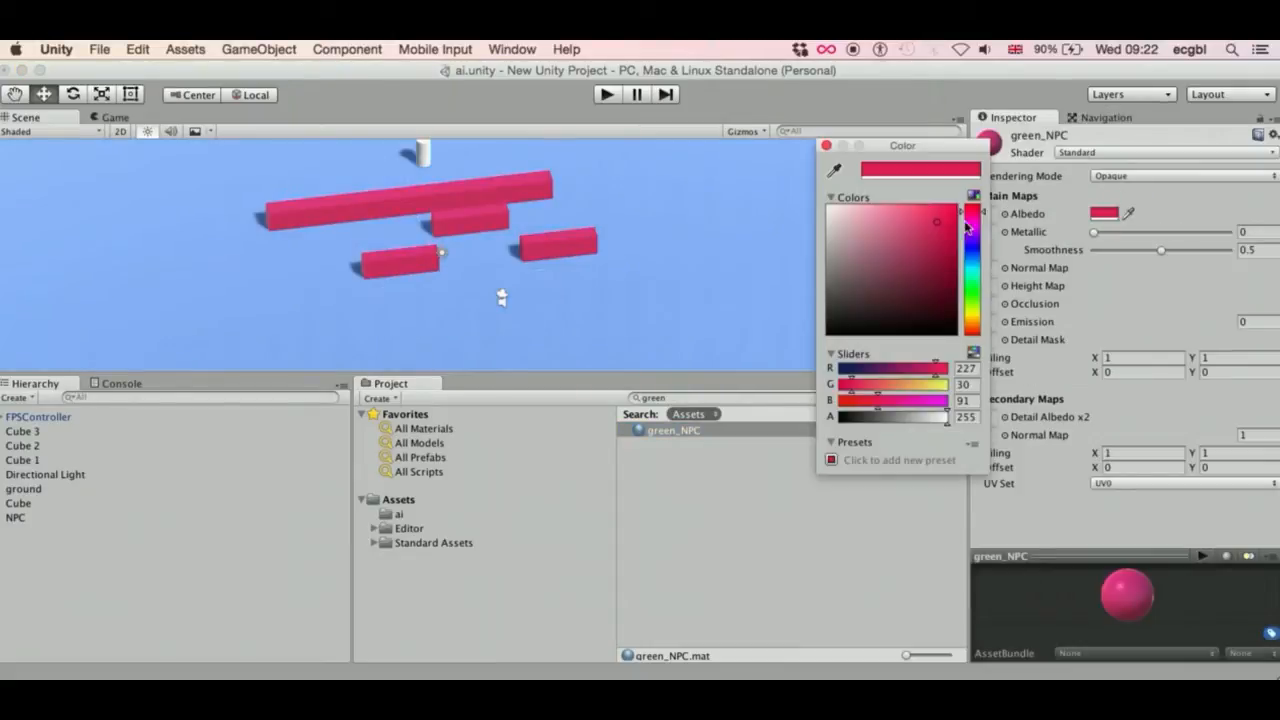
click(975, 284)
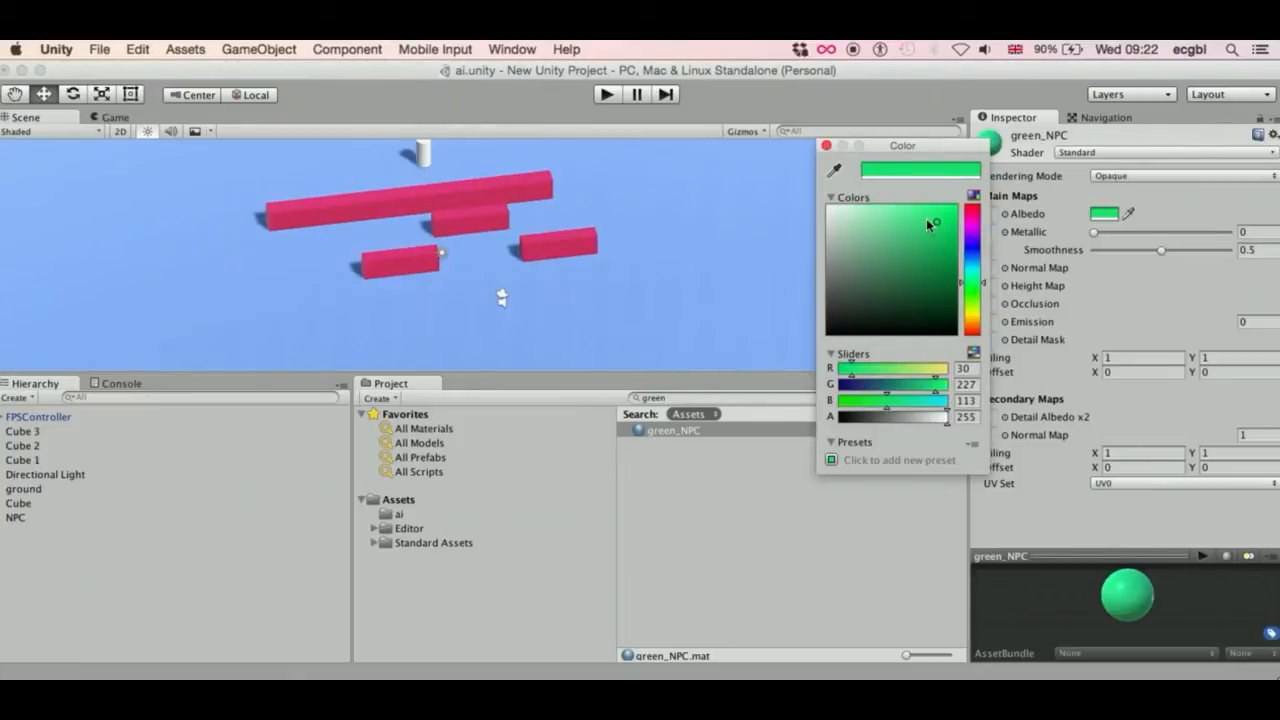
click(927, 220)
click(827, 146)
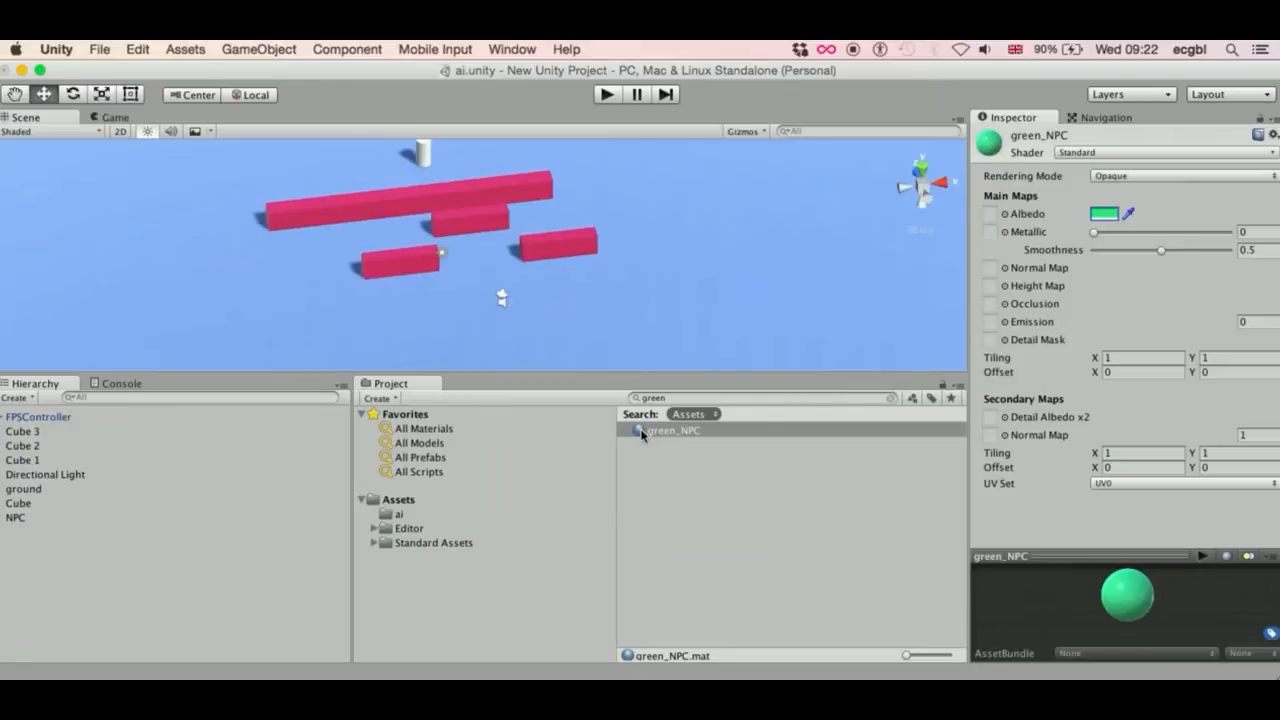
drag(645, 430, 426, 152)
scroll(461, 158, down, 3)
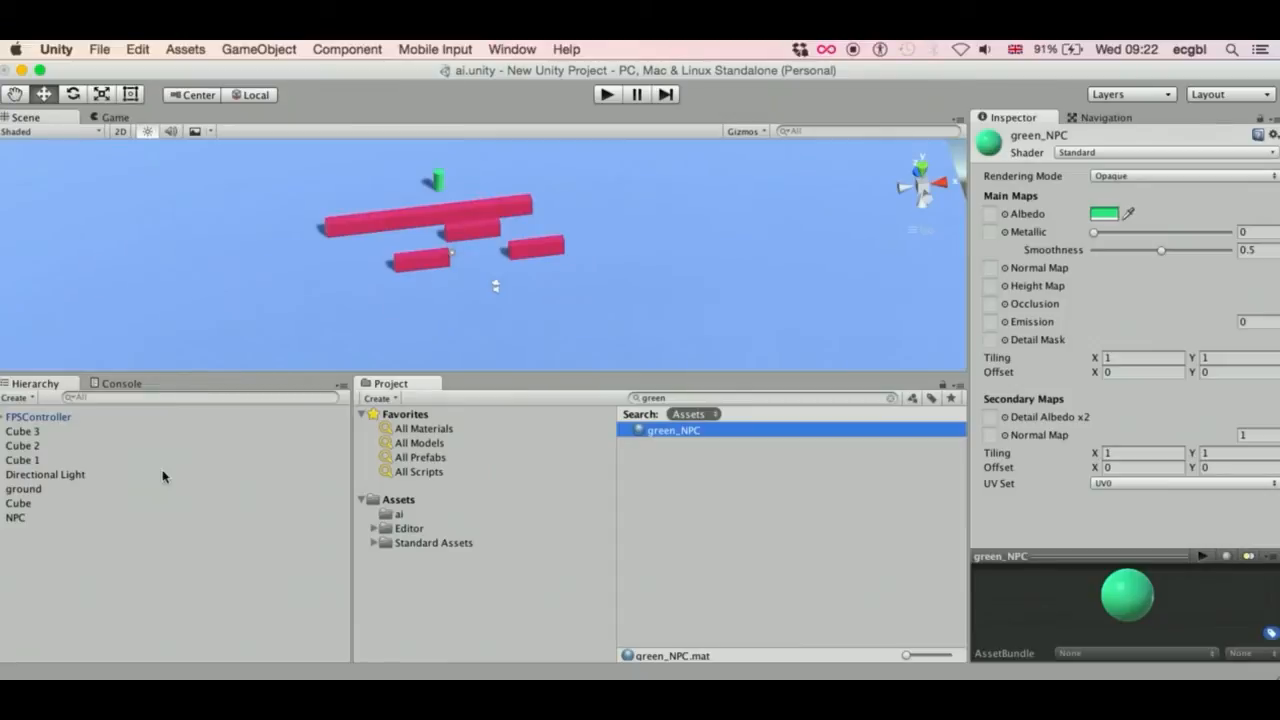
- Add a Nav Mesh Agent component to the NPC and review its agent size, steering and path finding settings
click(16, 518)
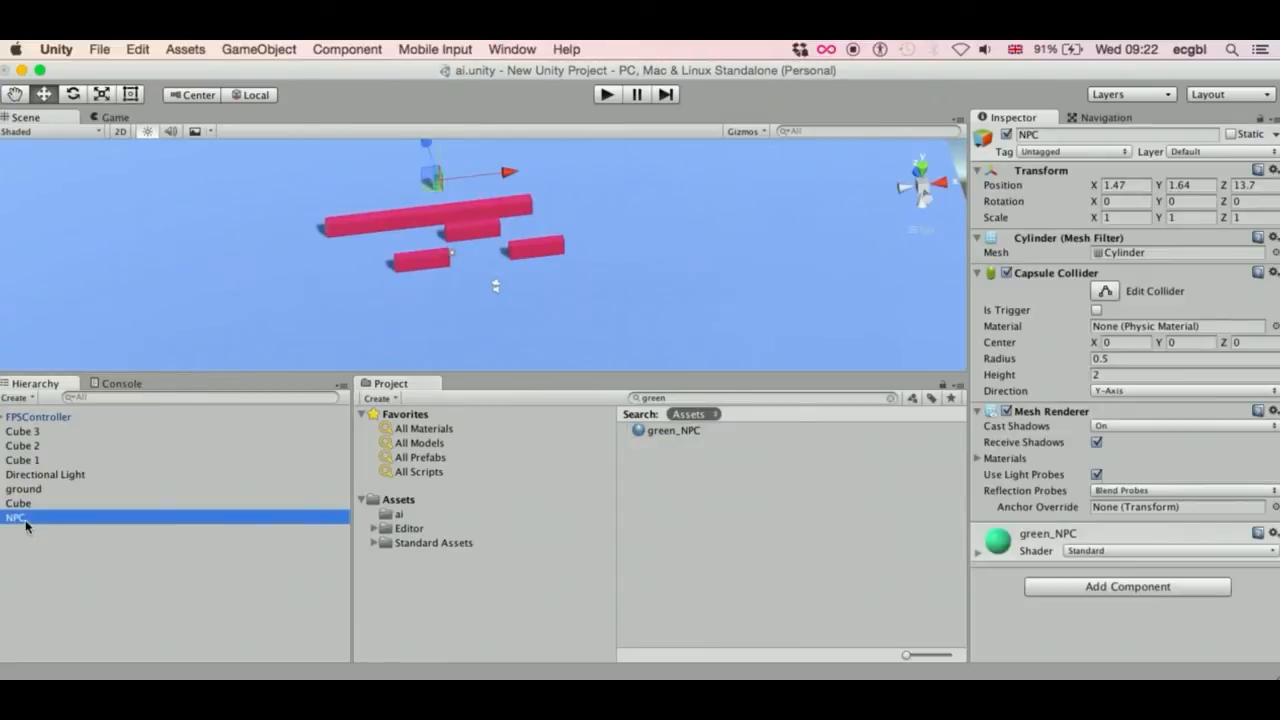
click(361, 51)
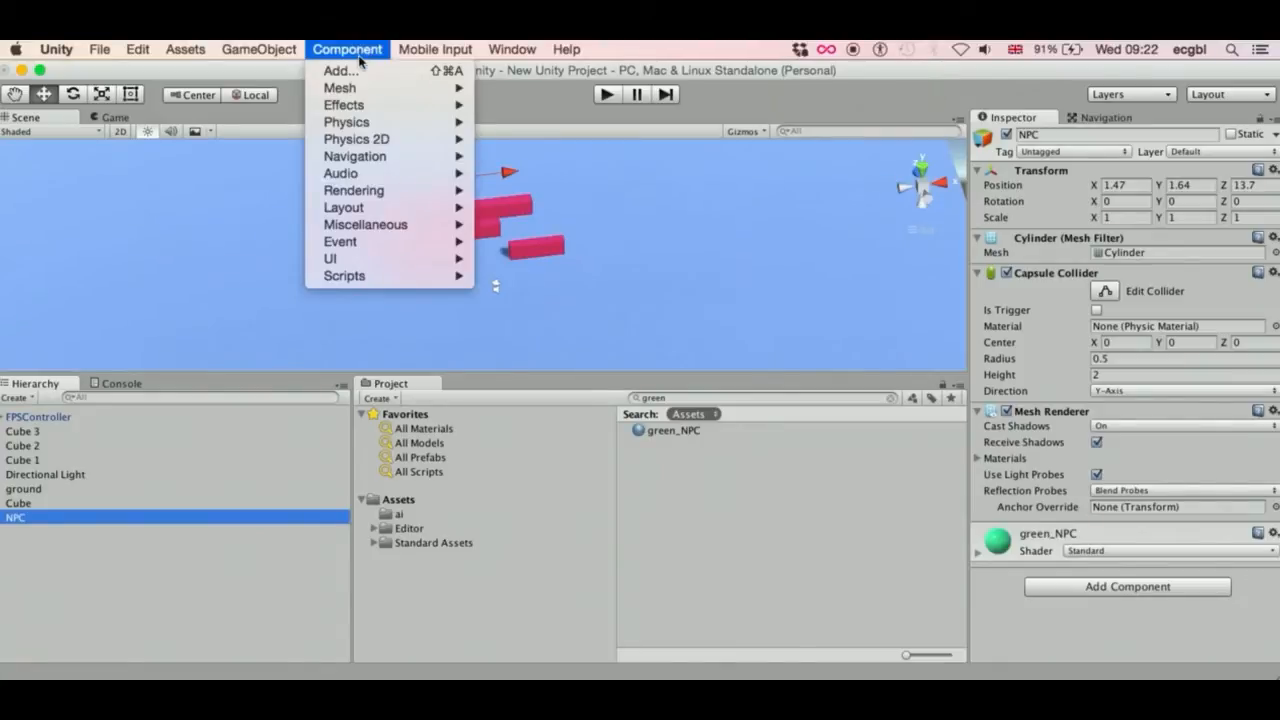
mouse_move(366, 161)
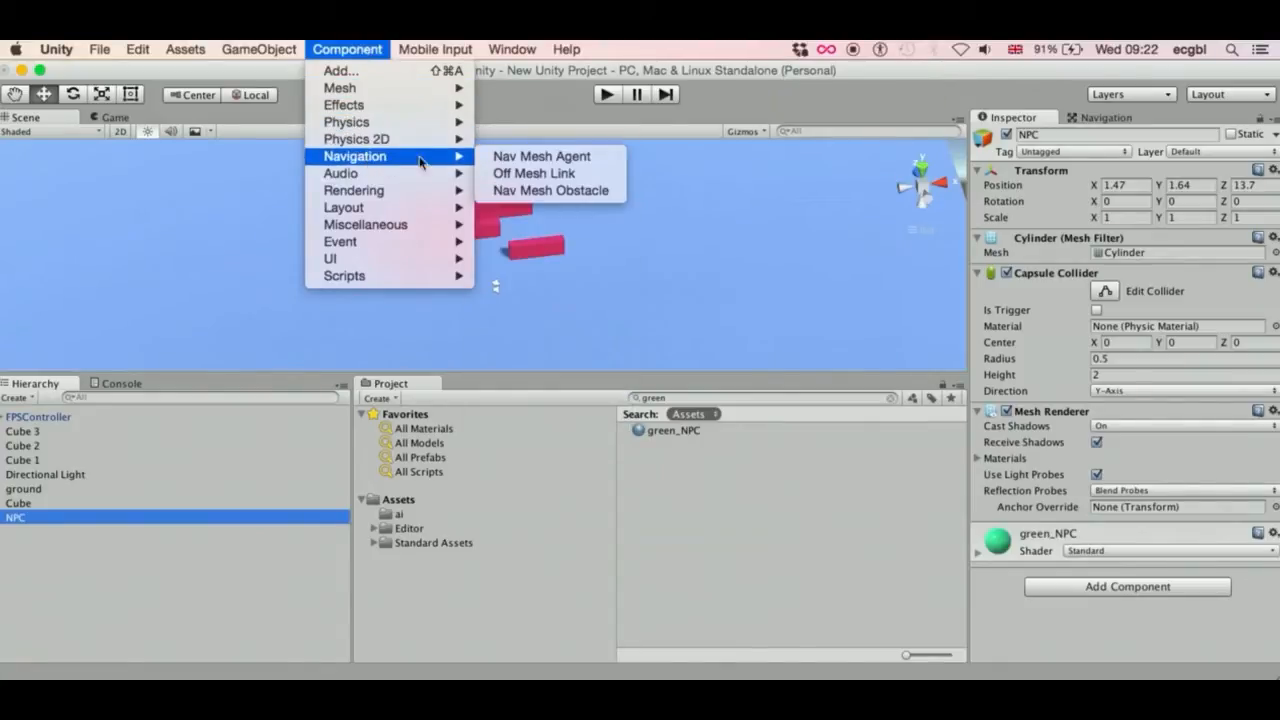
click(522, 158)
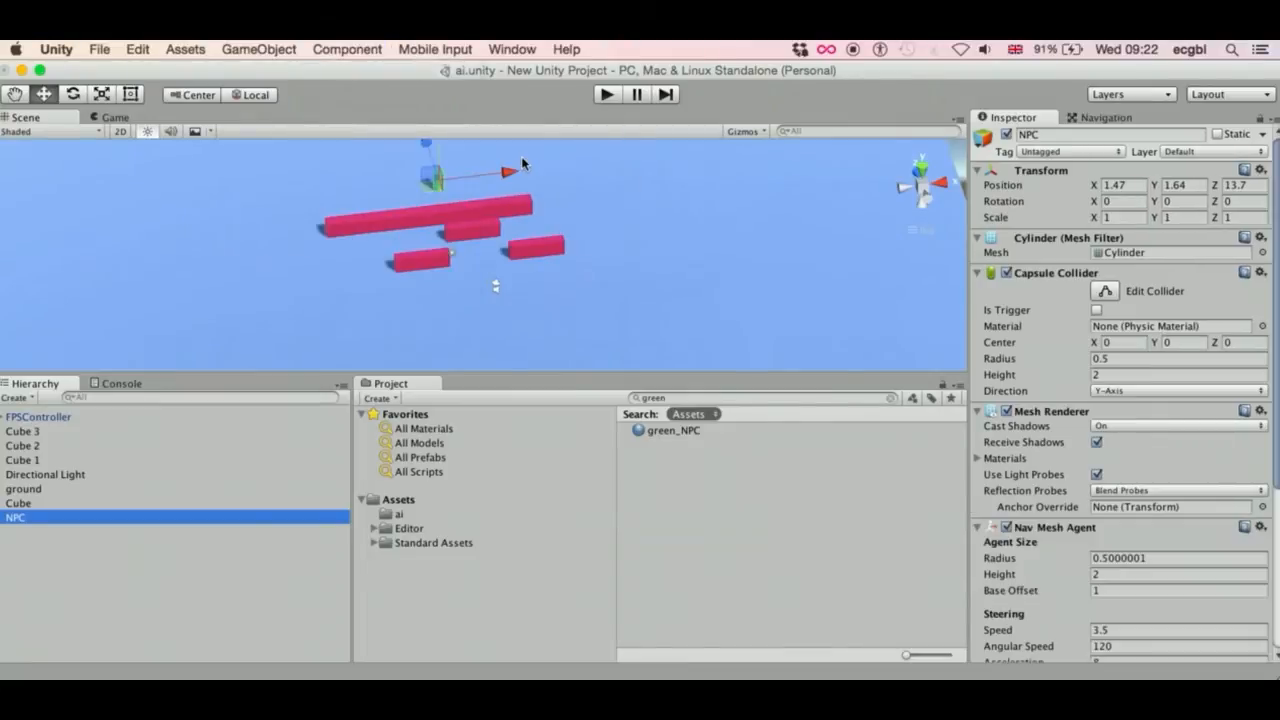
scroll(1062, 477, down, 2)
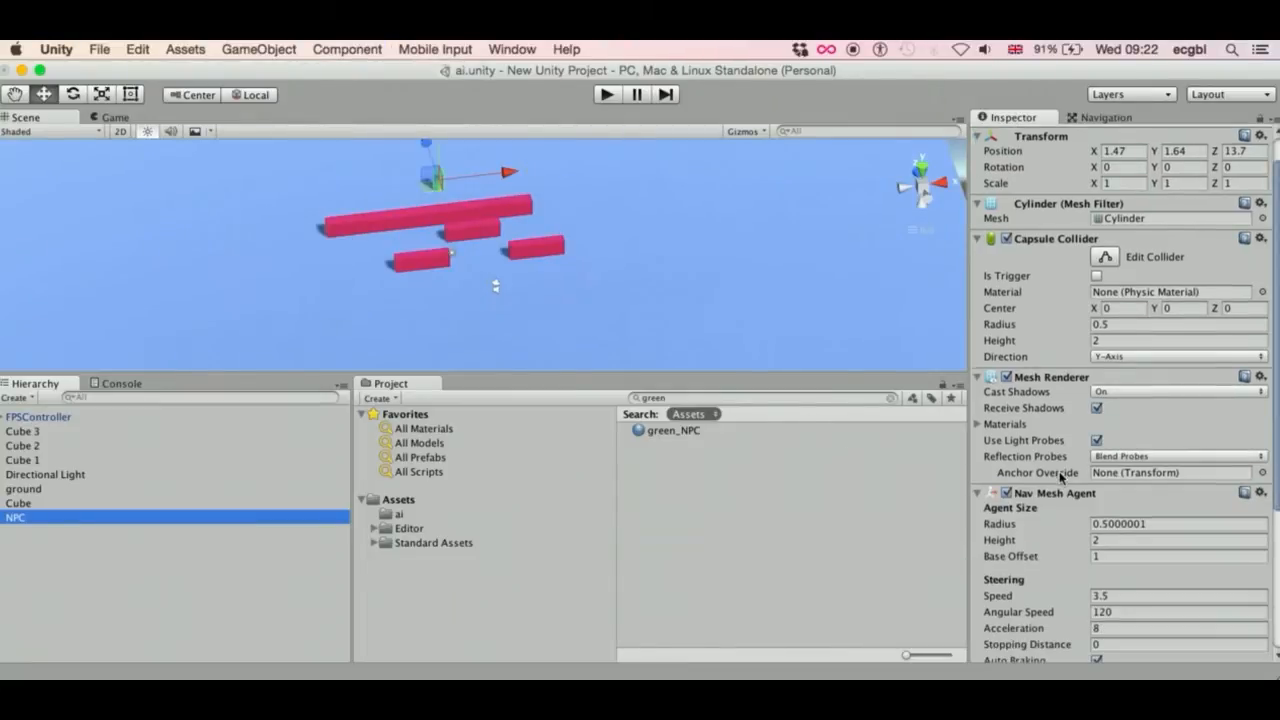
scroll(1062, 477, down, 6)
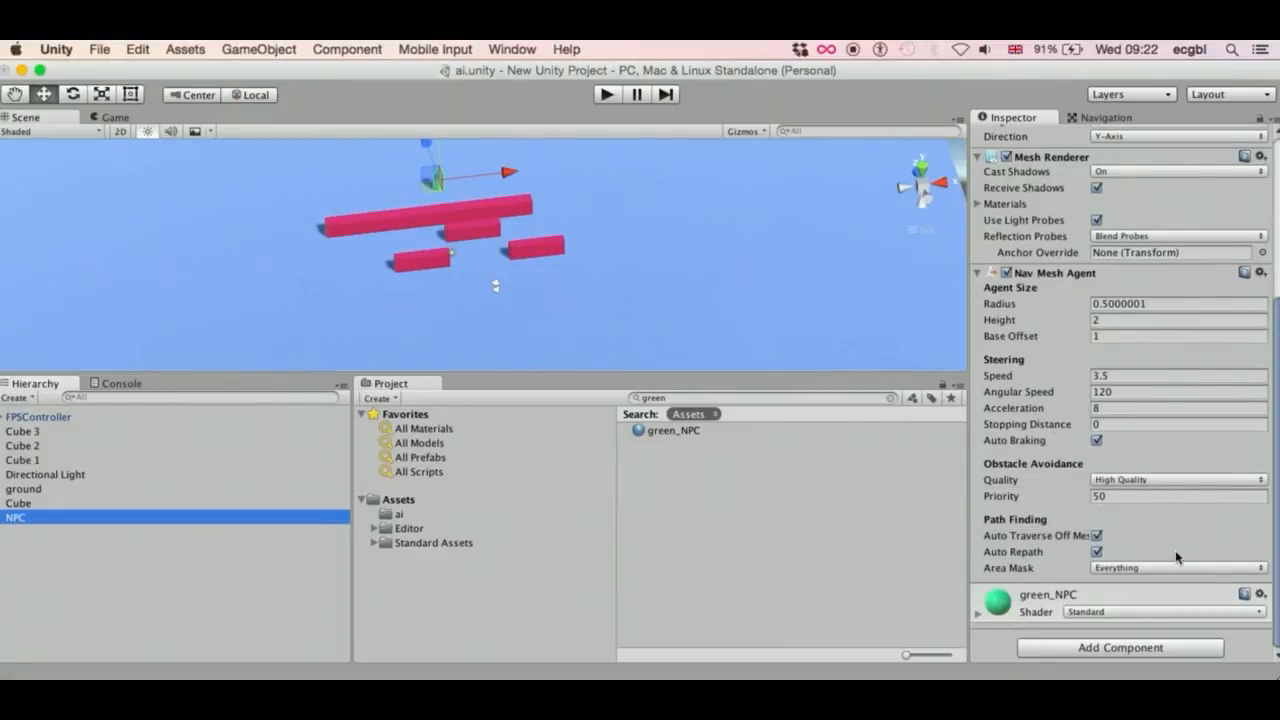
scroll(1175, 550, up, 3)
scroll(1175, 550, down, 3)
scroll(1175, 550, down, 1)
- Create a JavaScript file named moveToPlayer in the Assets folder
click(378, 399)
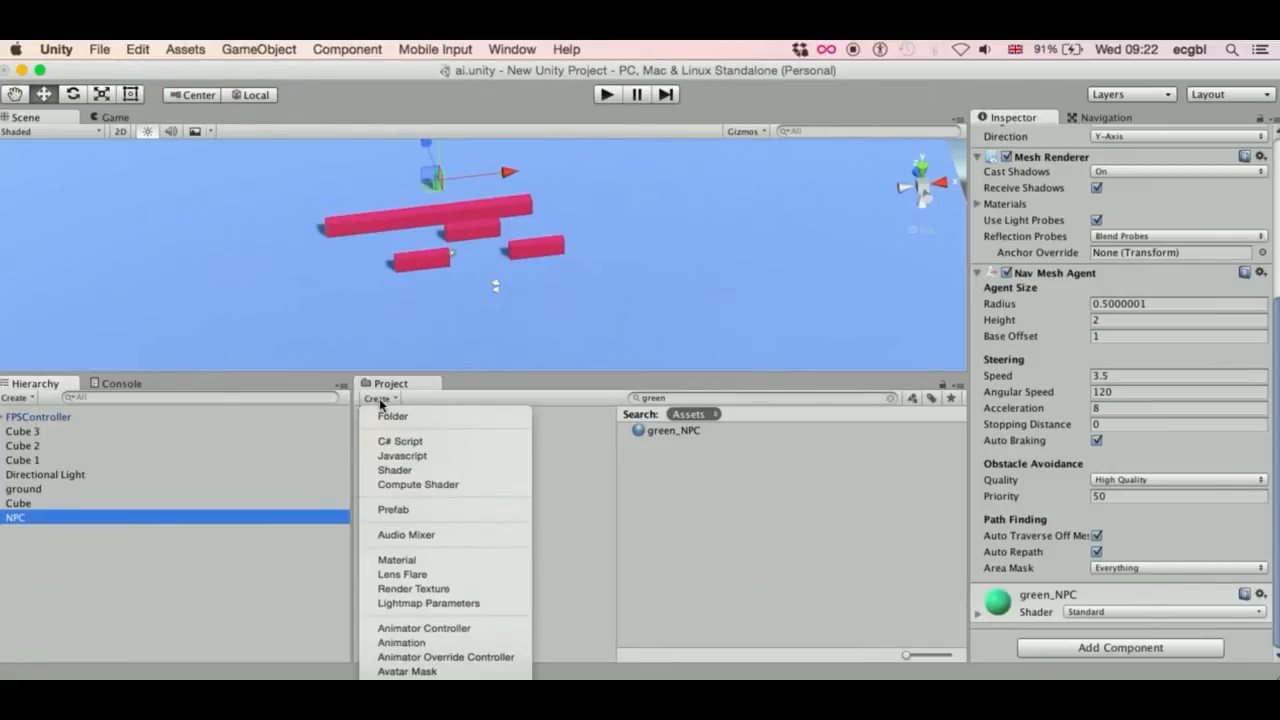
click(392, 456)
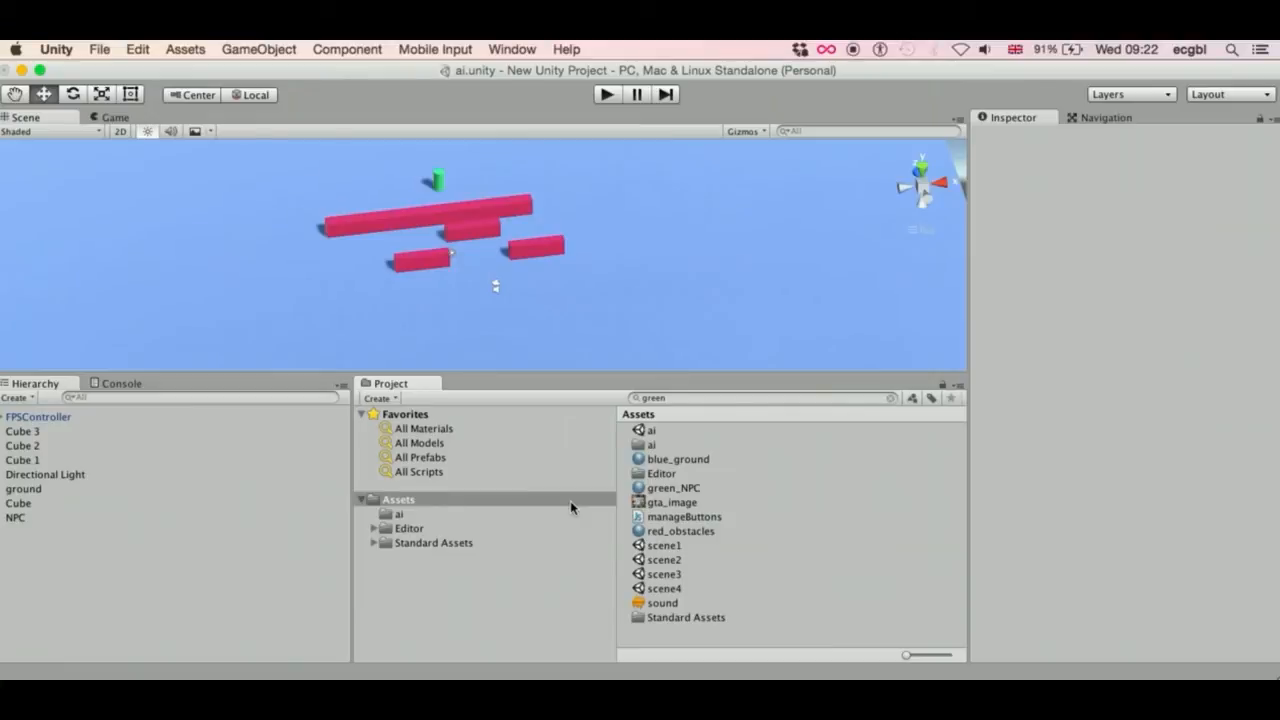
click(400, 500)
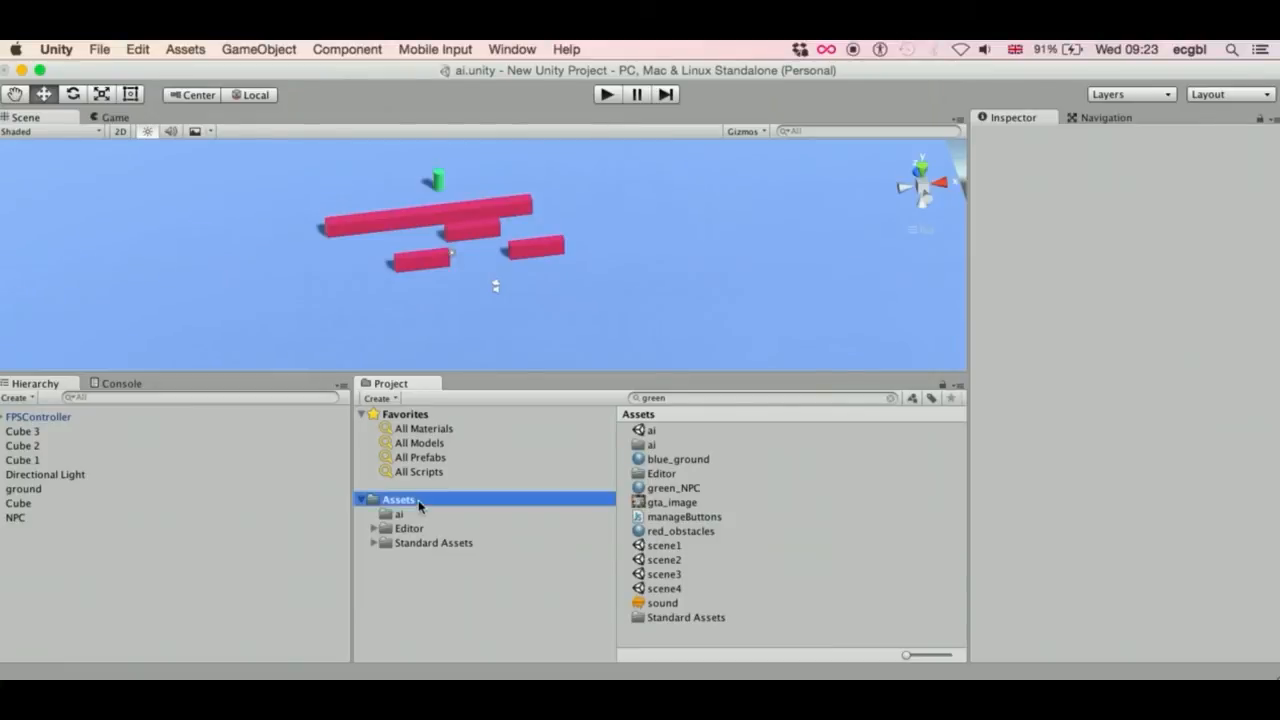
click(378, 398)
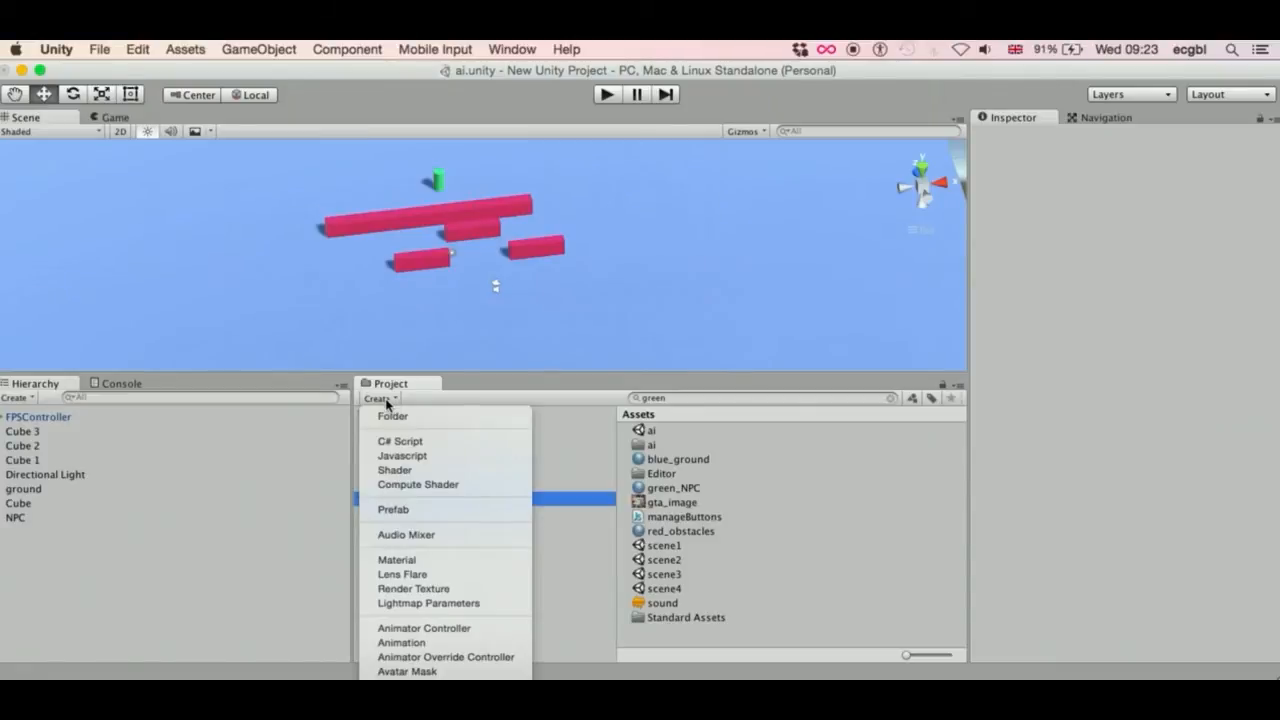
click(404, 456)
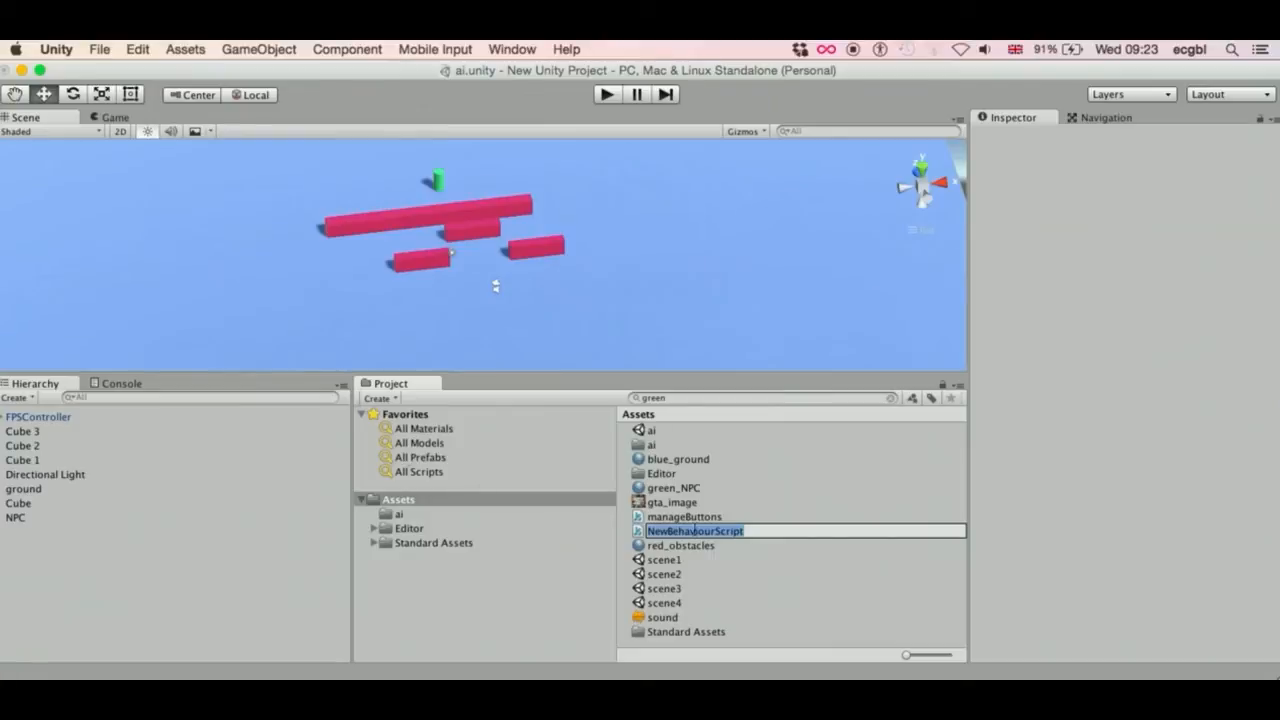
text(moveTo)
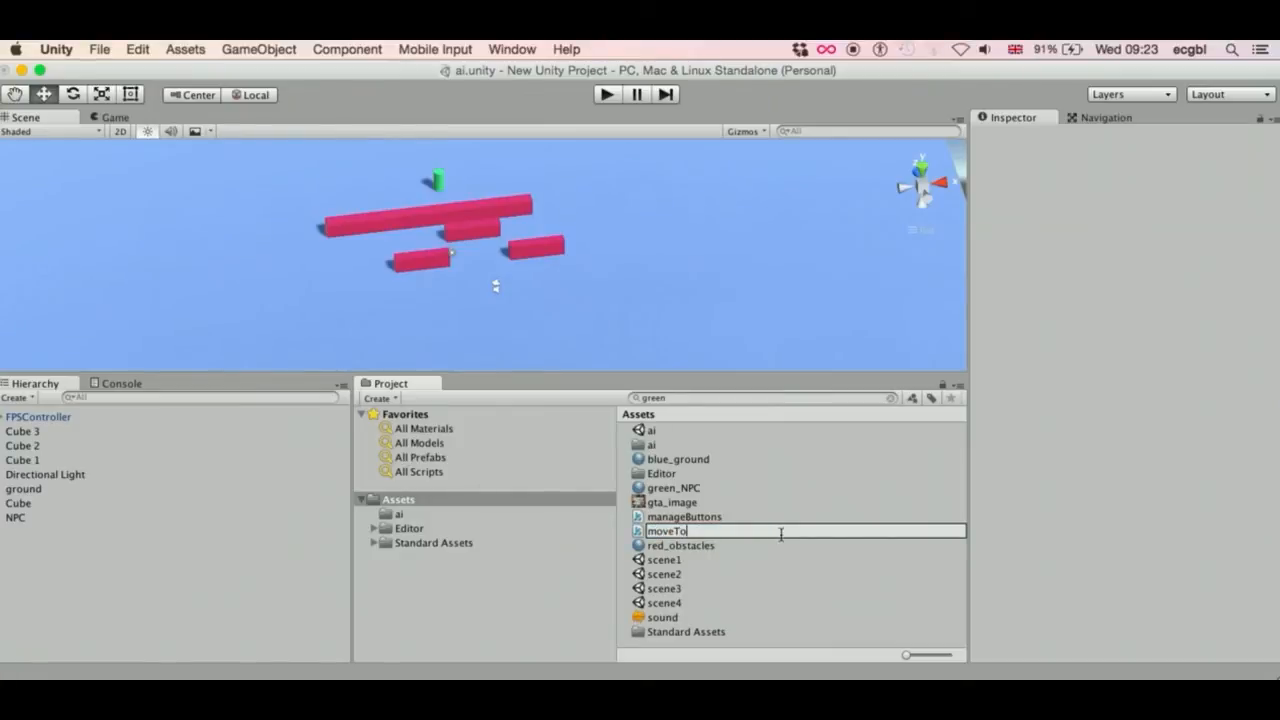
text(Player)
key(Return)
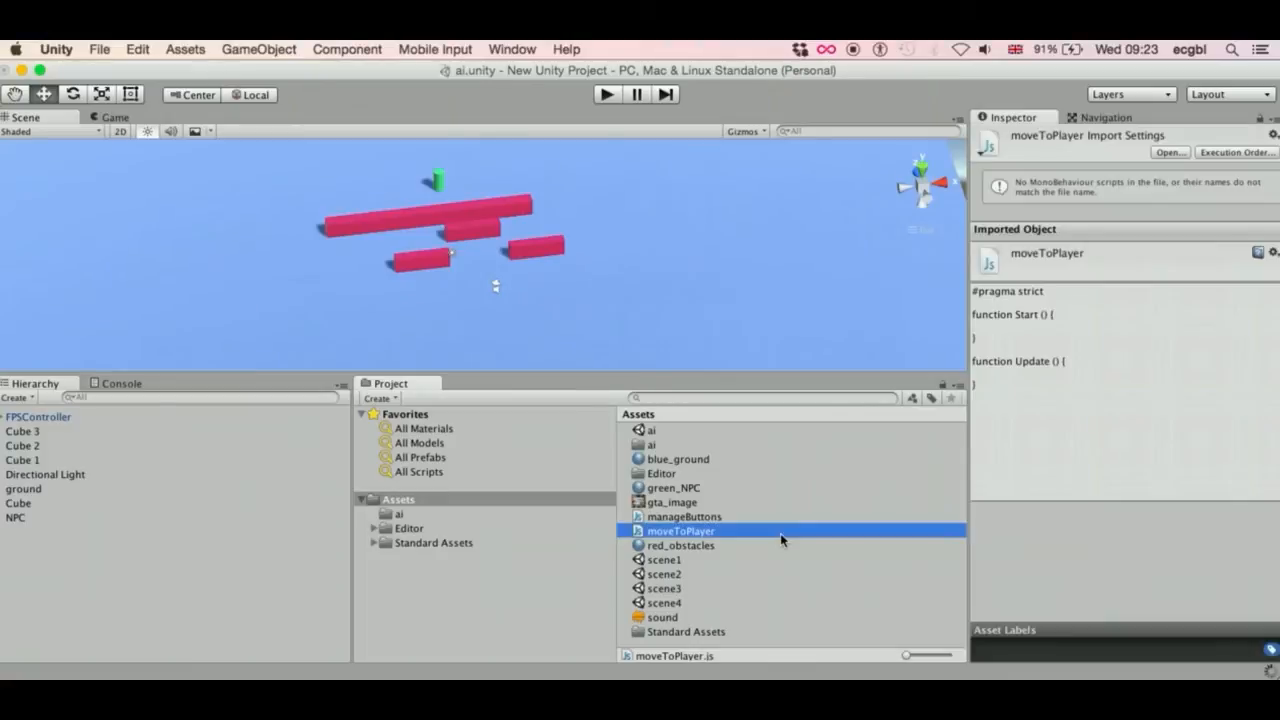
- Open the moveToPlayer script in Sublime Text 2 and delete the #pragma strict line with the blank line below it
double_click(691, 538)
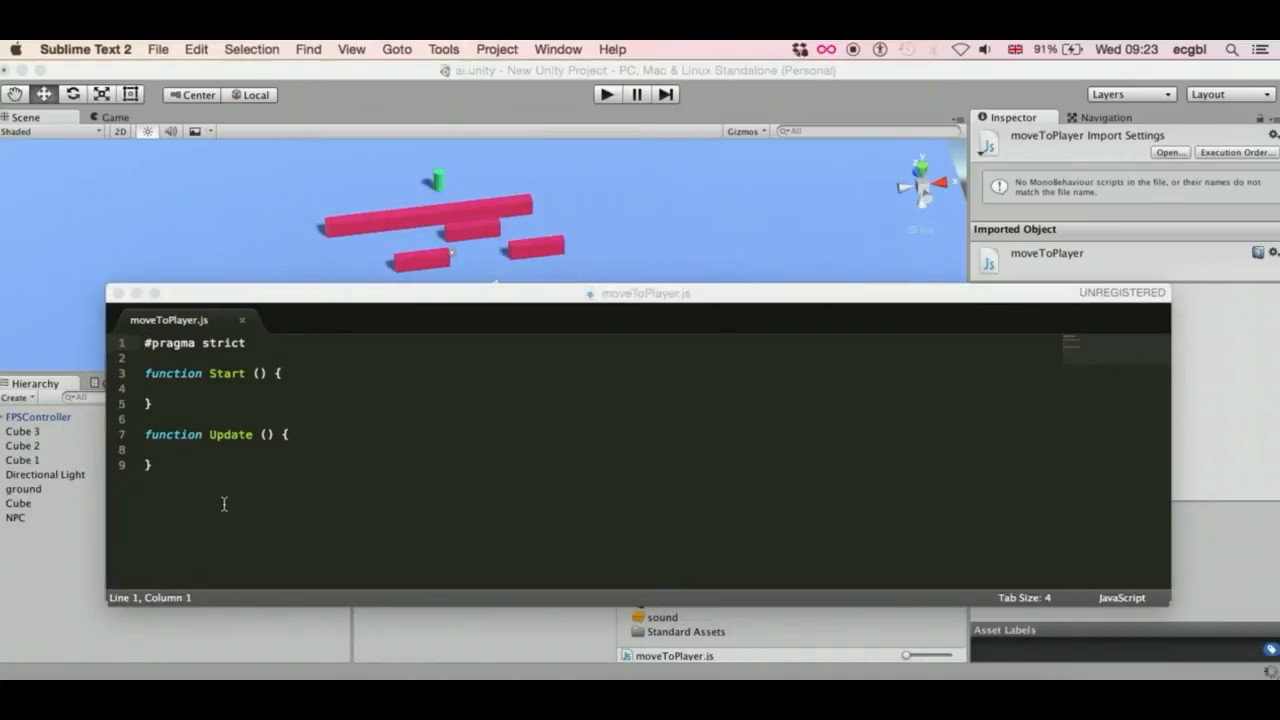
click(235, 413)
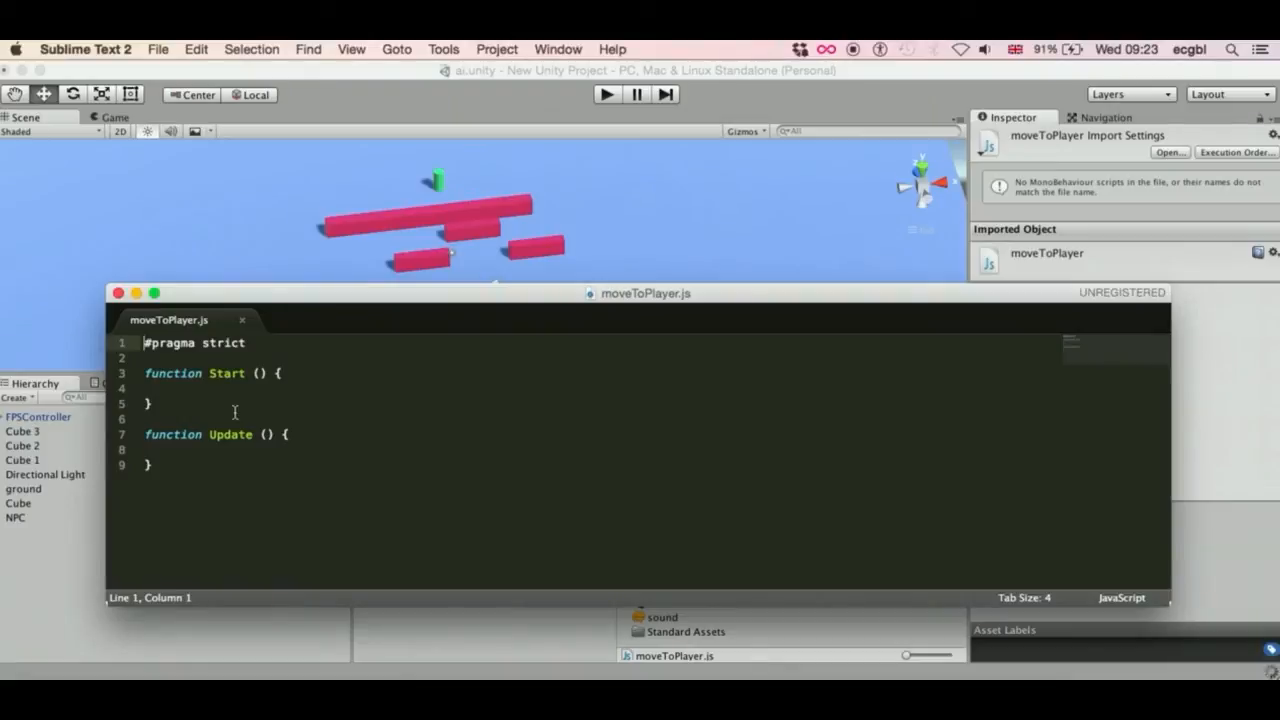
key(shift+Down)
key(shift+Down)
key(BackSpace)
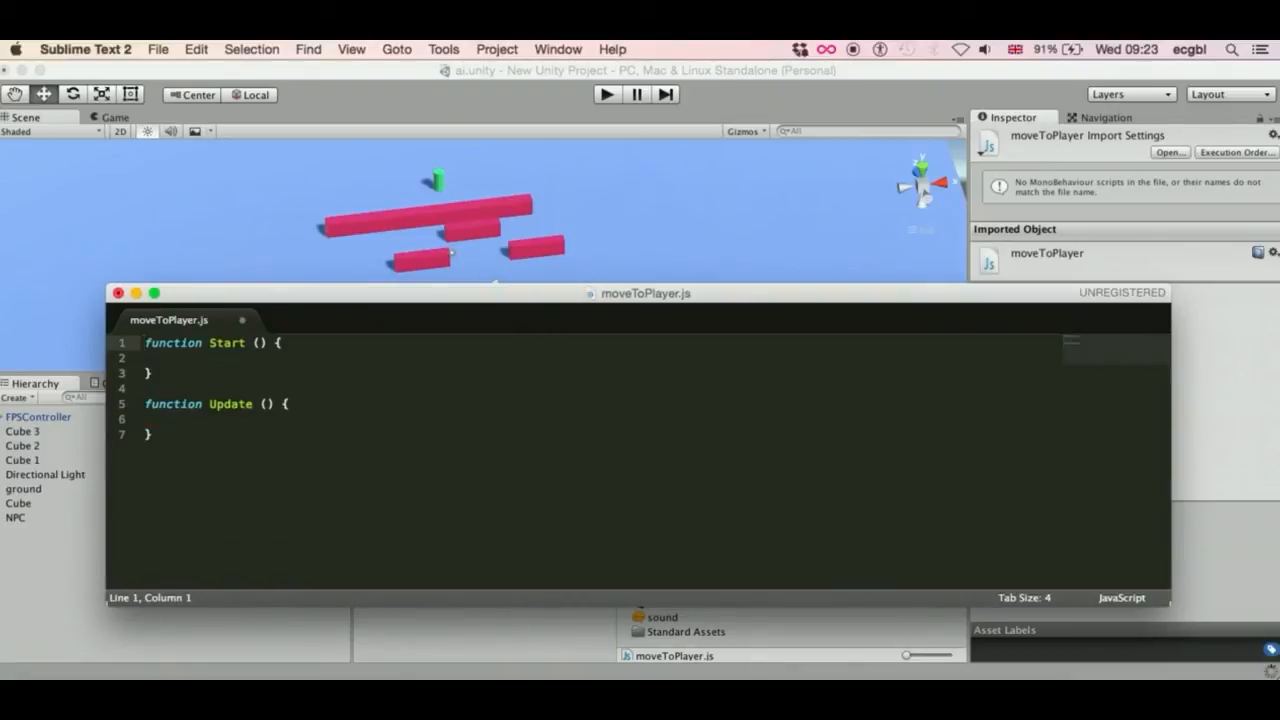
- Declare a goal variable of type Transform on a new line above the Start function: "var goal: Transform"
key(Return)
key(Up)
text(var g)
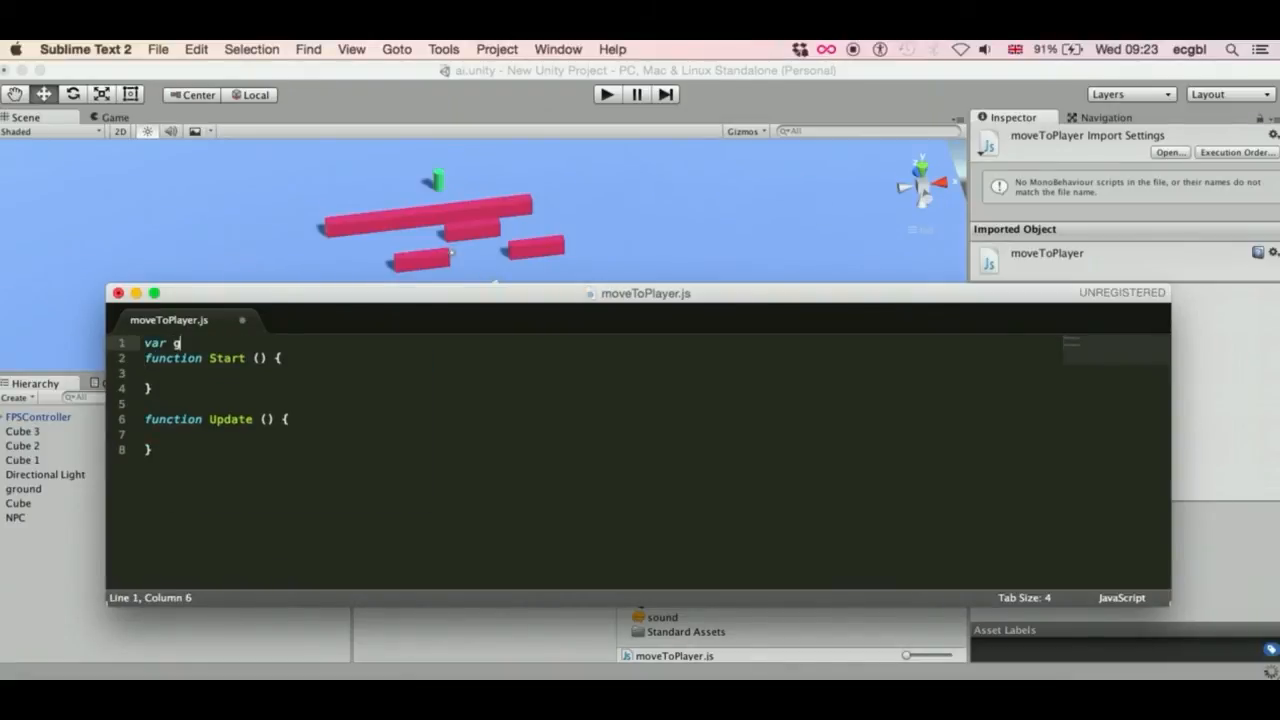
text(oal: Tra)
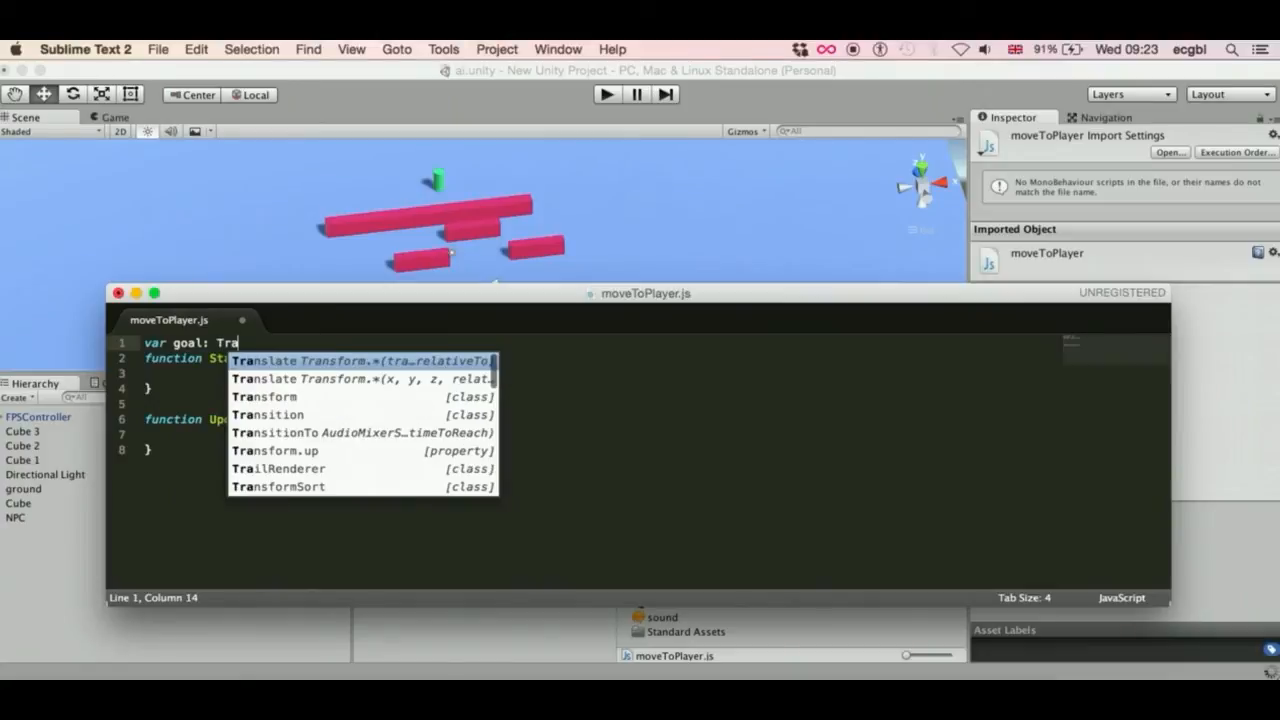
text(nsfoprm)
key(BackSpace)
key(BackSpace)
key(BackSpace)
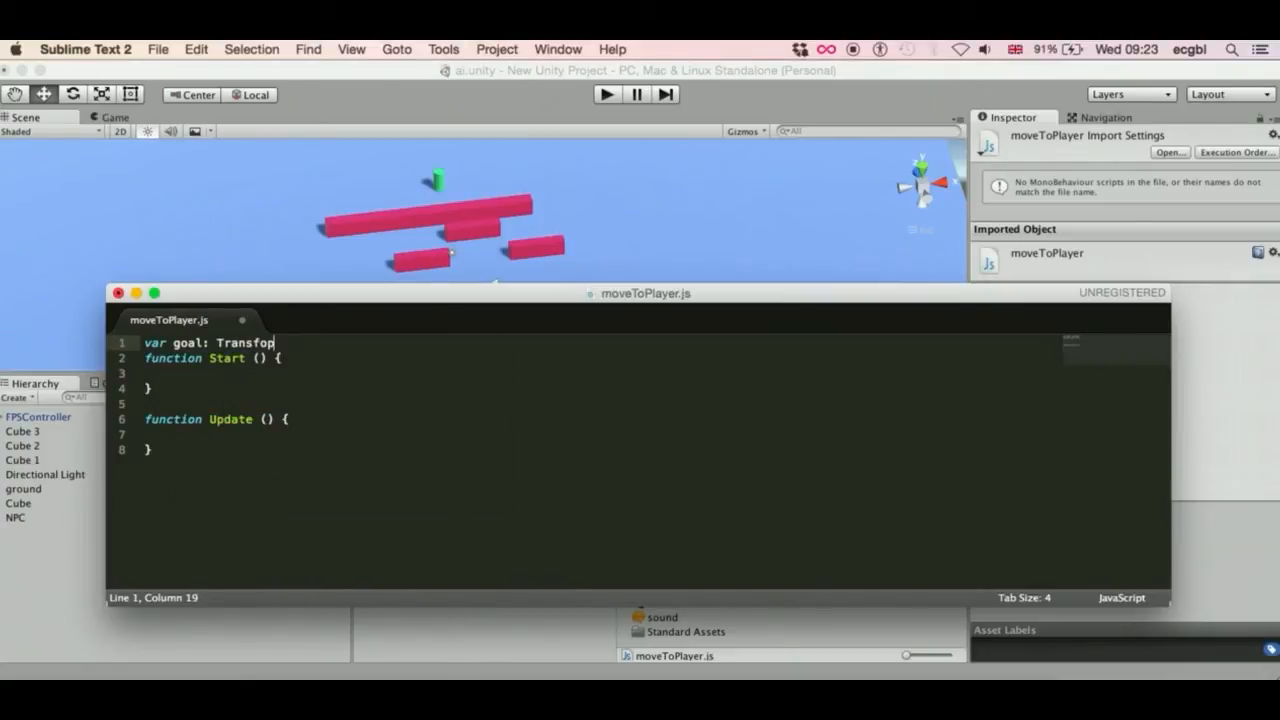
text(rm)
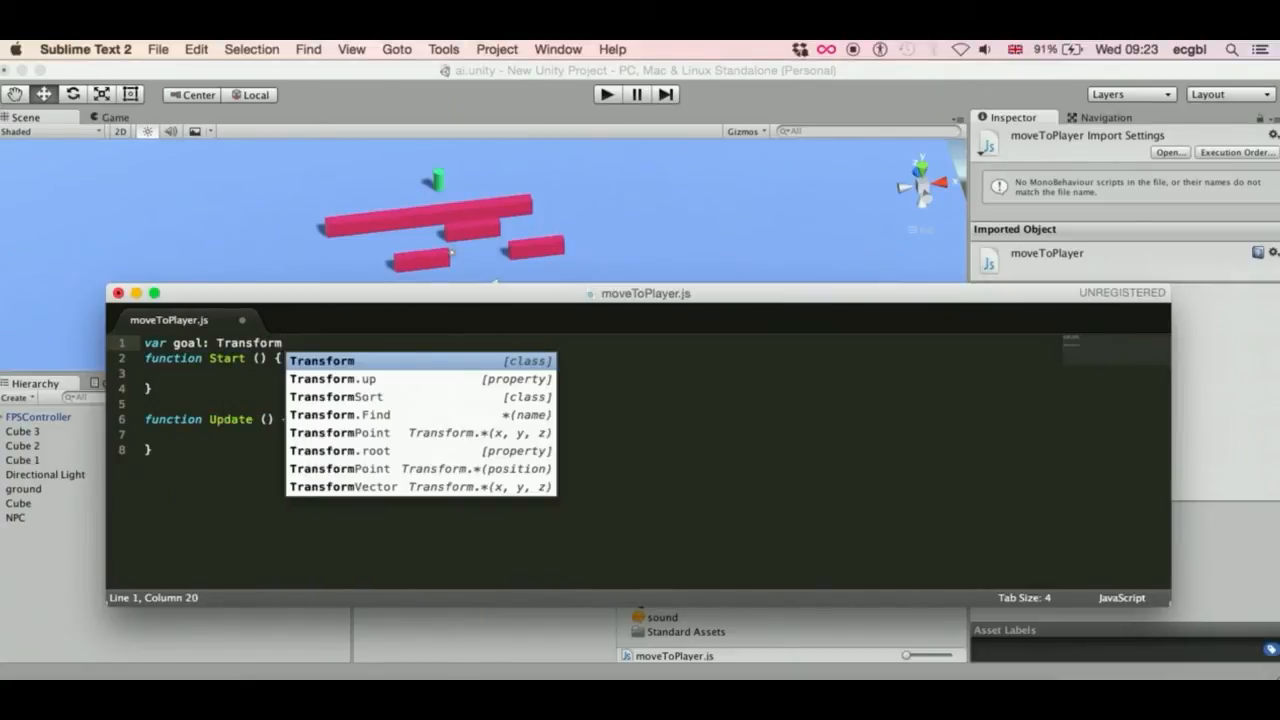
- End the goal declaration with a semicolon and add the comment "// The target to be reached" after it
text(; // )
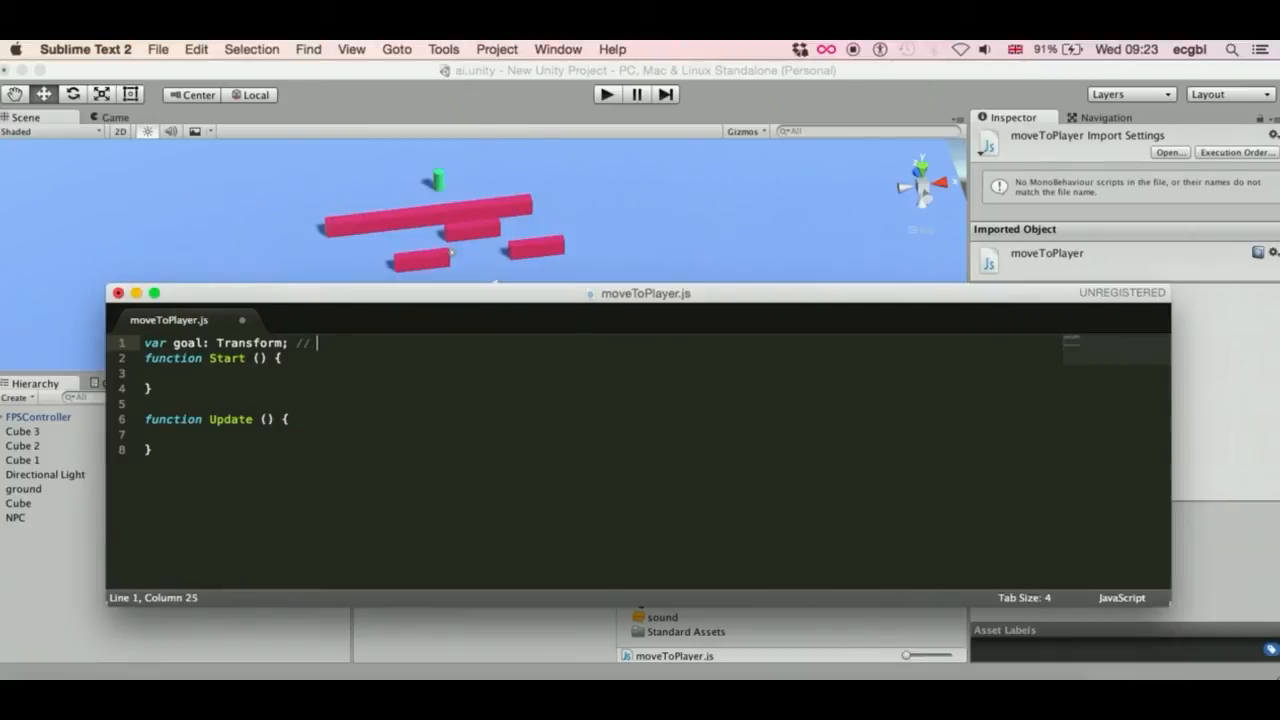
text(Teh target)
key(shift+Right)
key(shift+Right)
key(shift+Right)
text(The target to be reached)
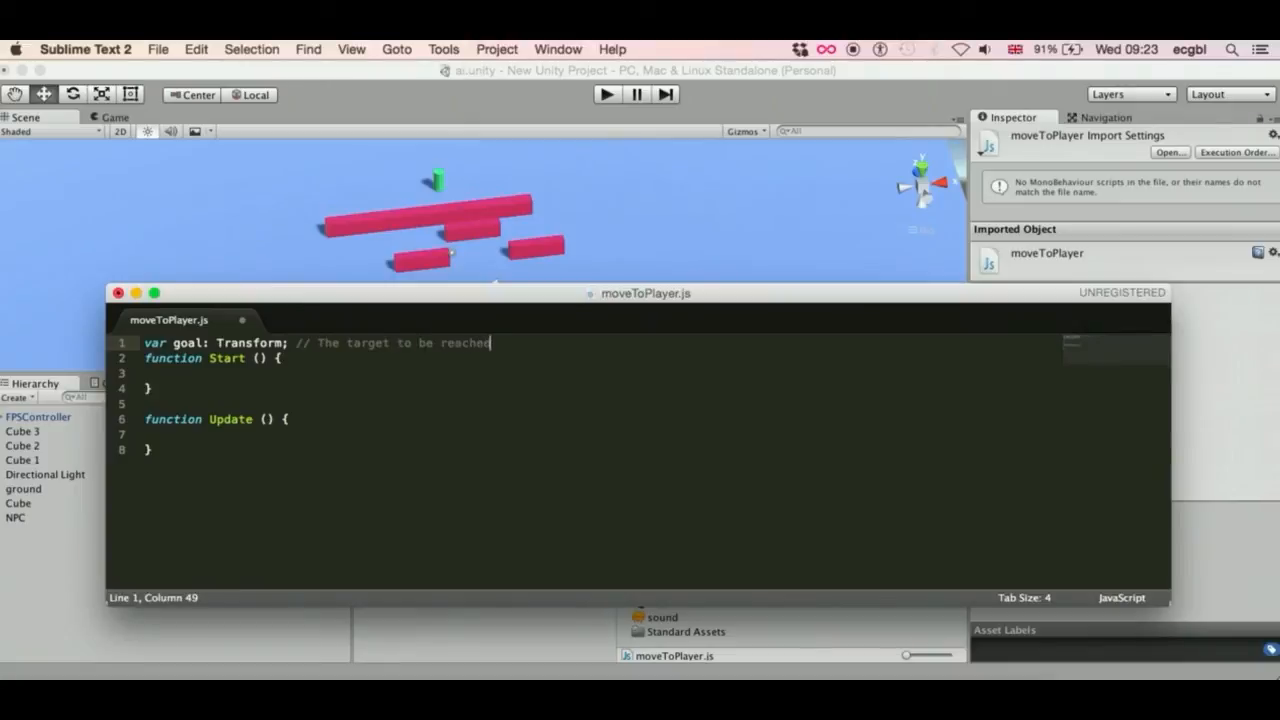
- Put the Start function's opening brace on its own line and add blank lines inside the function body
click(145, 373)
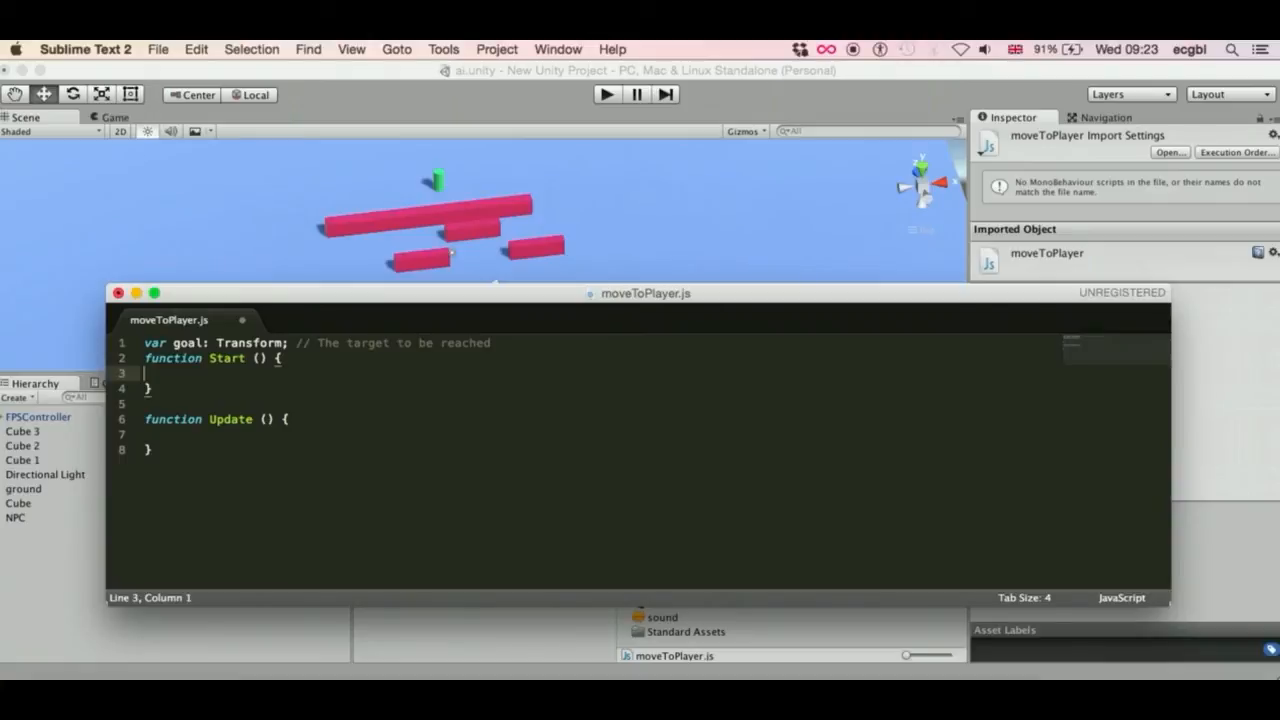
click(282, 358)
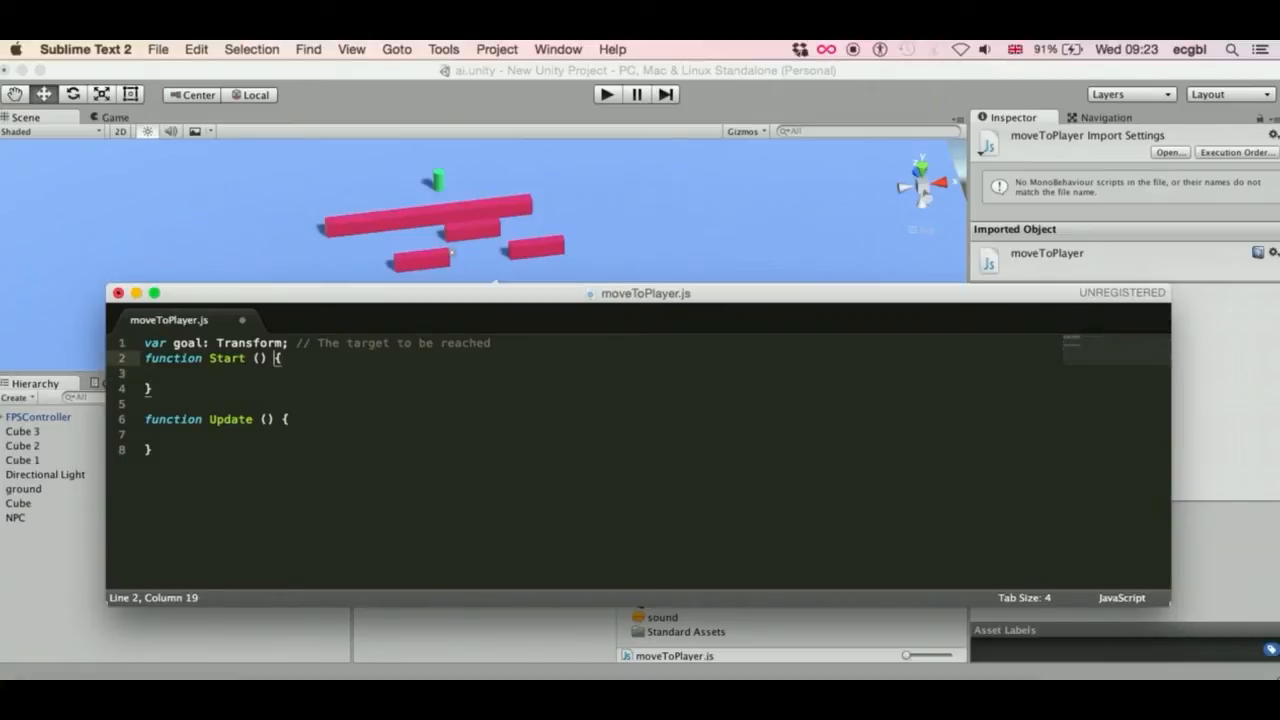
key(Return)
key(Down)
key(Return)
key(Return)
key(Up)
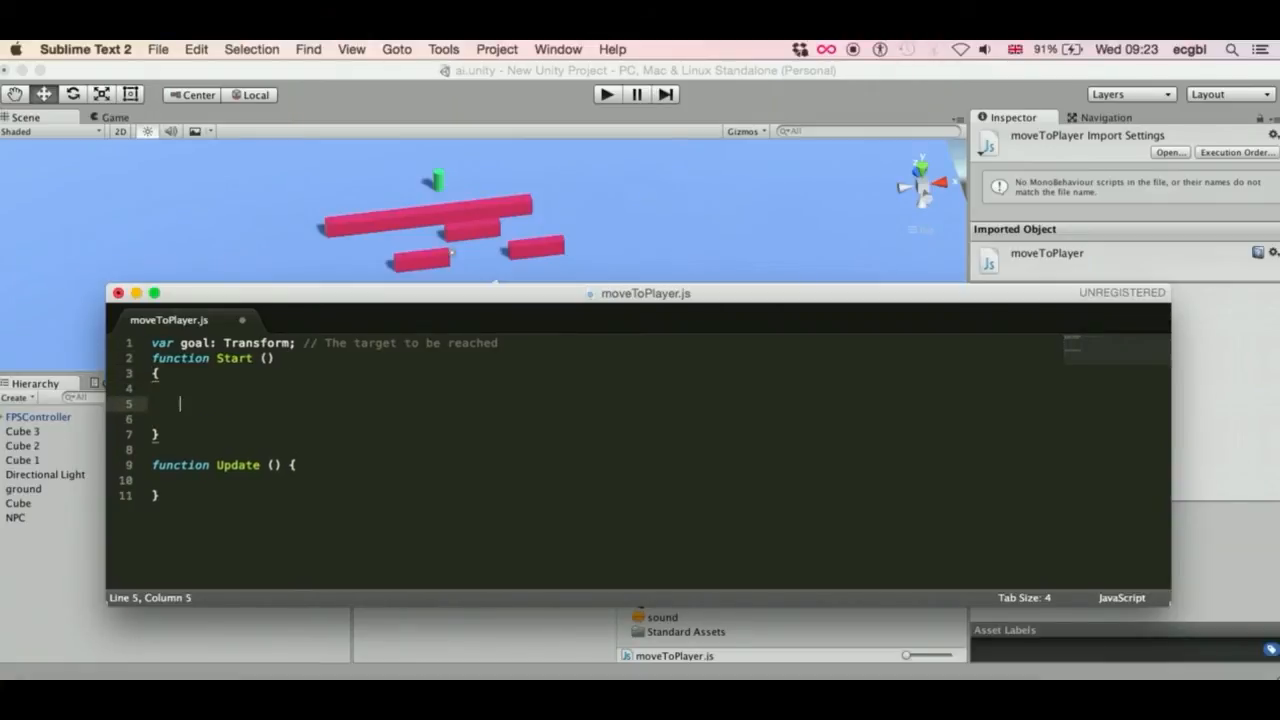
- Add the statement "var agebt: NavMeshAgent = gameObject.getComponent("NavMeshAgent");" inside the Start function
text(var agebt)
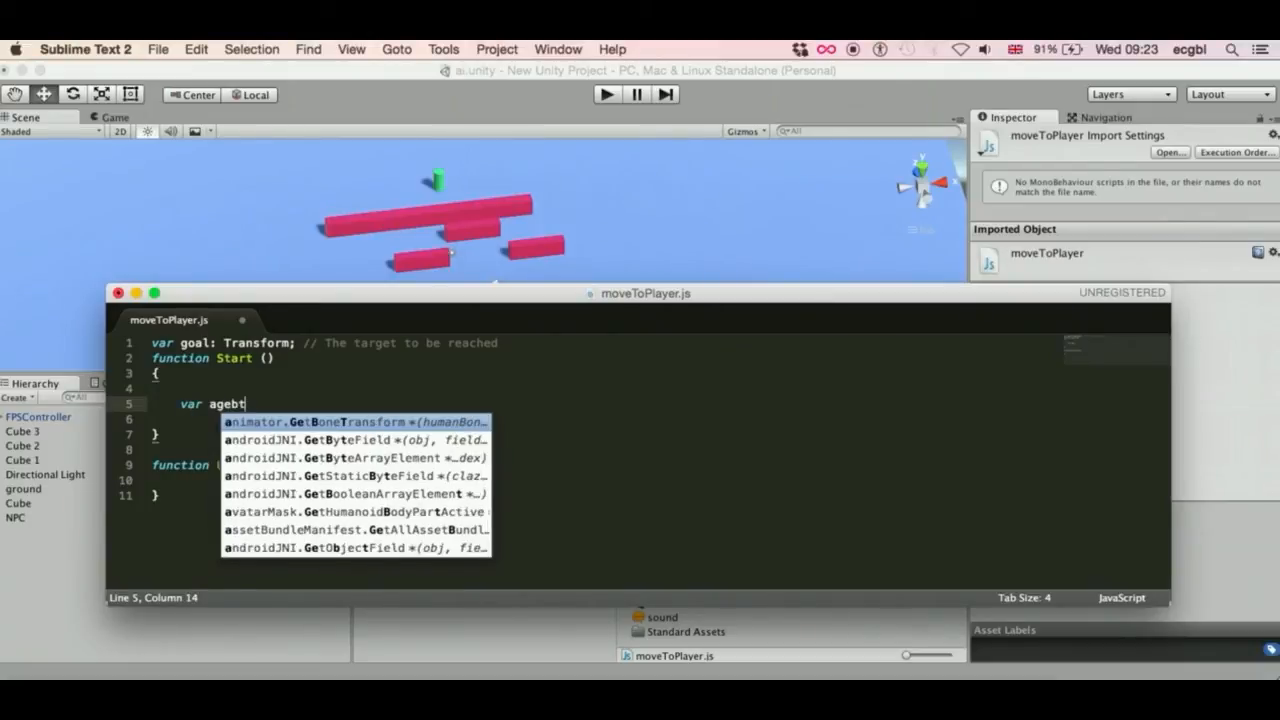
text(: Nav)
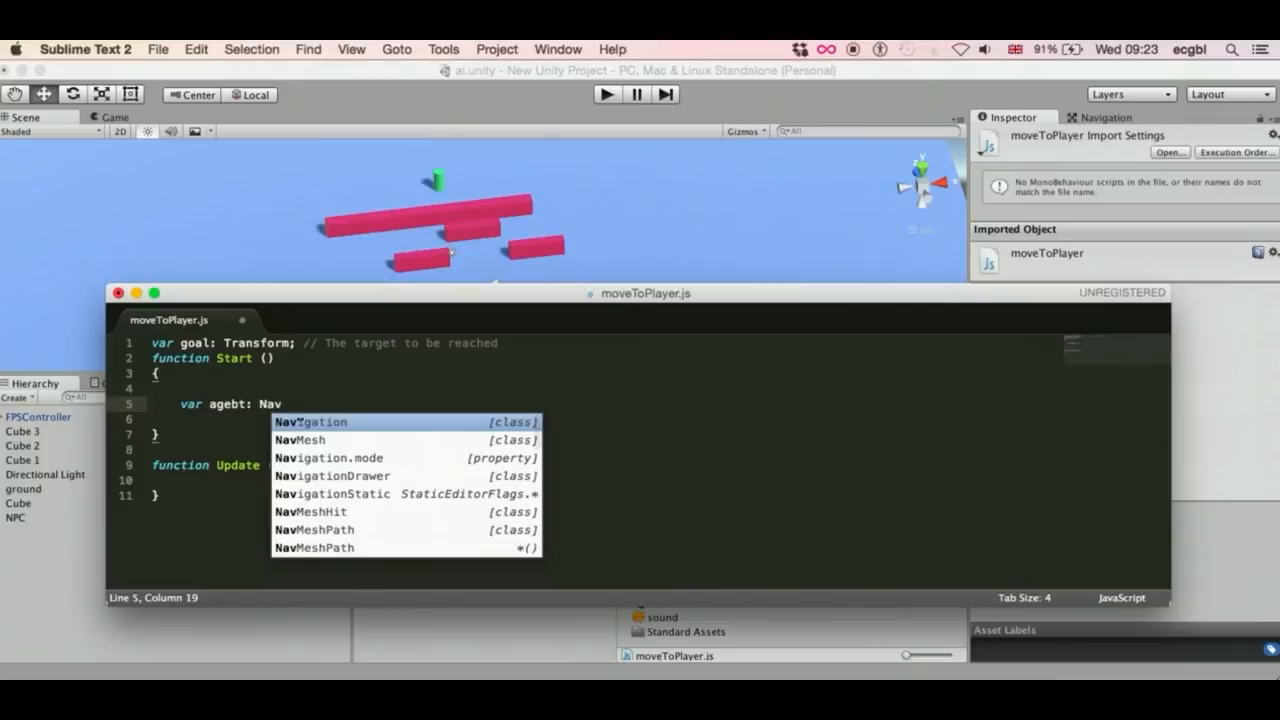
text(MeshAgent)
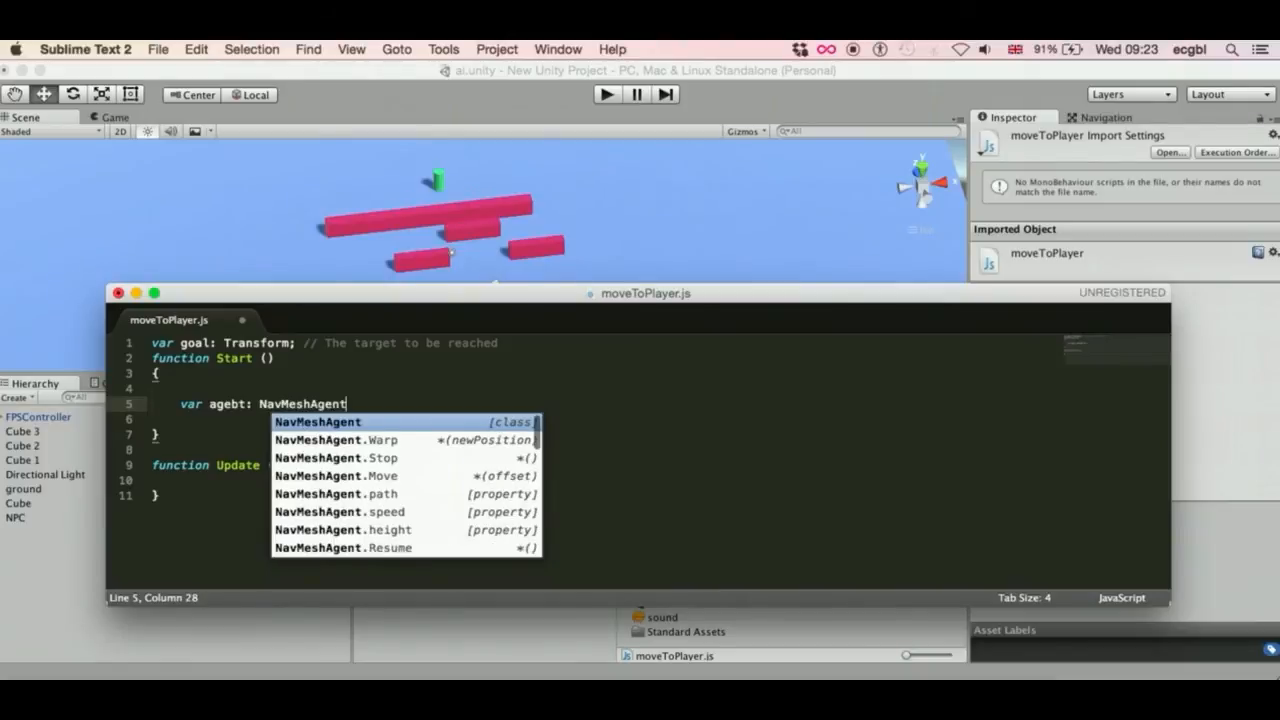
text( = ga)
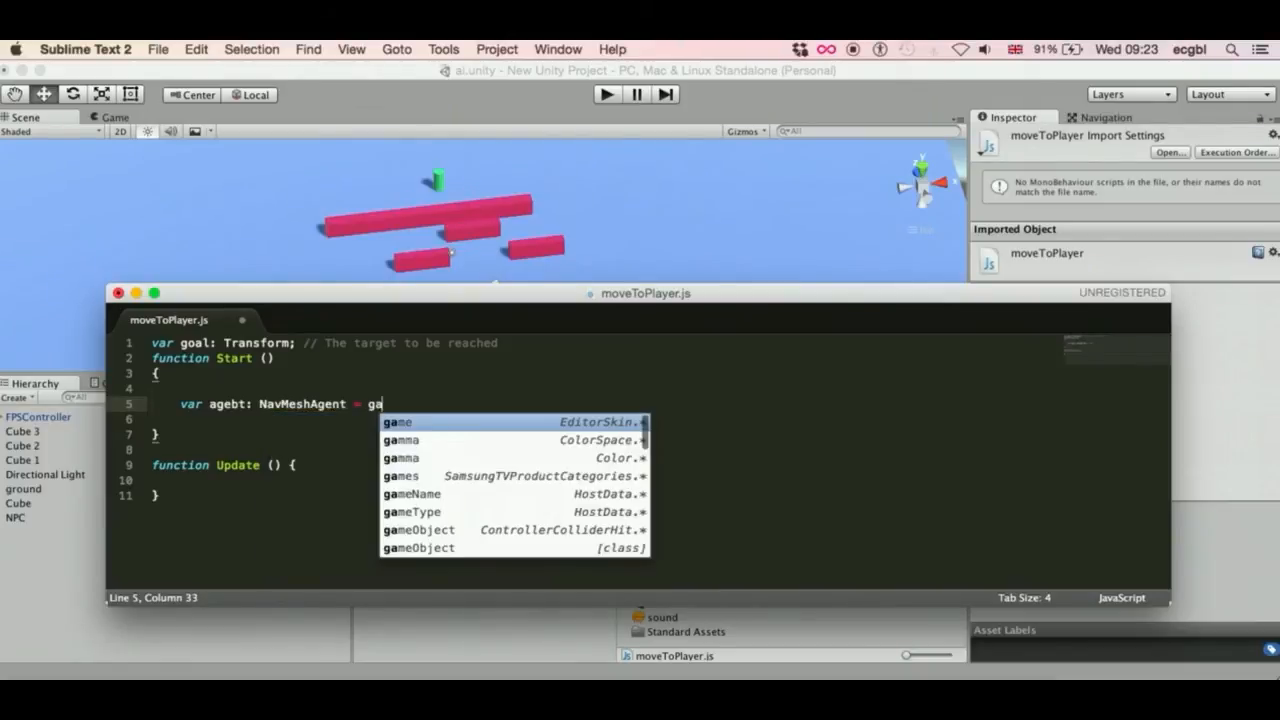
text(meObject.)
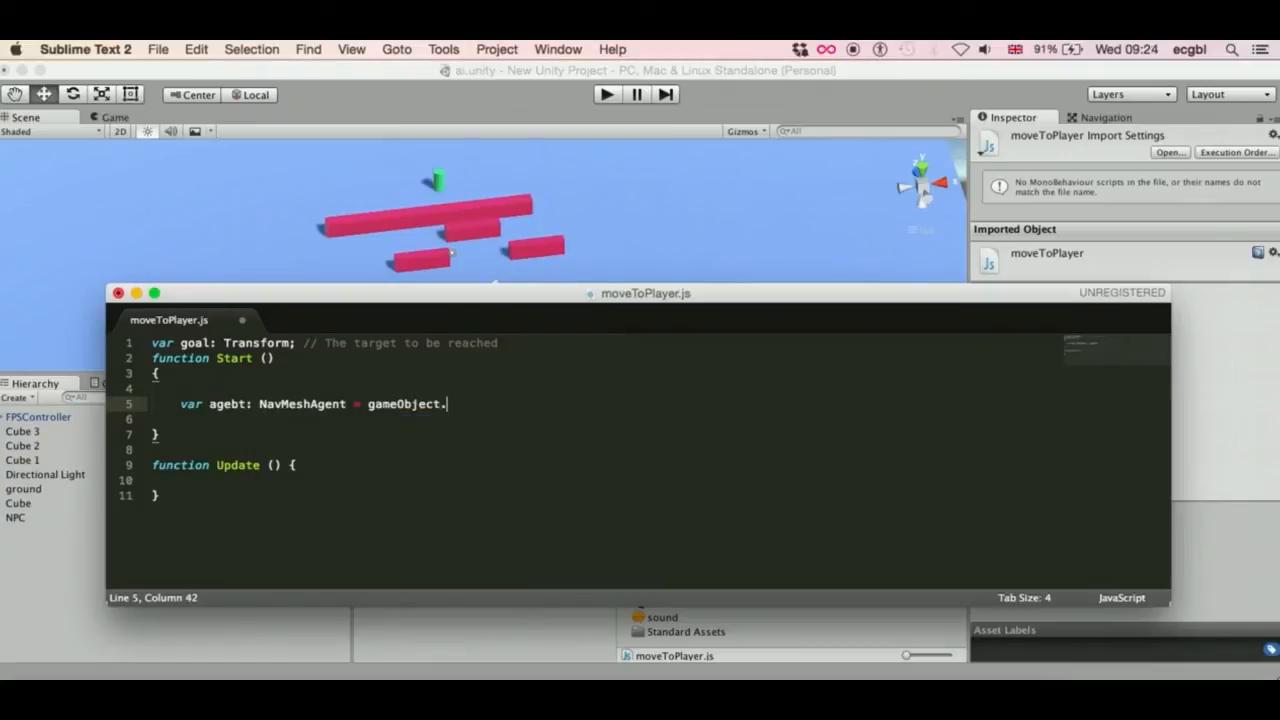
text(getCompome)
key(BackSpace)
text(nent)
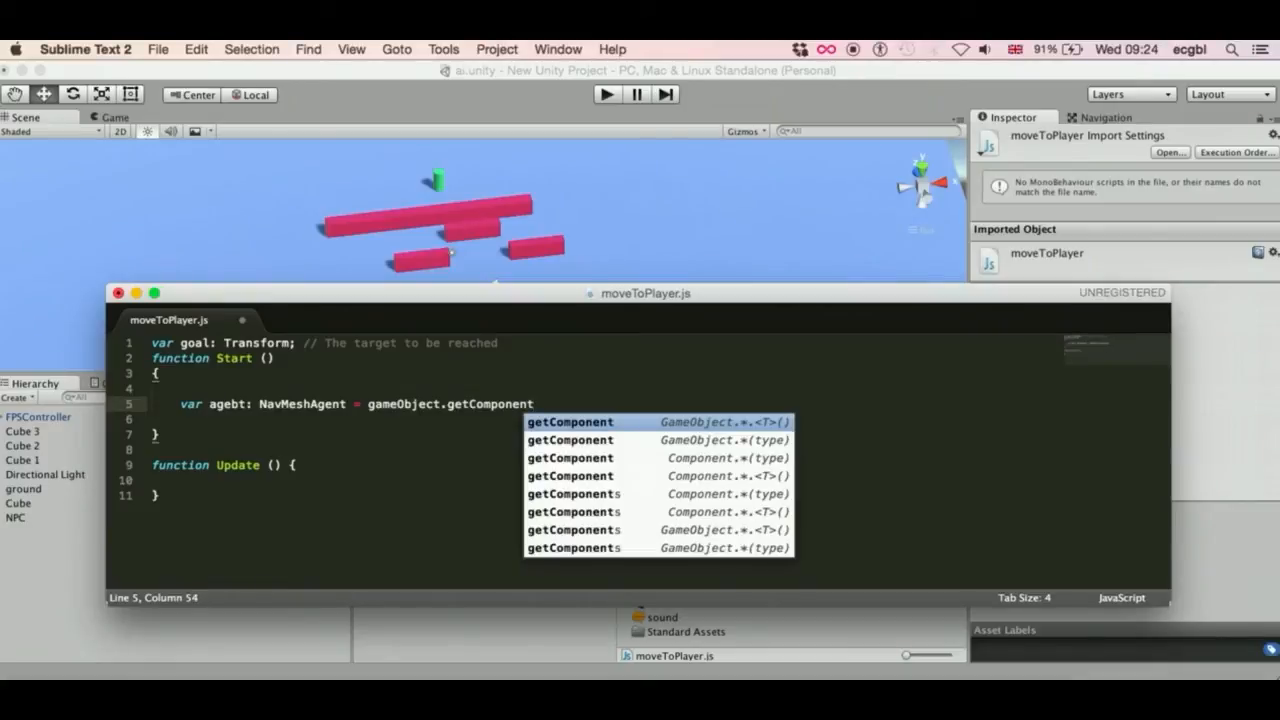
text((")
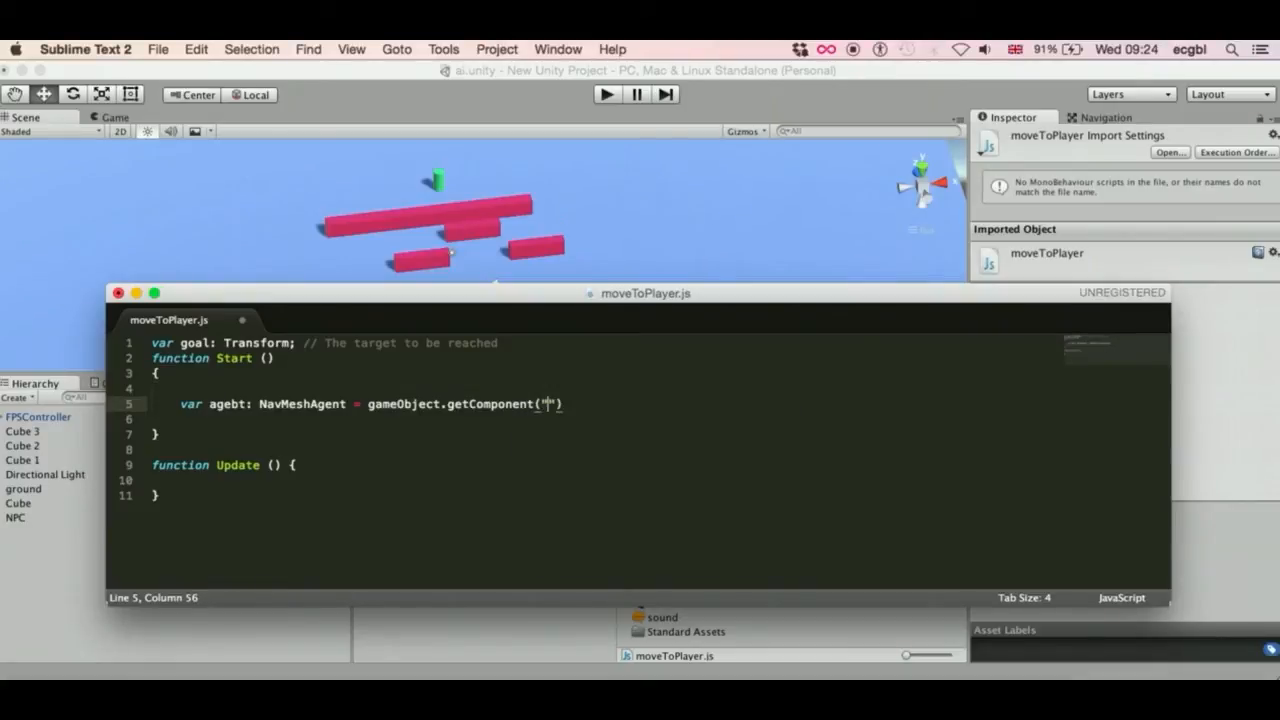
text(Nav)
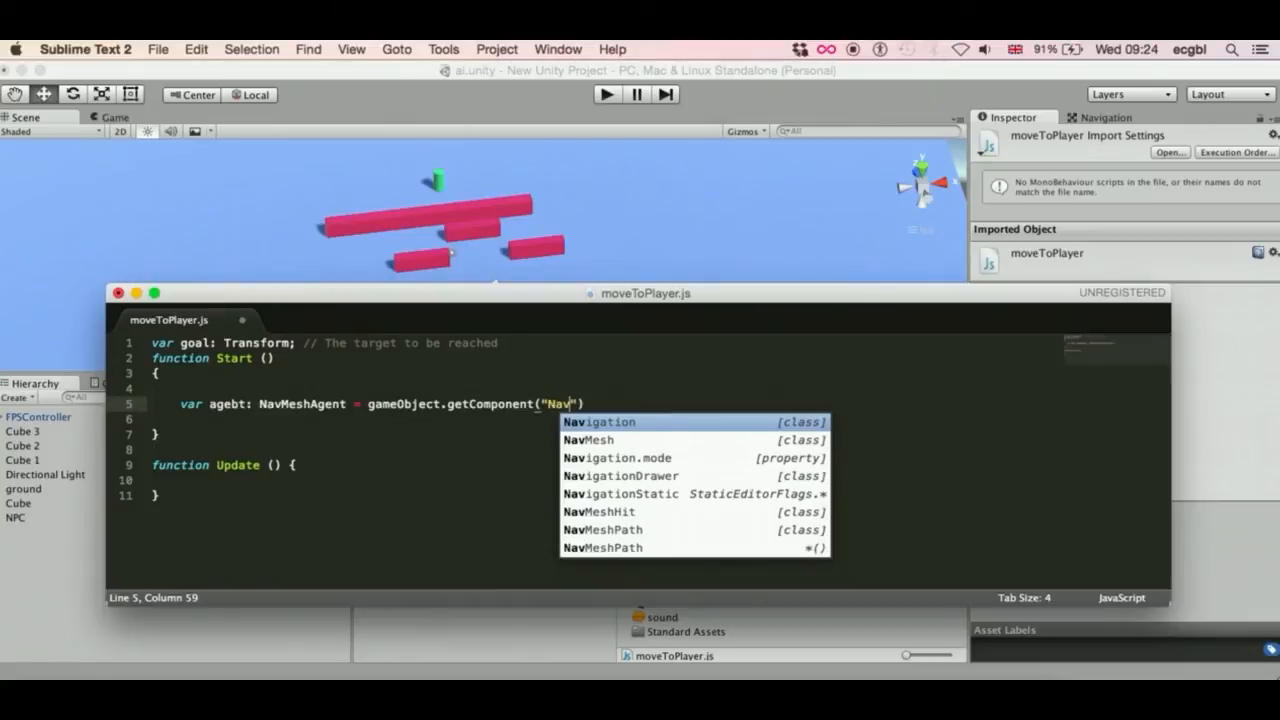
text(MeshAge)
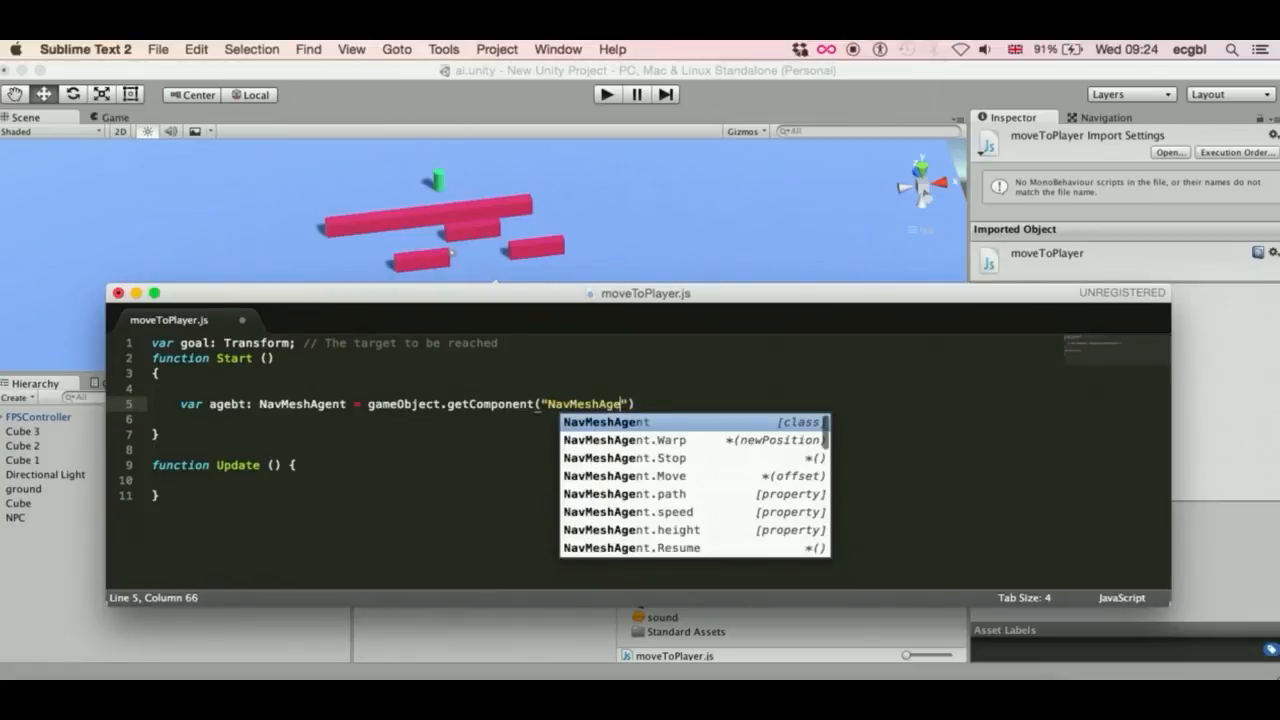
text(nt)
key(Escape)
text())
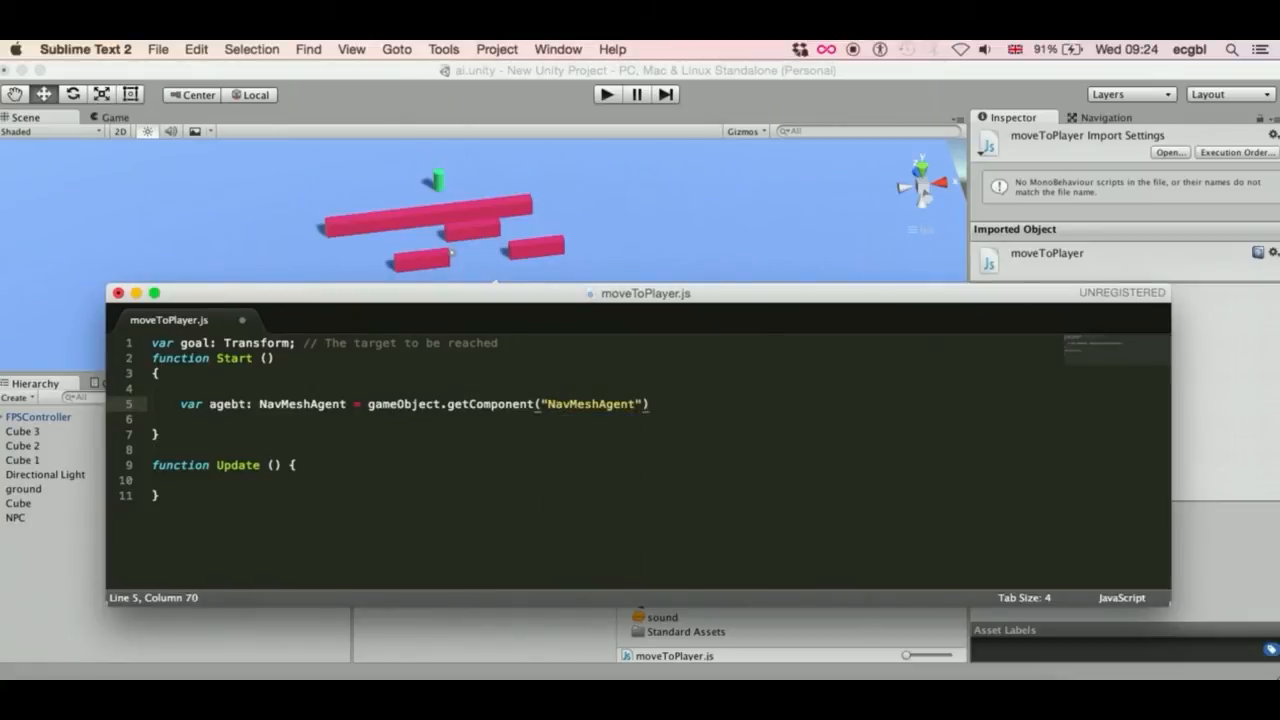
text(;)
- Correct the misspelled variable name in the NavMeshAgent declaration to "agent"
key(super+Left)
key(Right)
key(Right)
key(Right)
key(Right)
key(Right)
key(Right)
key(Right)
key(shift+Right)
text(n)
- Append the comment "//we access the Component "NavMesh" on this object" to the agent declaration
key(super+Right)
text(//we access the Compomen)
key(BackSpace)
key(BackSpace)
key(BackSpace)
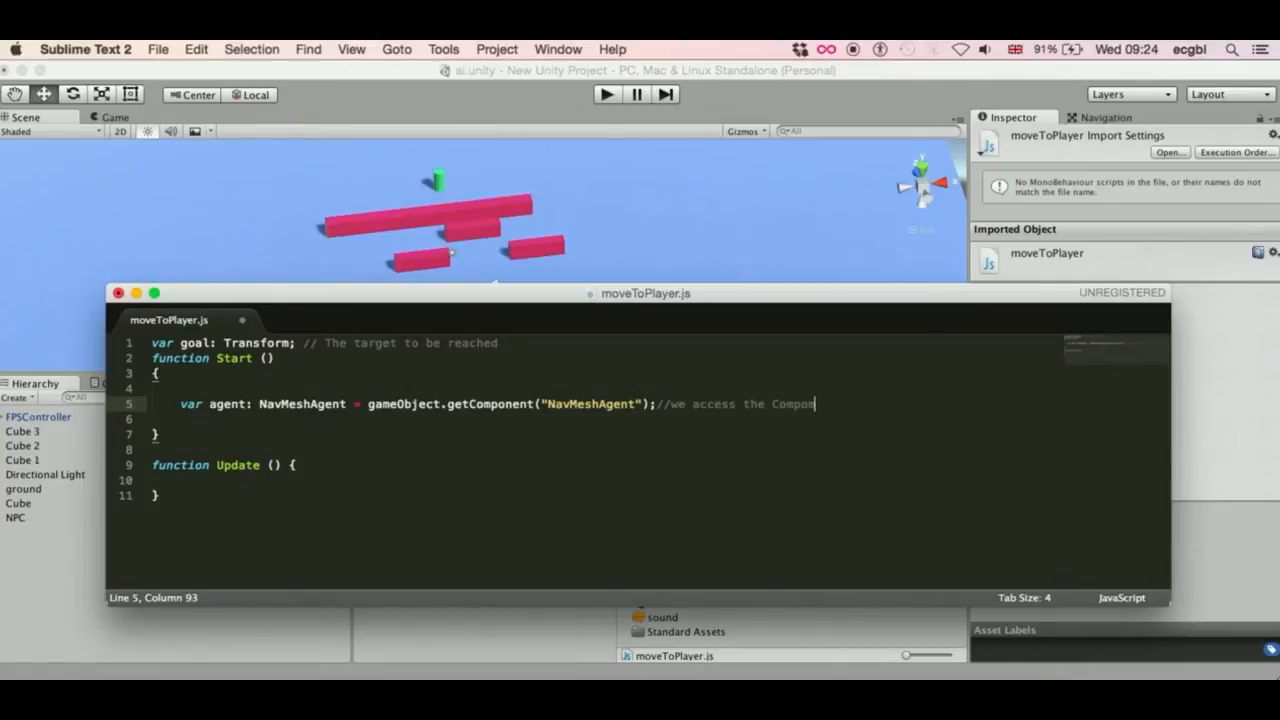
text(nent ""NavMesh" on this object)
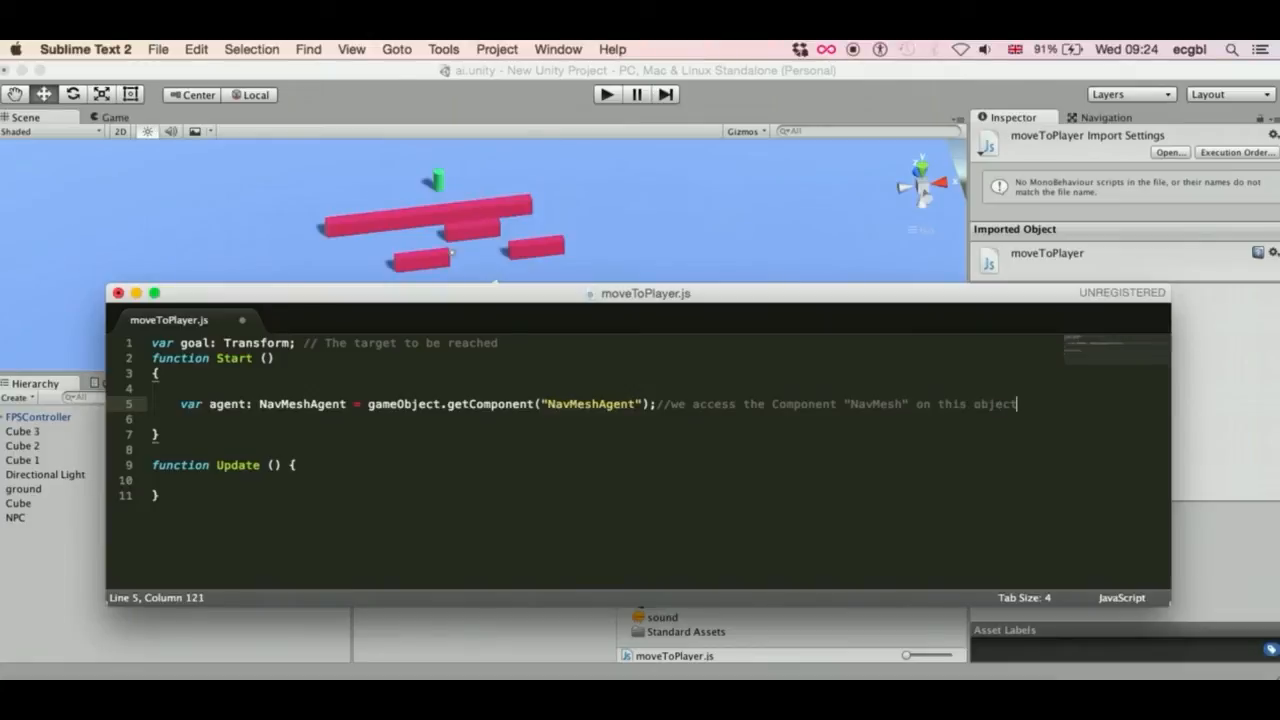
- Add the line "agent.destination = goal.position;" below the agent declaration in the Start function
key(Return)
text(agent.)
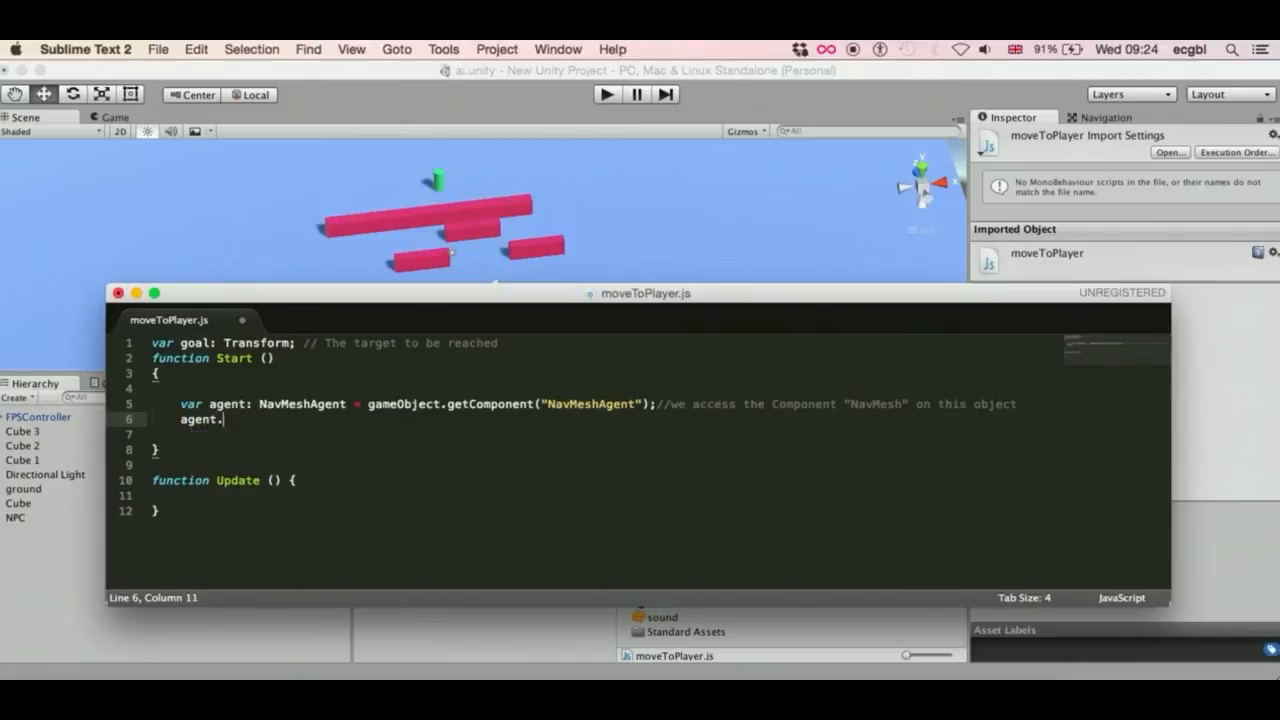
text(destination)
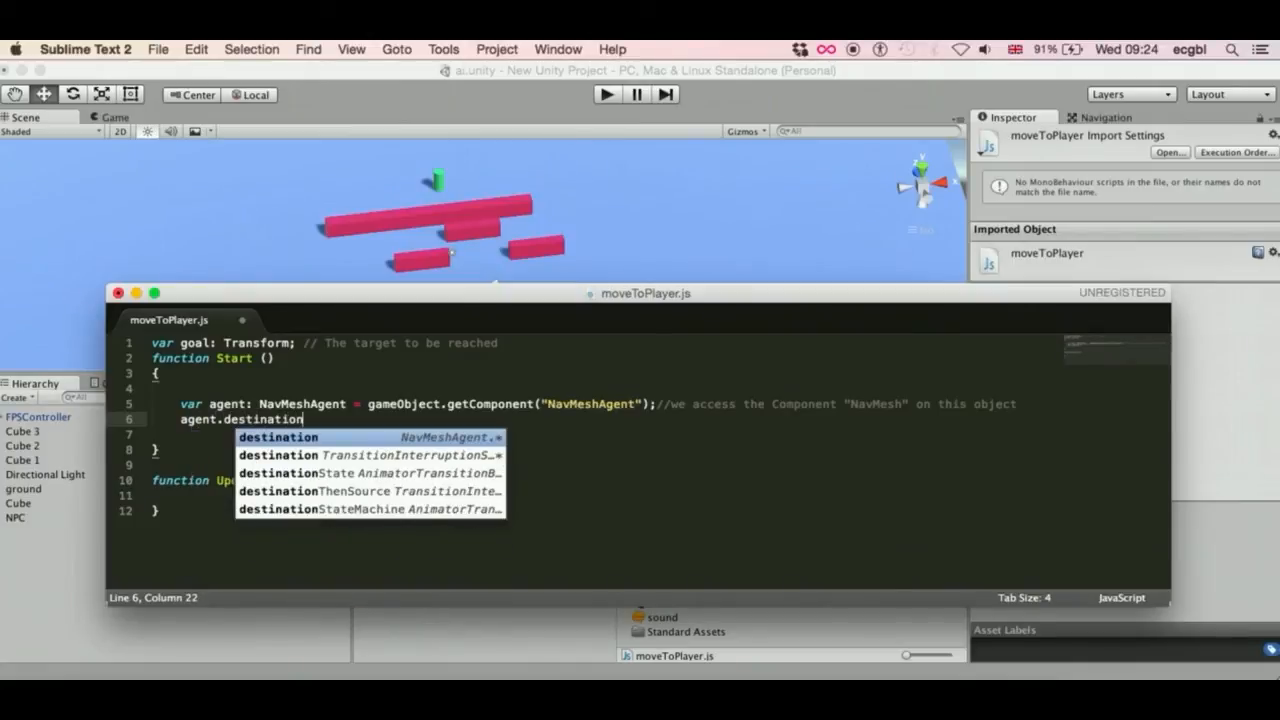
text( = goa)
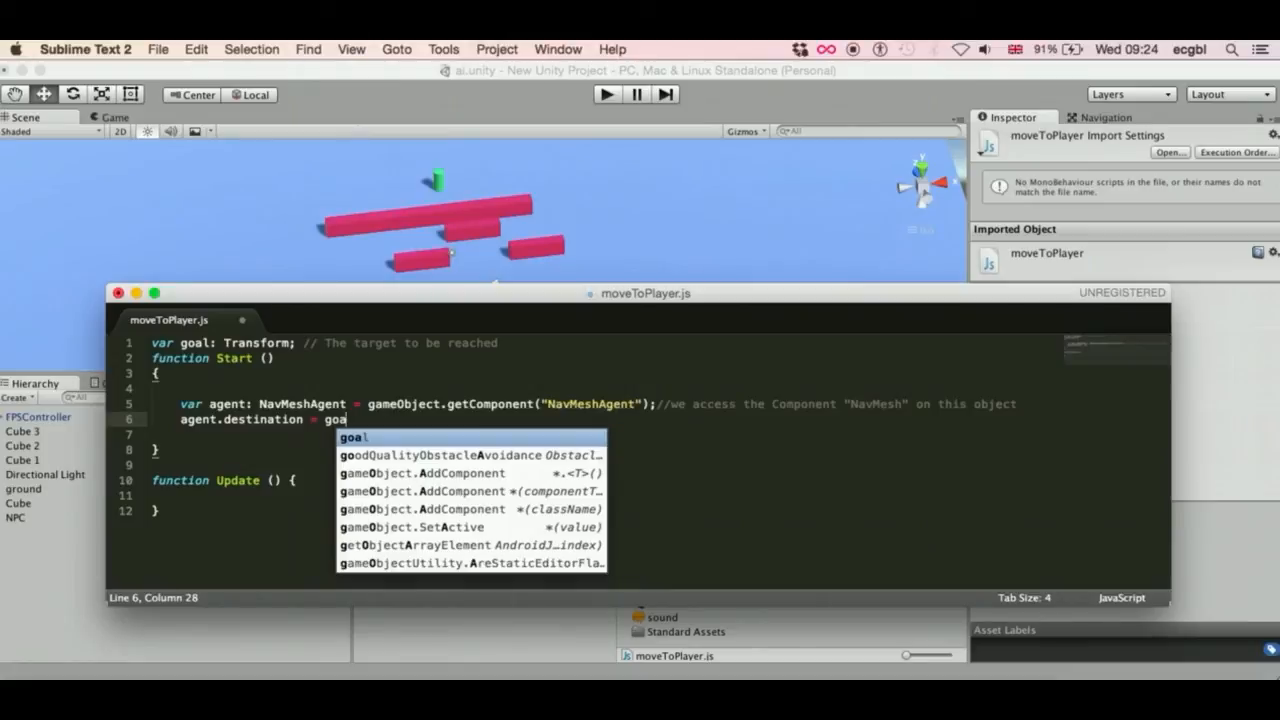
text(l.positio)
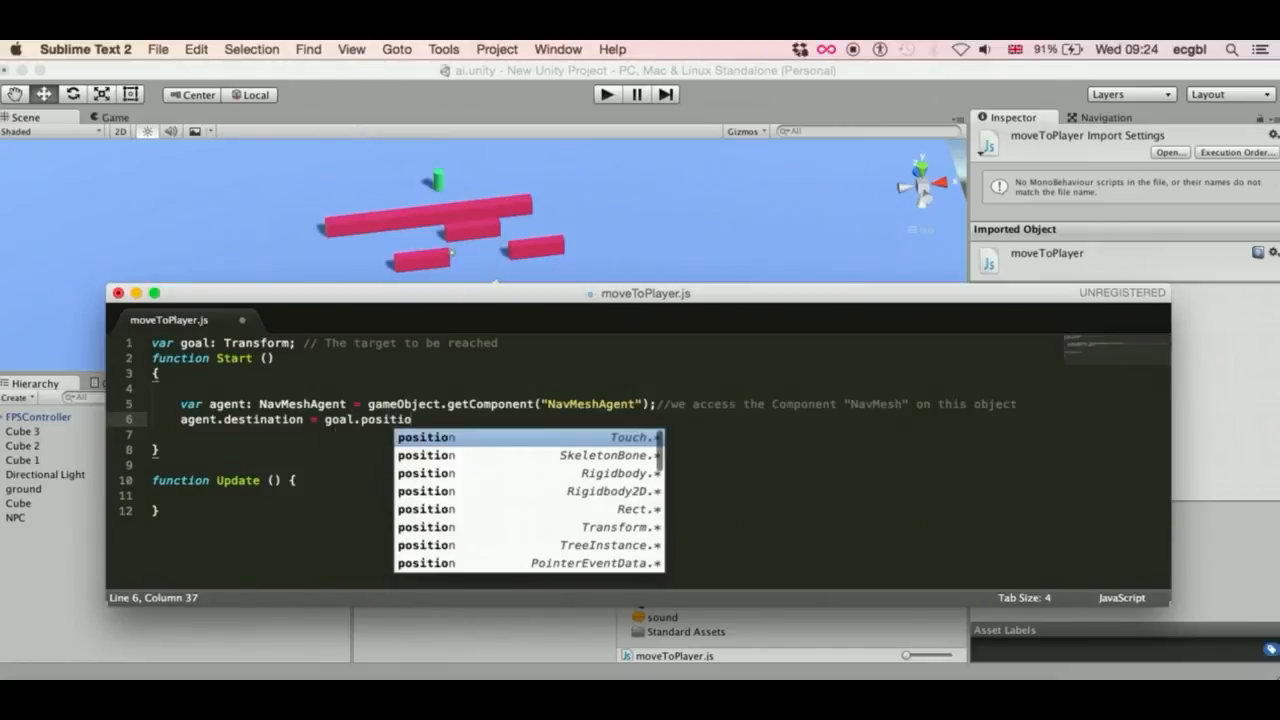
text(n;)
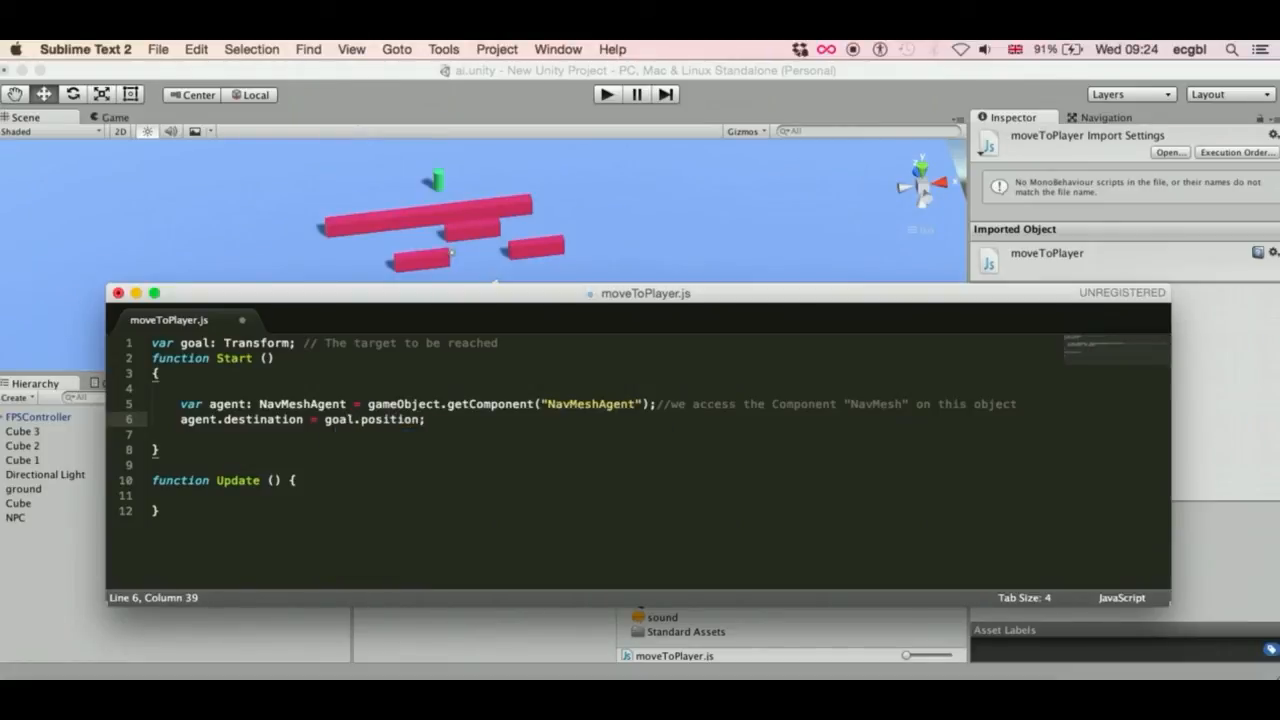
- Append the comment "//teh destination for this agent is the position of the goal set above" to the destination line and save the script
text(//teh destination for this ag)
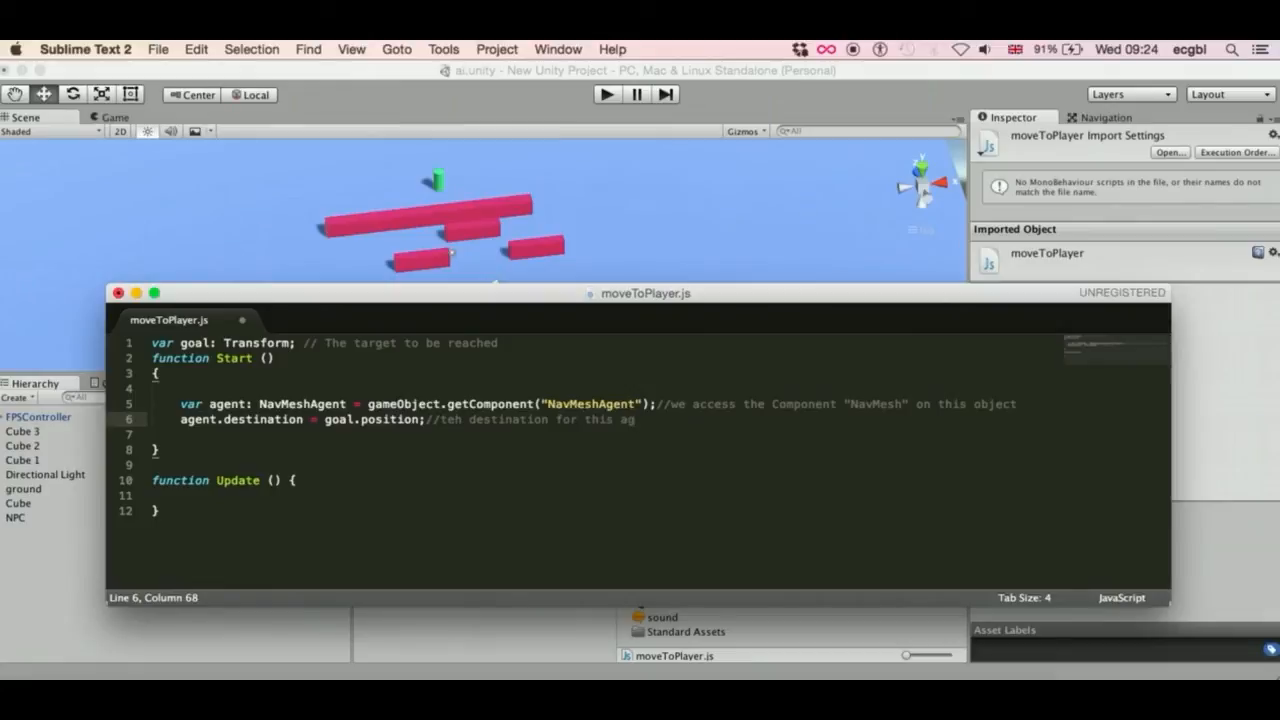
text(ent is the position)
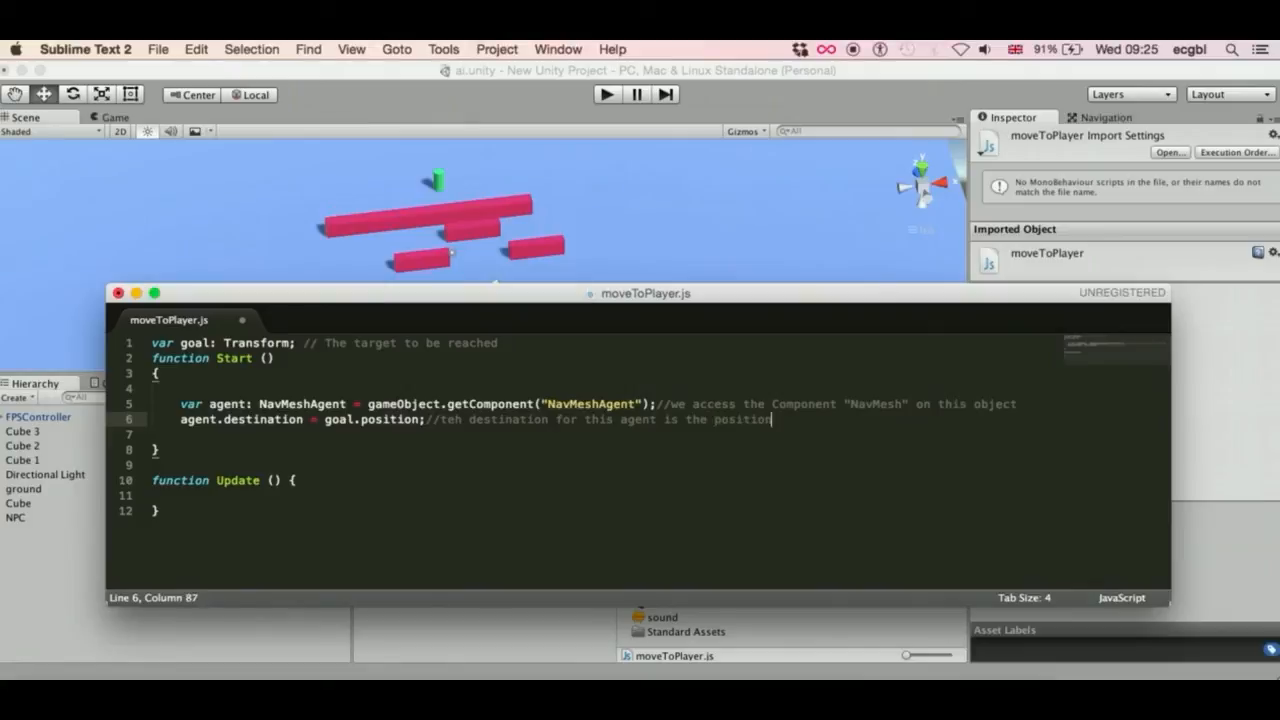
text( of teh goal set above)
key(alt+Left)
key(alt+Left)
key(alt+Left)
key(alt+Left)
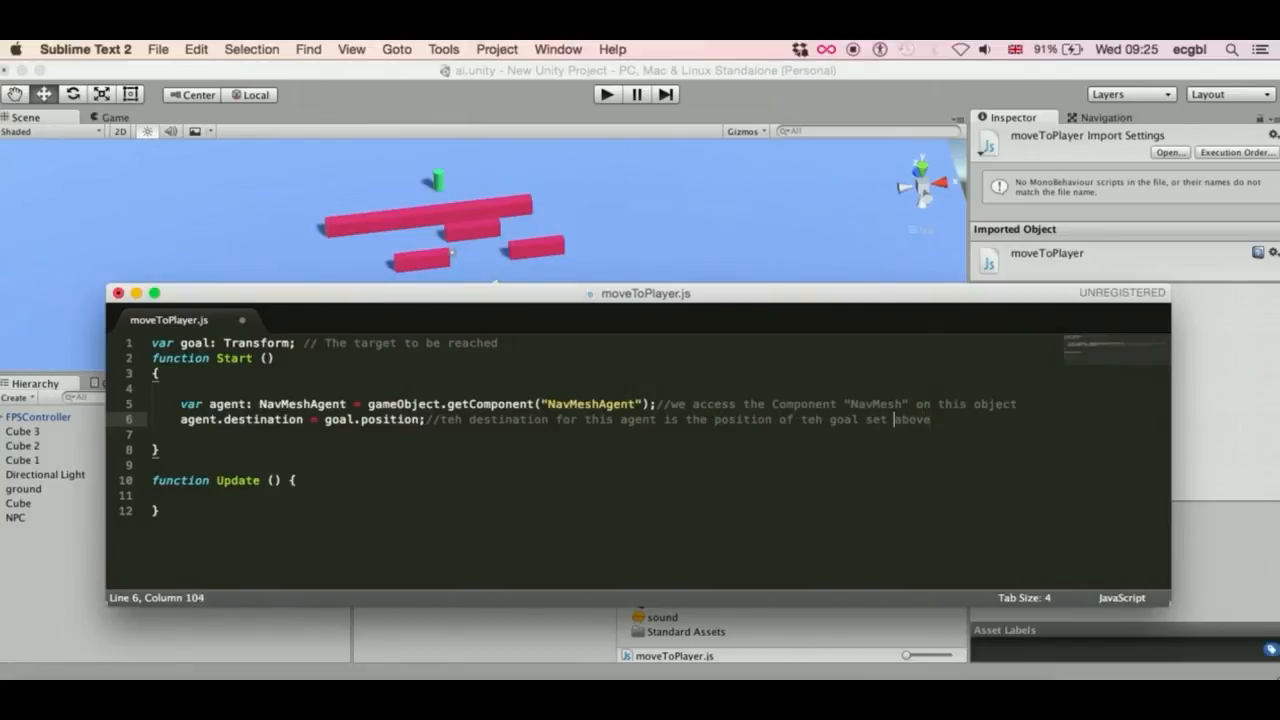
key(super+d)
text(the)
click(181, 419)
key(super+s)
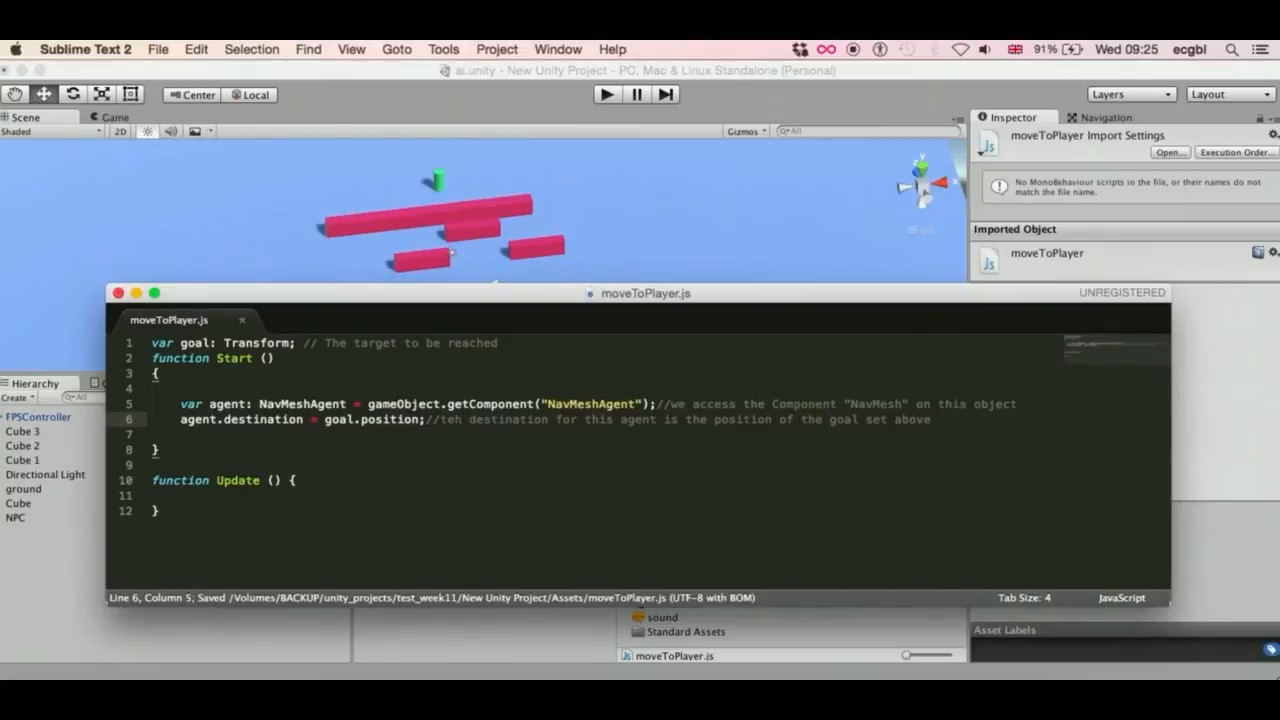
- Switch to Unity and attach the moveToPlayer script to the NPC object
key(super+Tab)
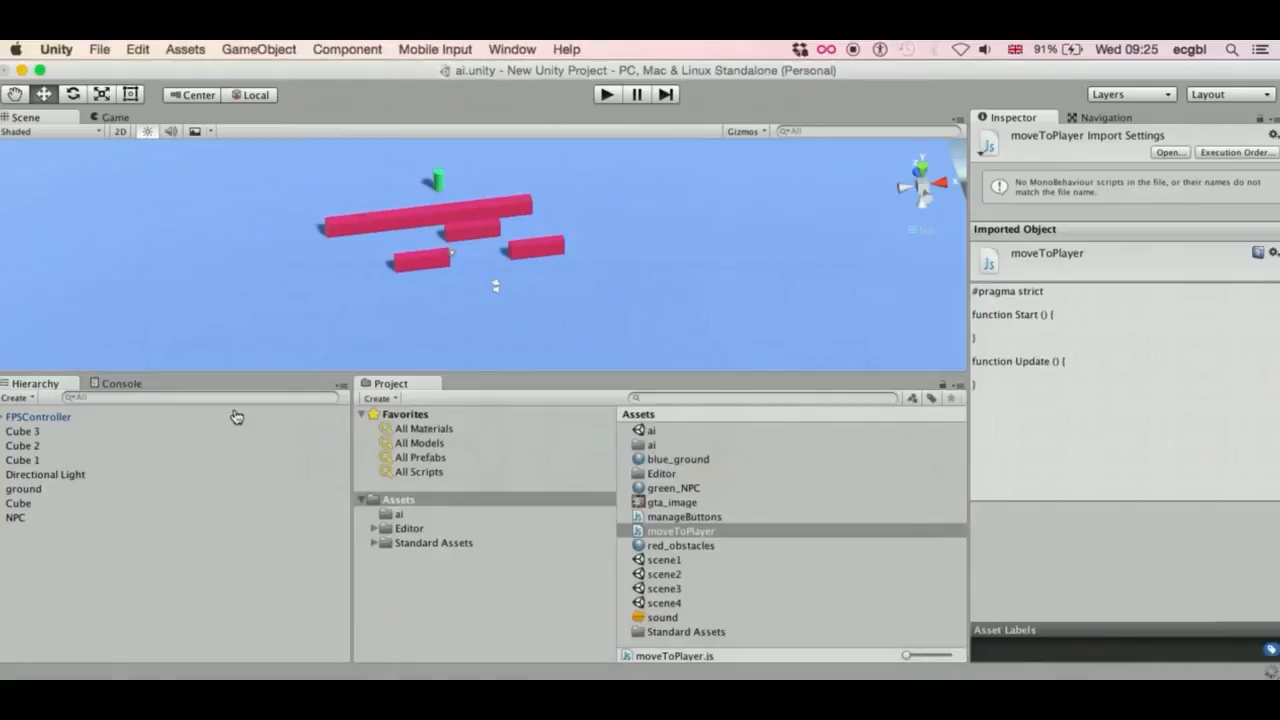
click(127, 386)
click(45, 386)
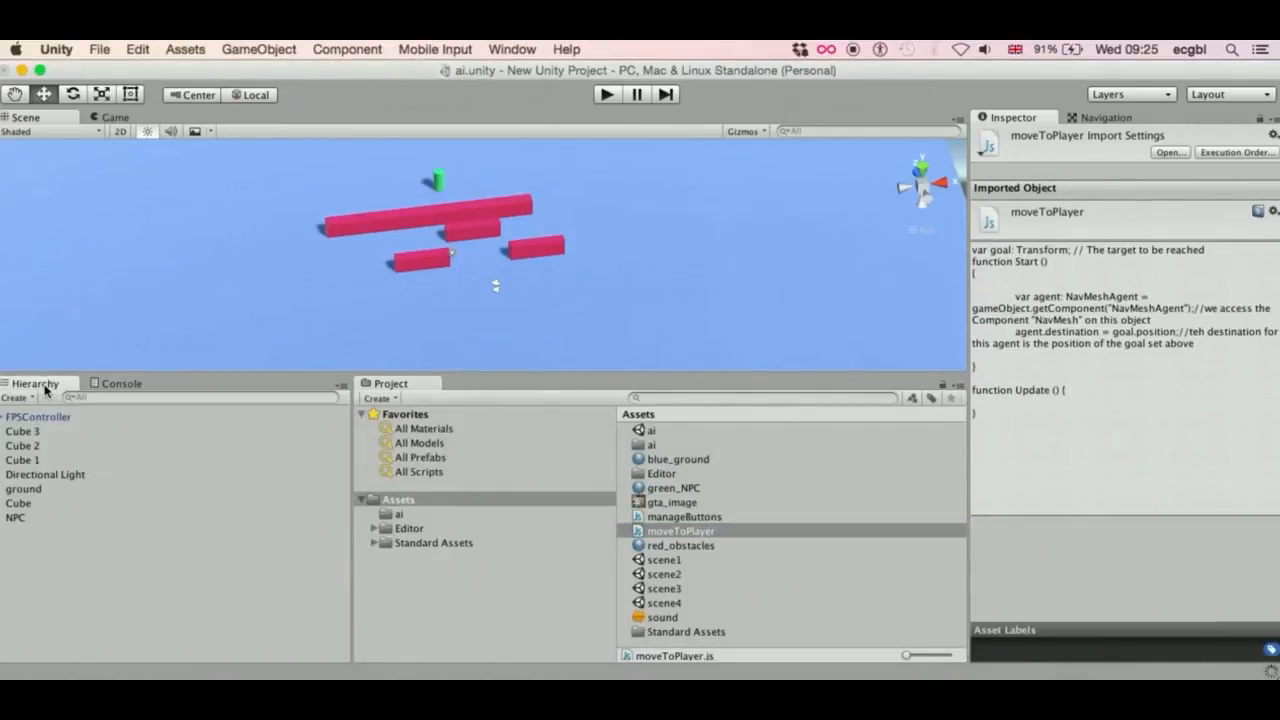
click(684, 538)
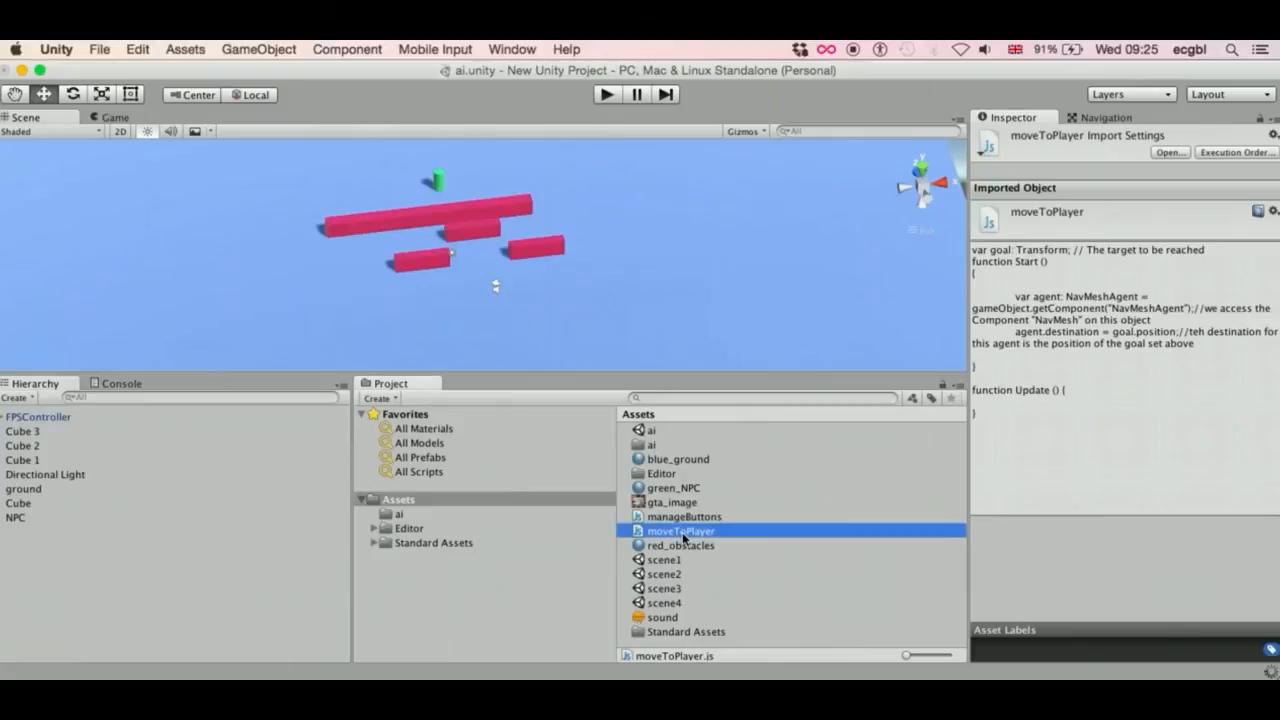
click(651, 537)
drag(682, 531, 26, 519)
- Assign FPSController as the Goal of the NPC's Move To Player script
click(22, 519)
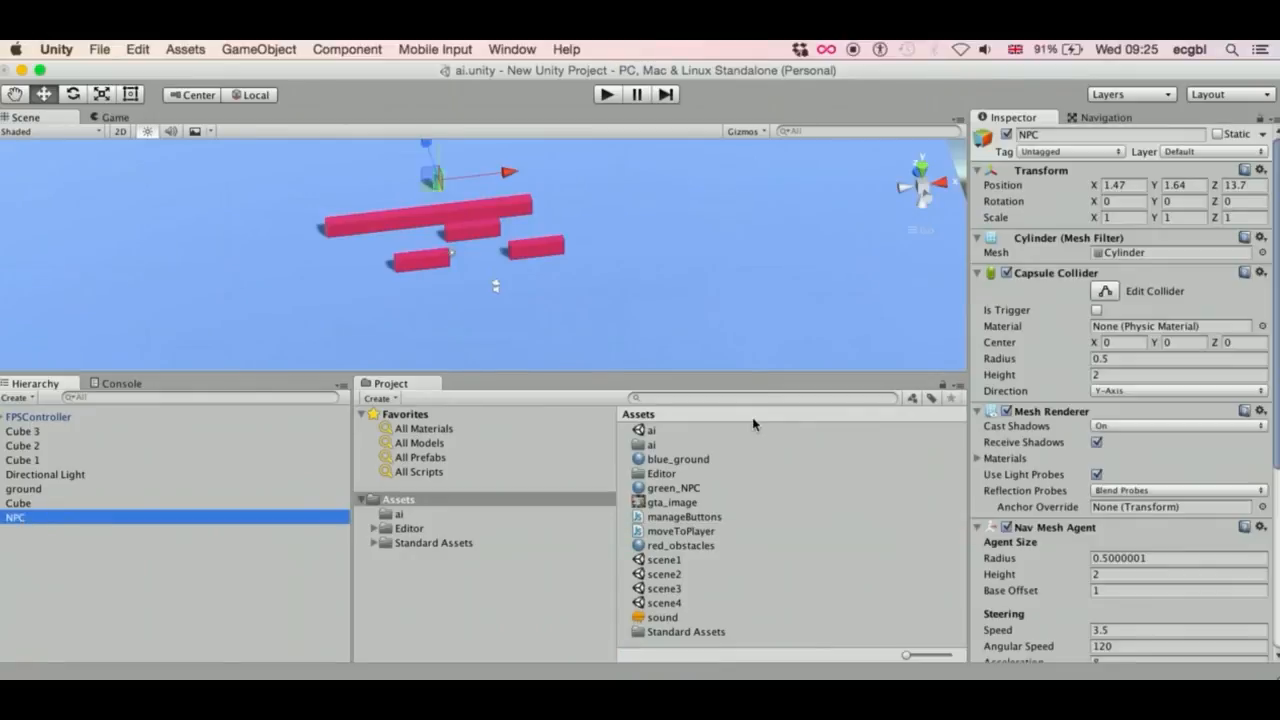
scroll(1104, 460, down, 5)
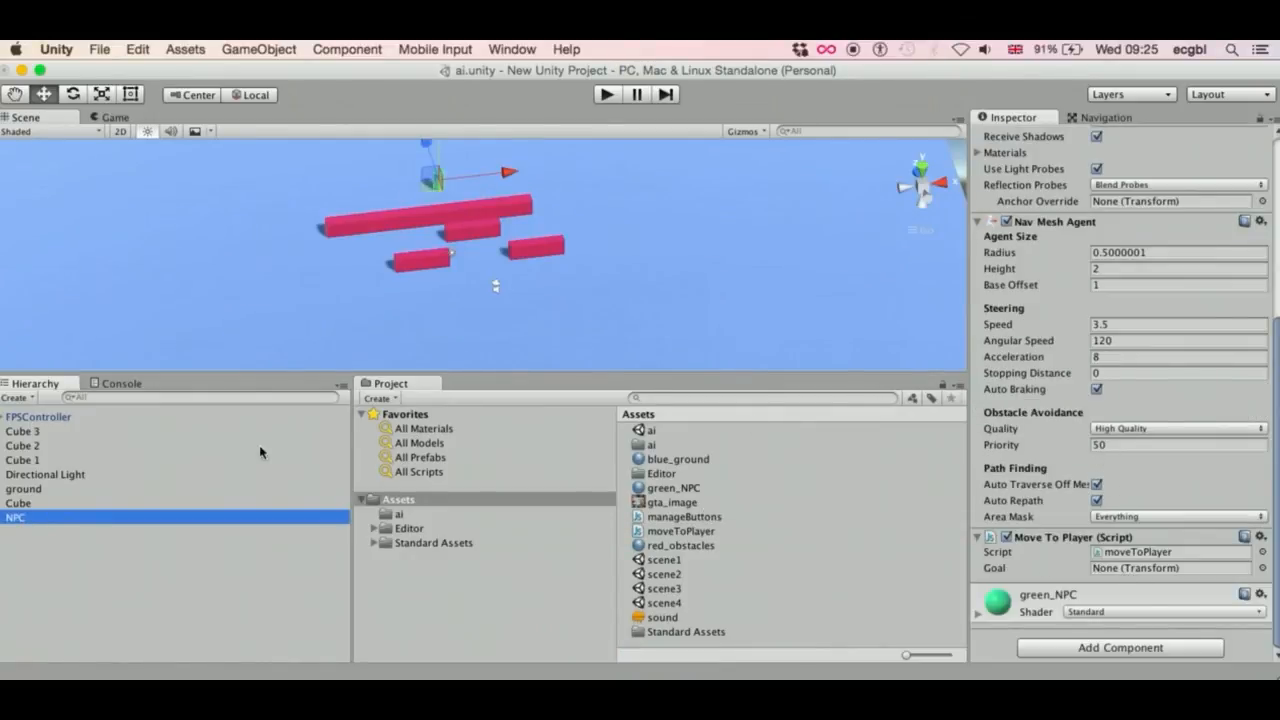
click(45, 418)
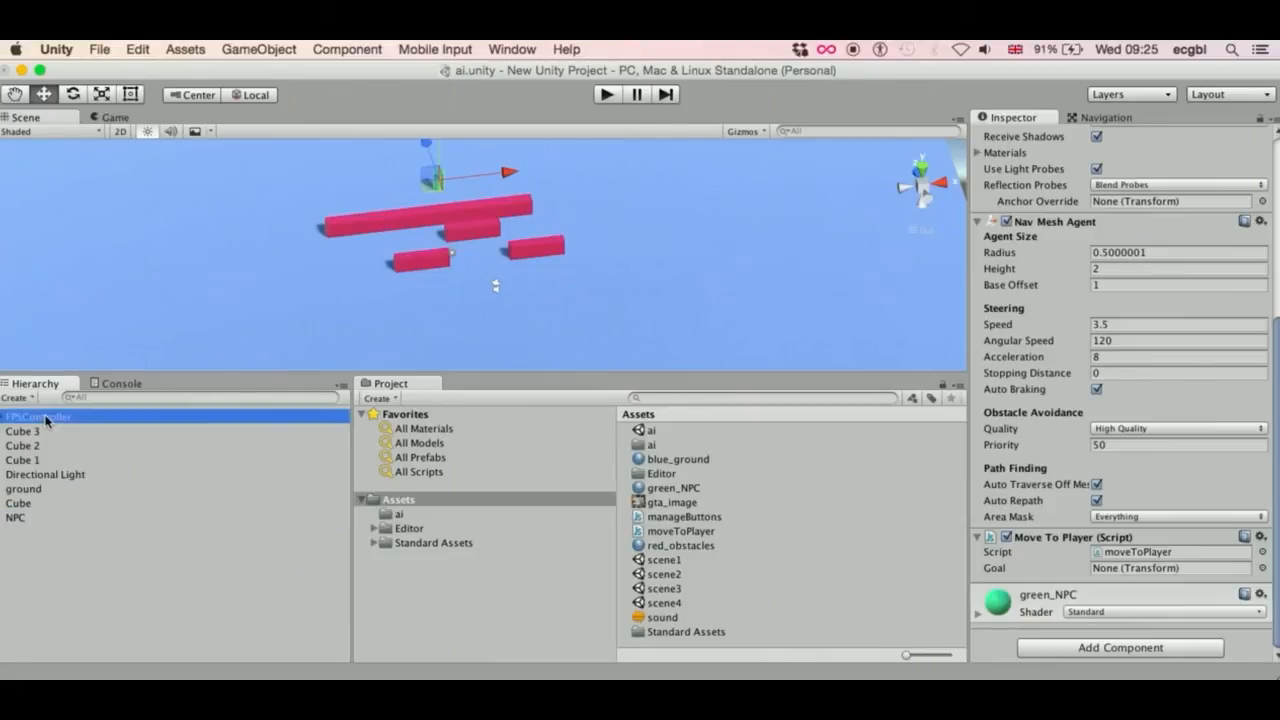
drag(45, 420, 1129, 573)
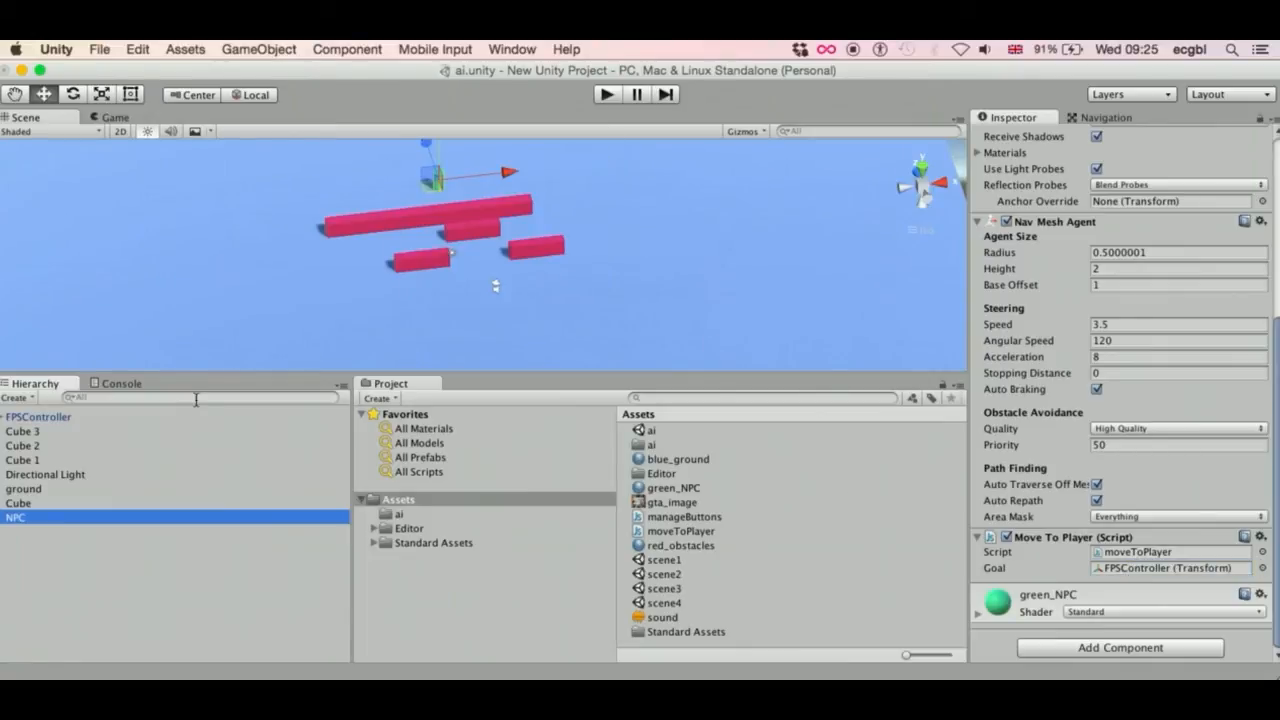
- Focus on the FPSController, adjust its height to about Y 1.64, and run the scene in play mode
double_click(53, 421)
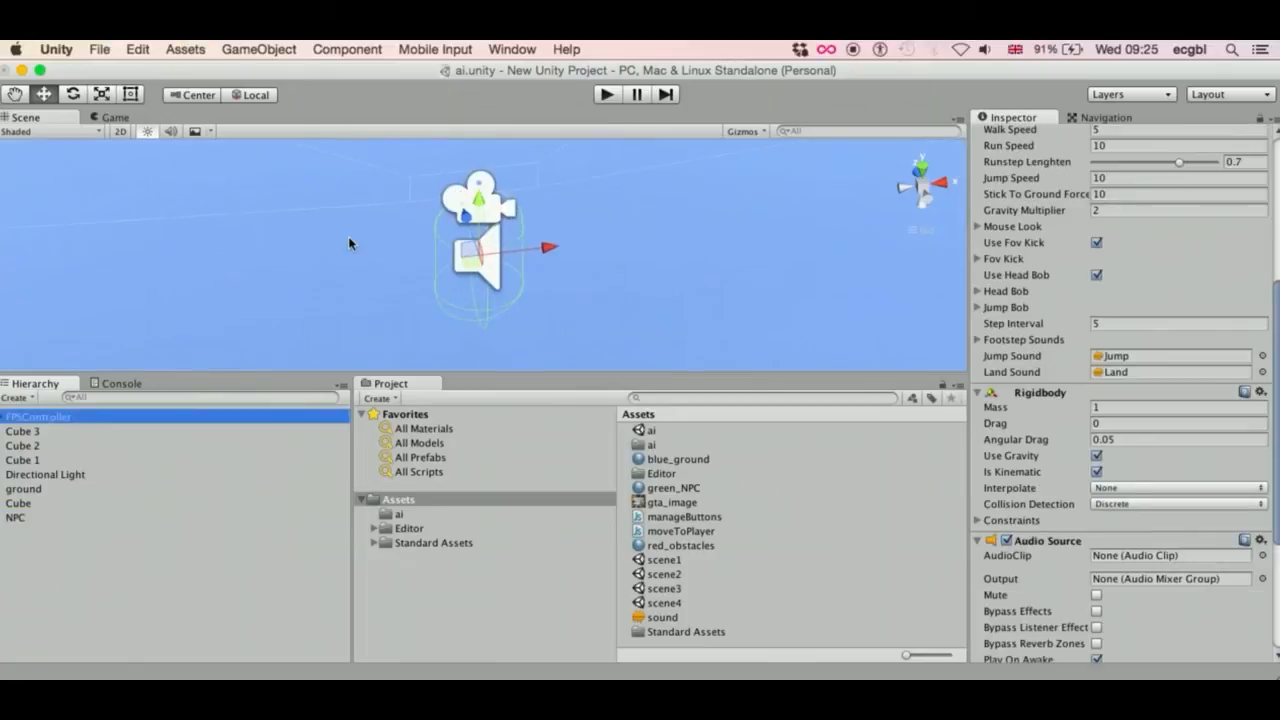
click(479, 199)
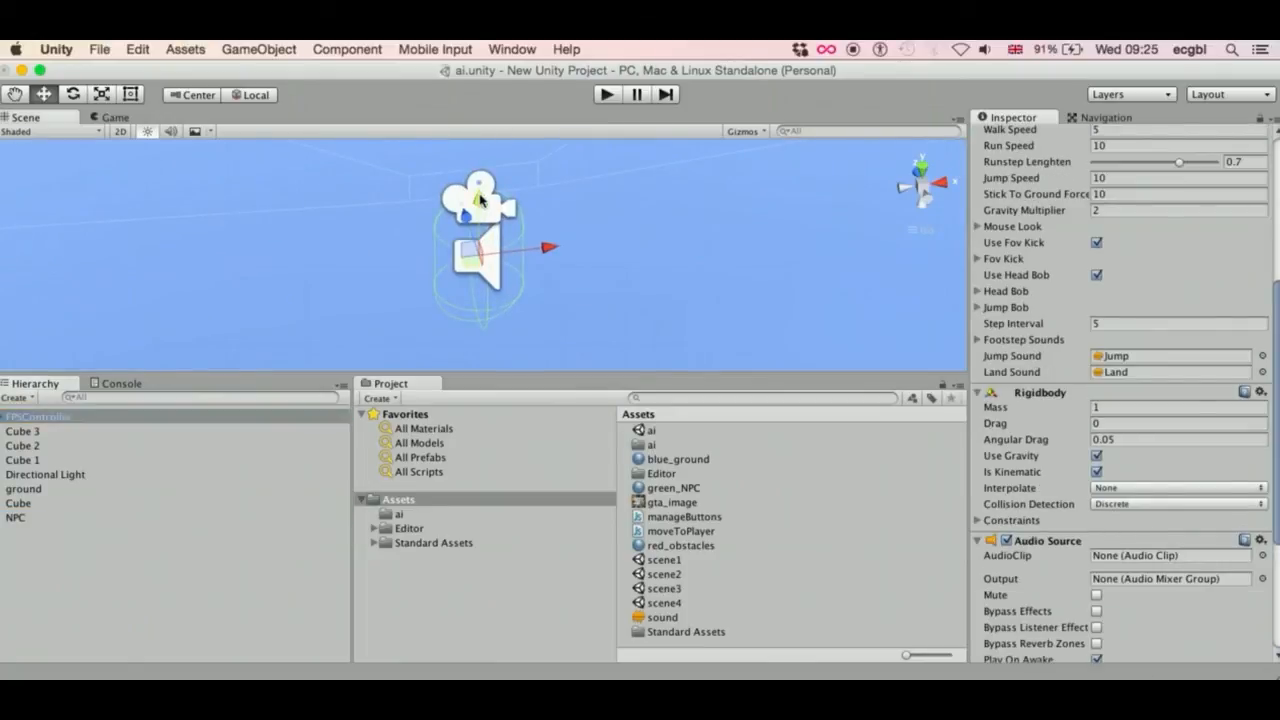
drag(479, 199, 480, 230)
scroll(1058, 198, up, 6)
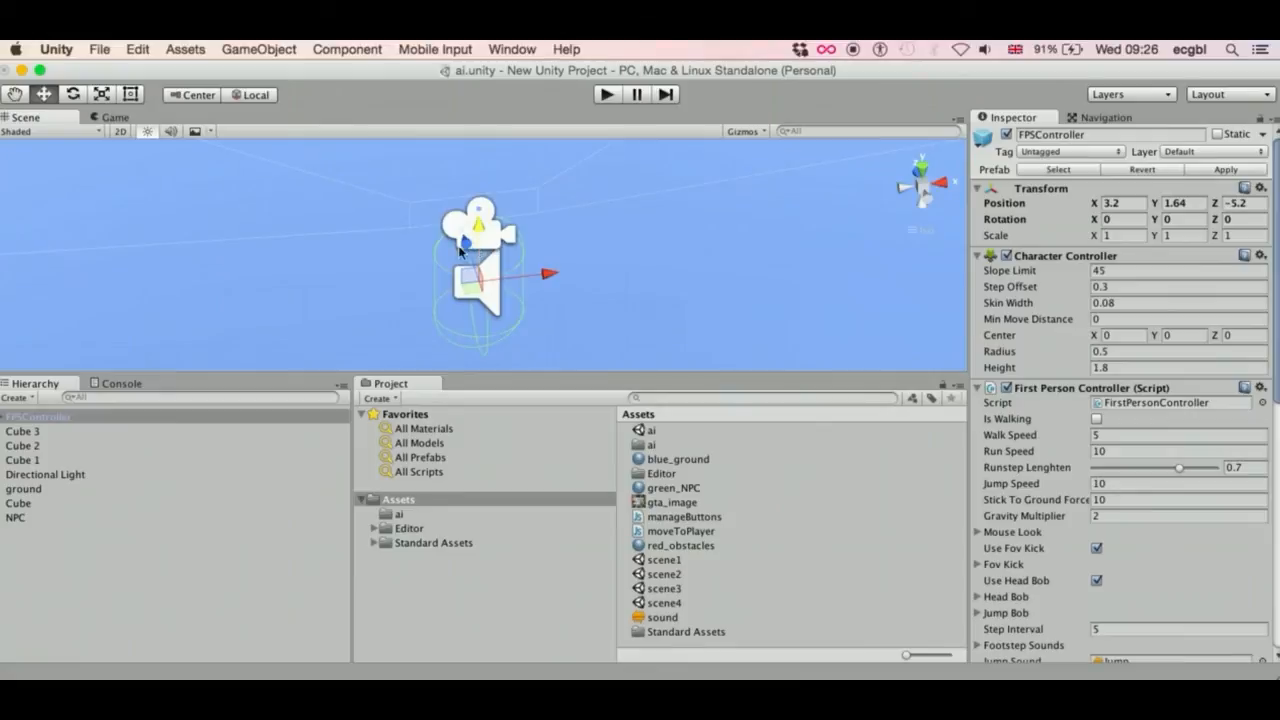
alt+drag(479, 227, 479, 201)
click(607, 94)
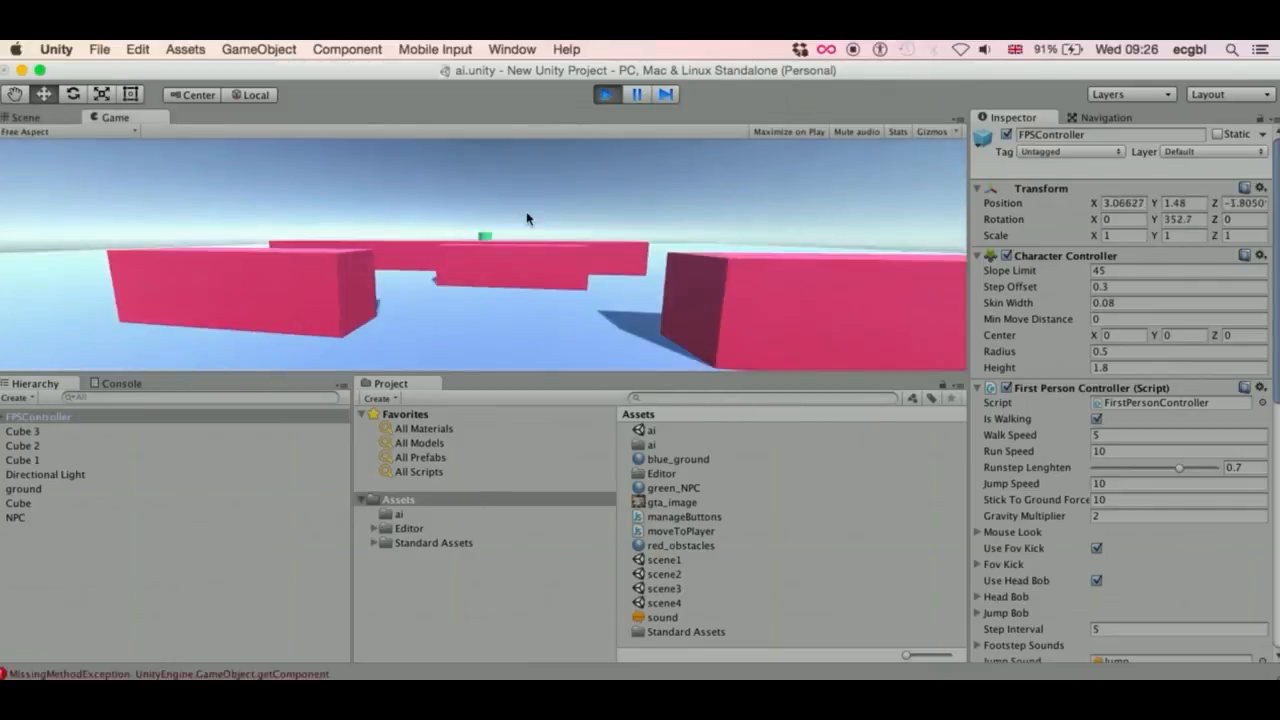
- Walk the player forward between the walls to test the NPC's movement, and stop play mode
key(w)
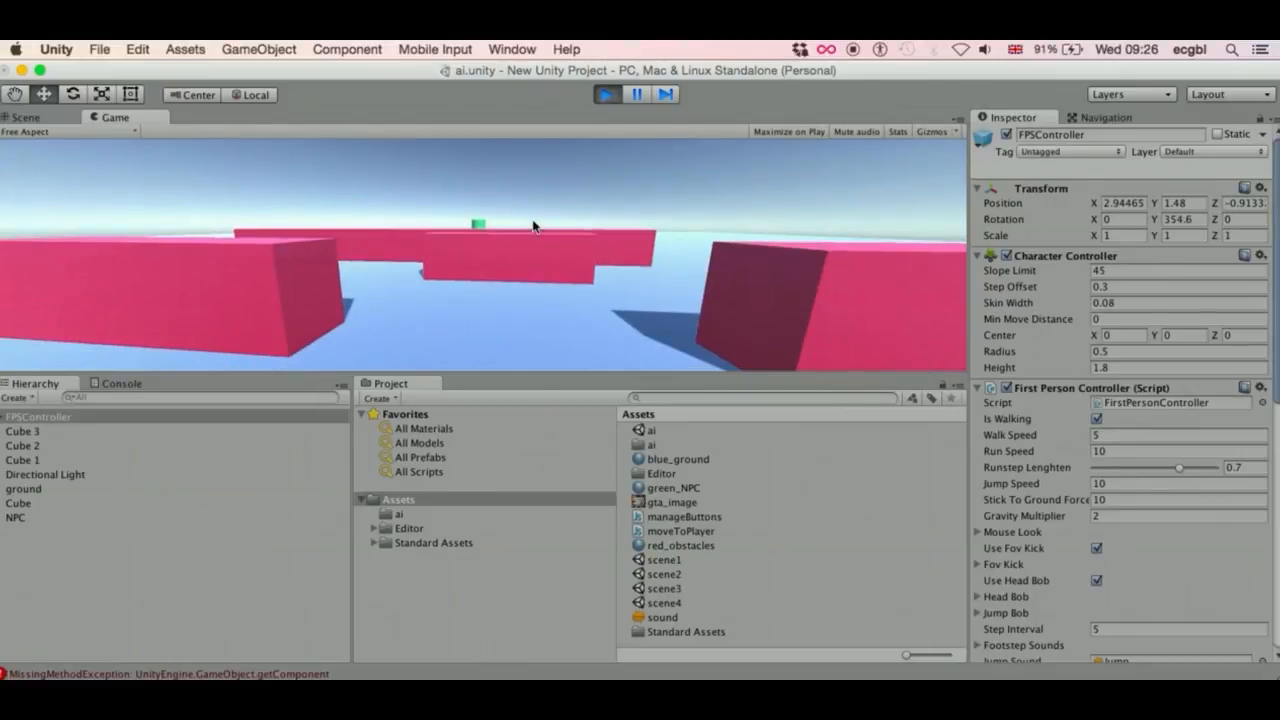
key(w)
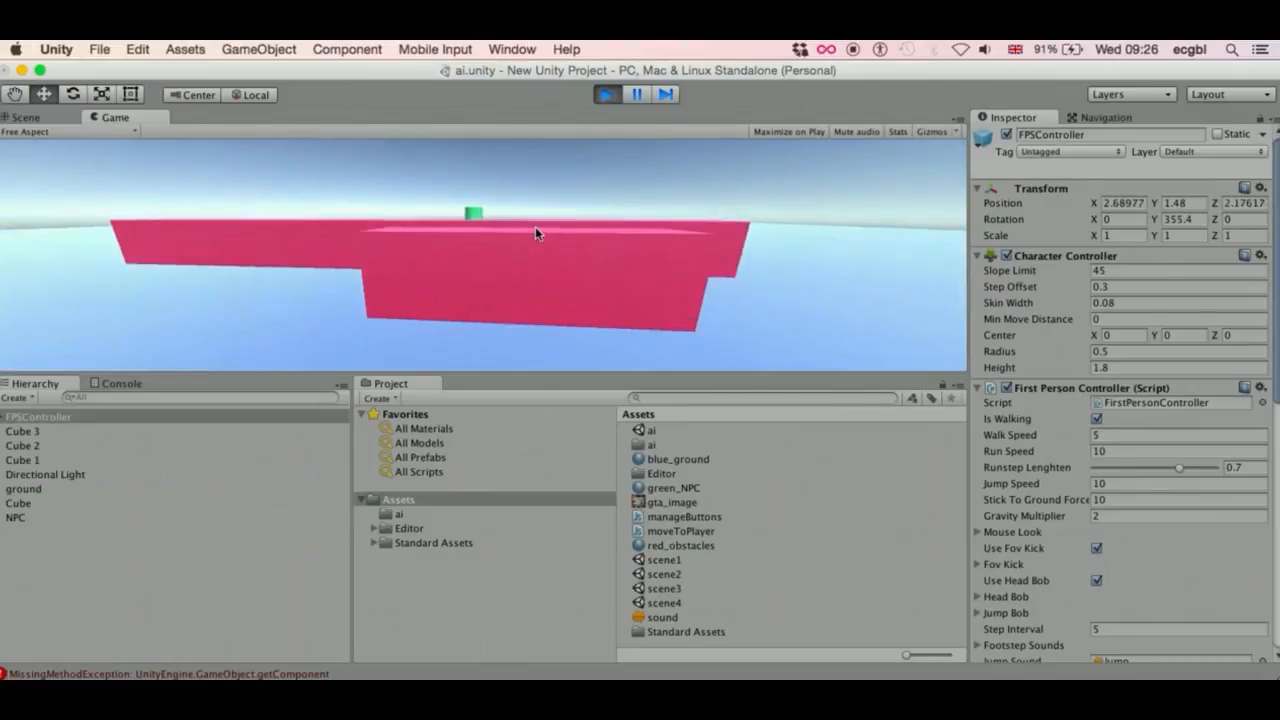
key(super+p)
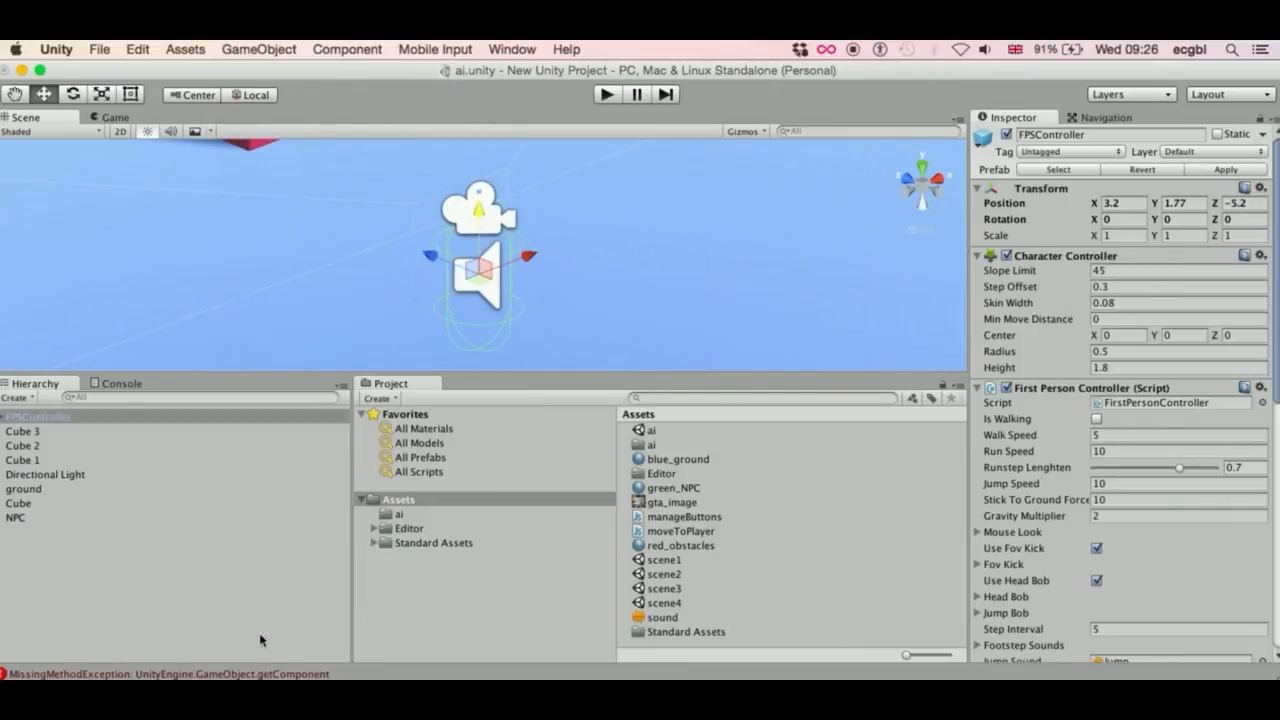
- Open the getComponent MissingMethodException error from the console and switch to the moveToPlayer script in Sublime Text
click(238, 674)
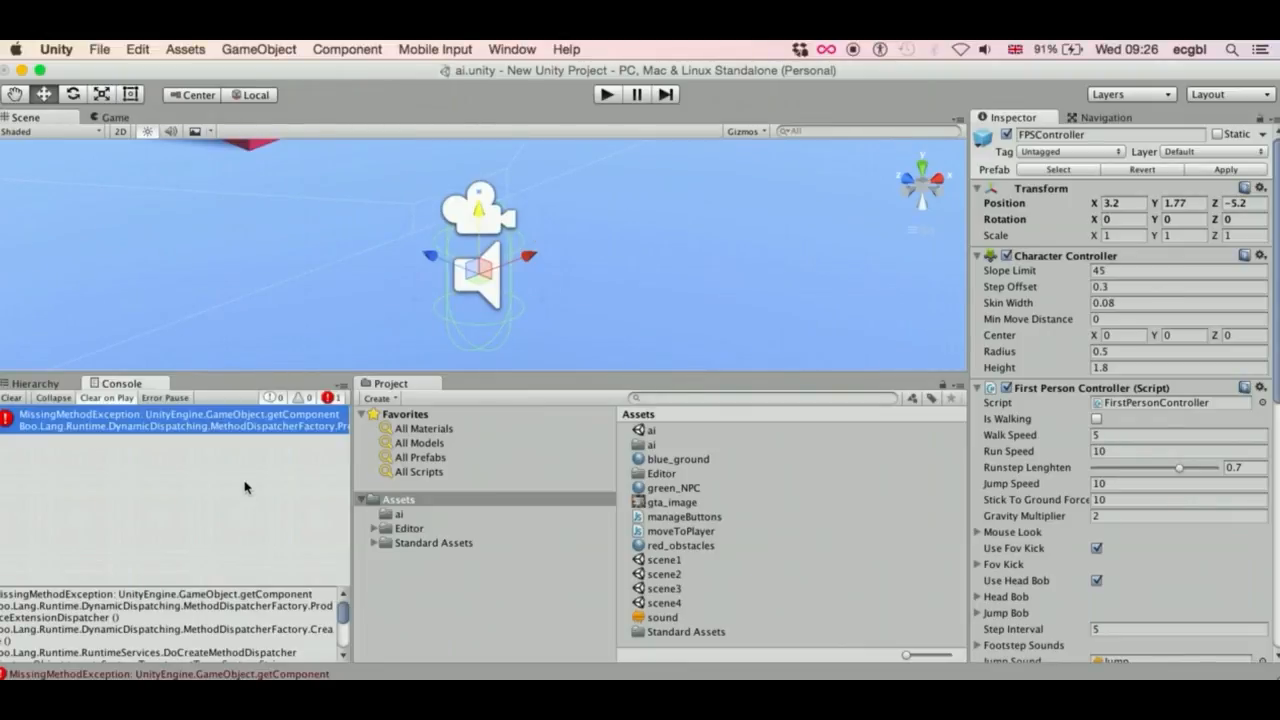
double_click(238, 420)
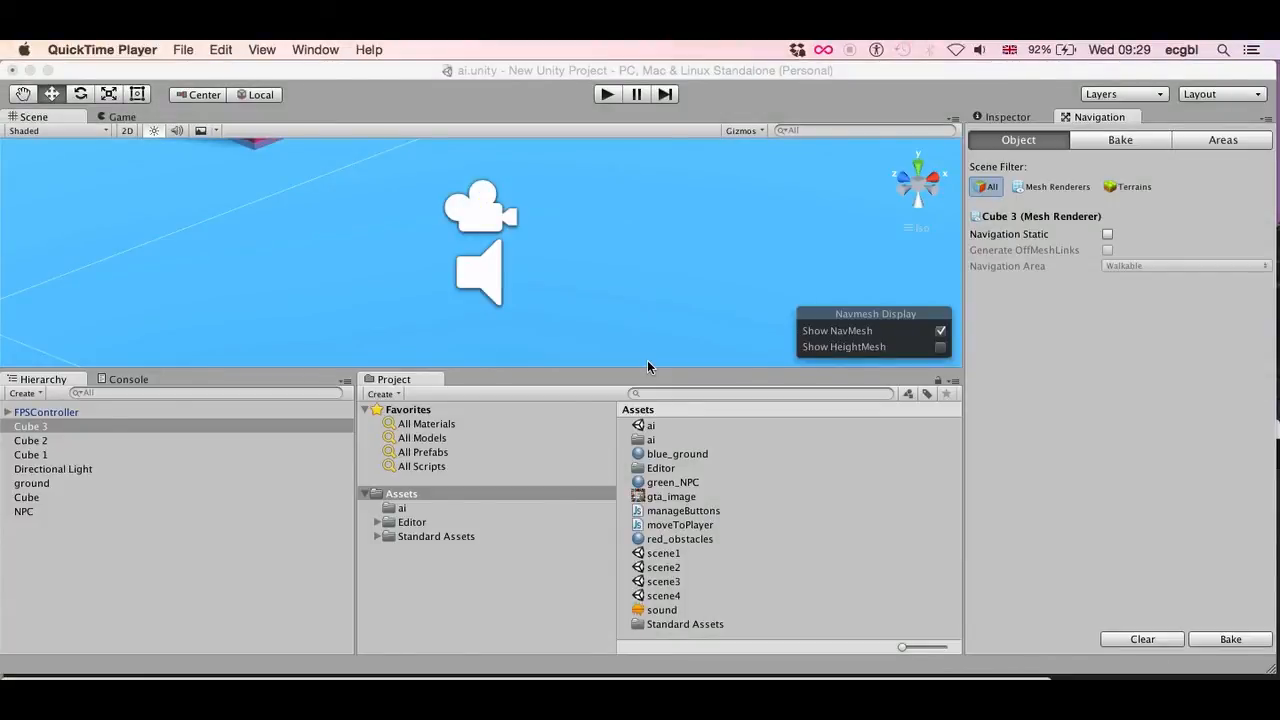
key(super+Tab)
key(super+Tab)
key(super+Tab)
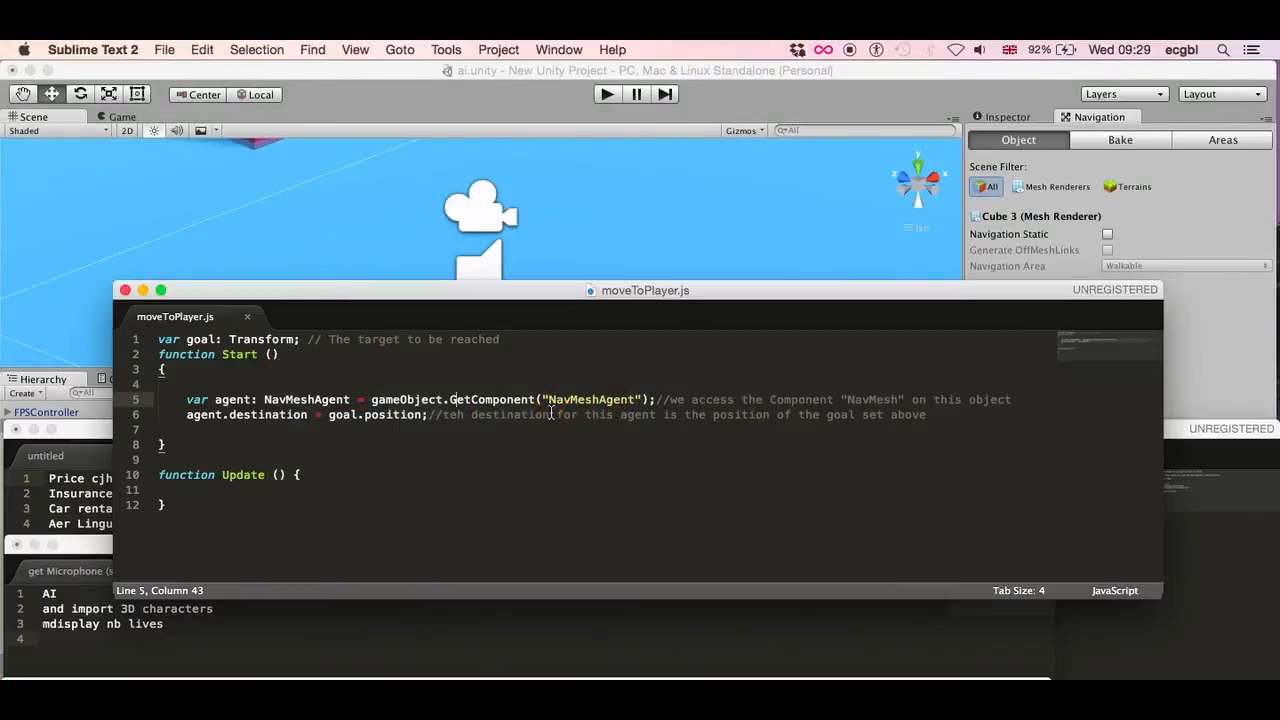
- Write GetComponent with a capital G on line 5 of moveToPlayer.js and save the script
drag(457, 399, 449, 399)
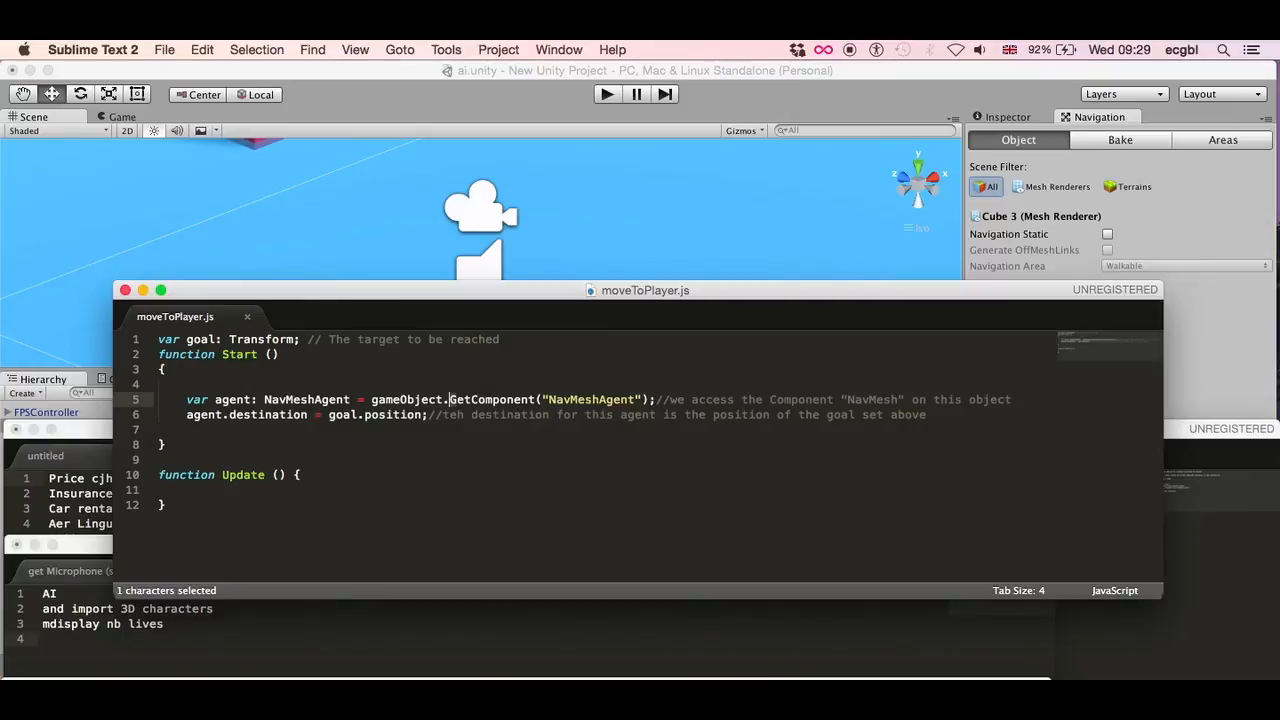
text(g)
key(shift+Left)
text(G)
key(super+s)
- Switch to Unity and mark Cube 3, Cube 2, Cube 1, ground and Cube together as Navigation Static
key(super+Tab)
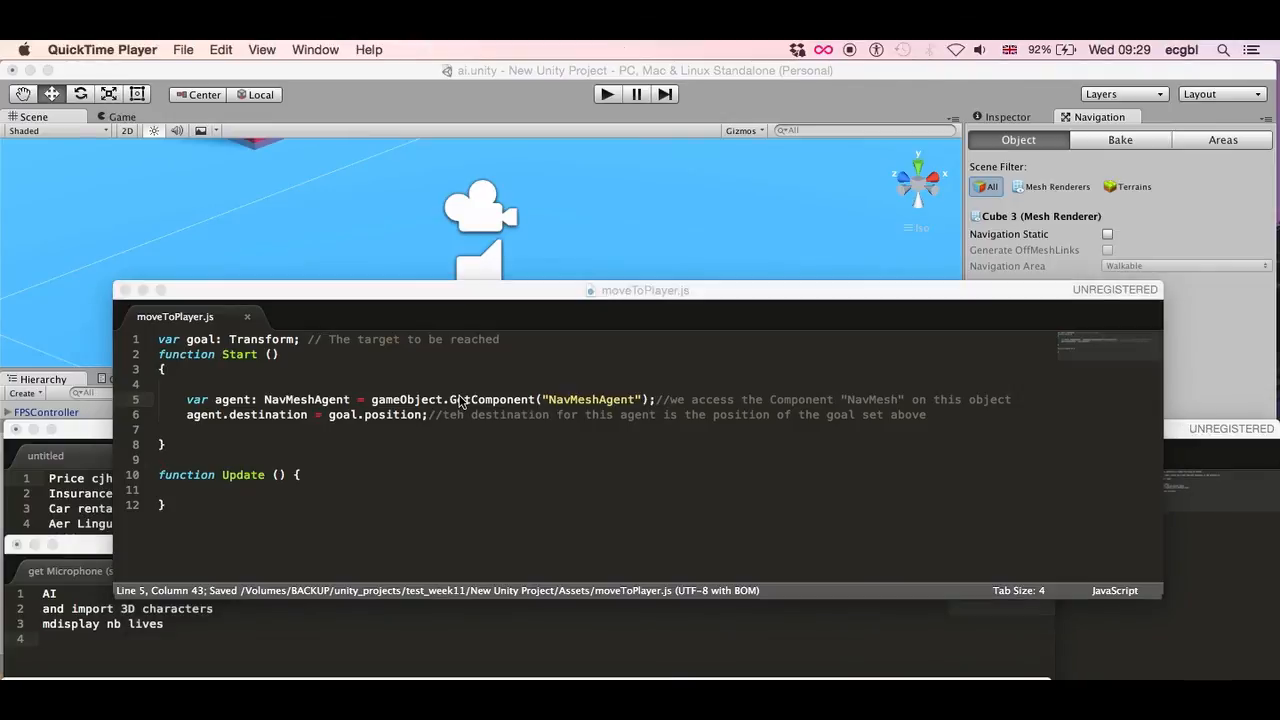
key(super+Tab)
key(super+Tab)
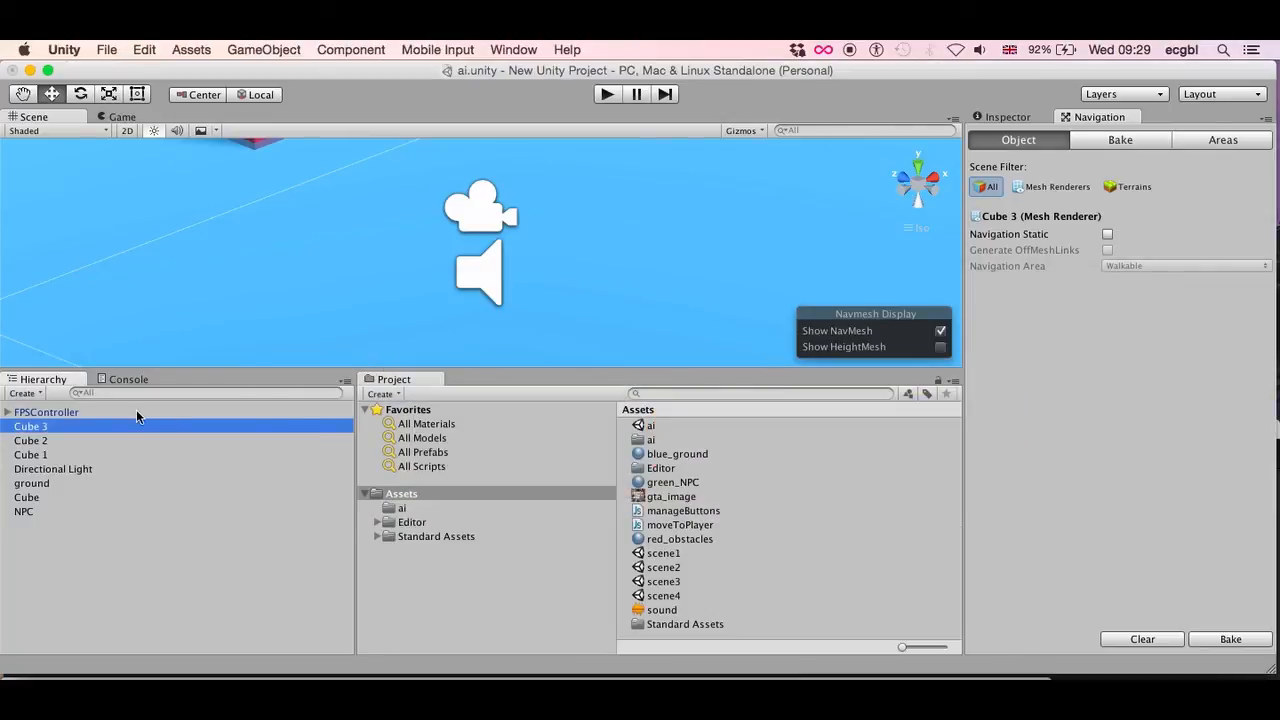
shift+click(37, 457)
super+click(40, 484)
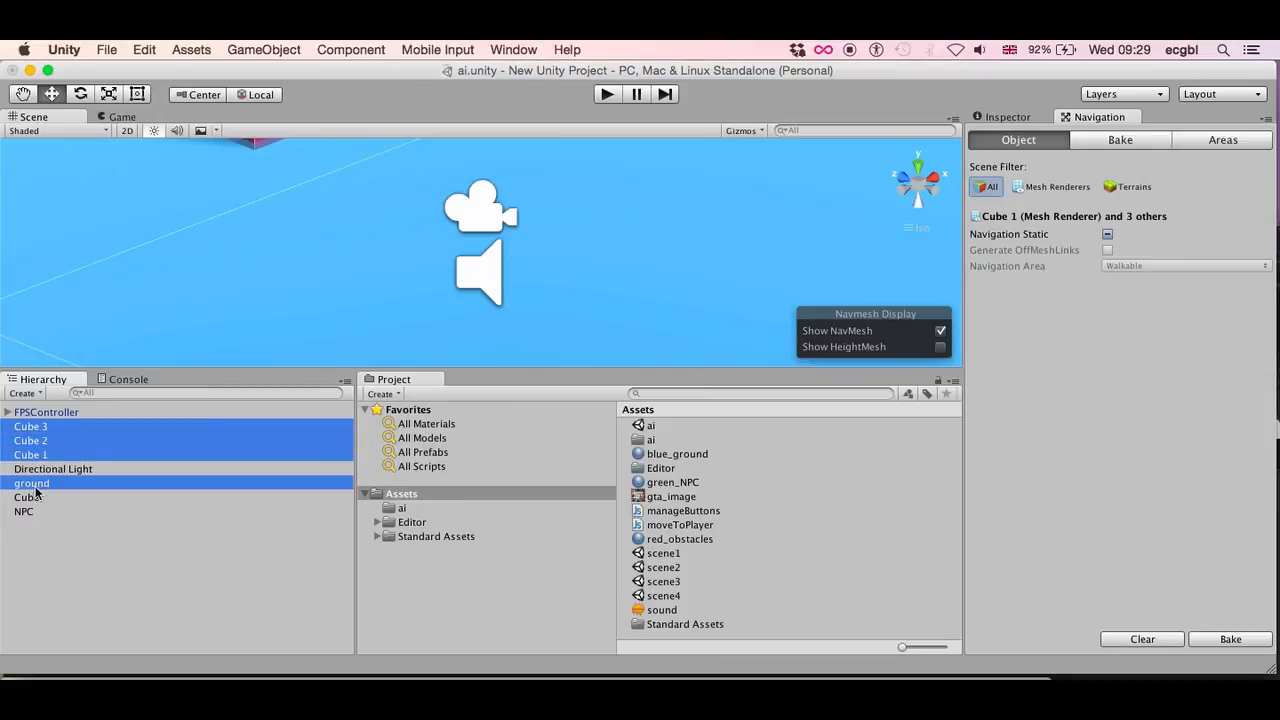
super+click(28, 498)
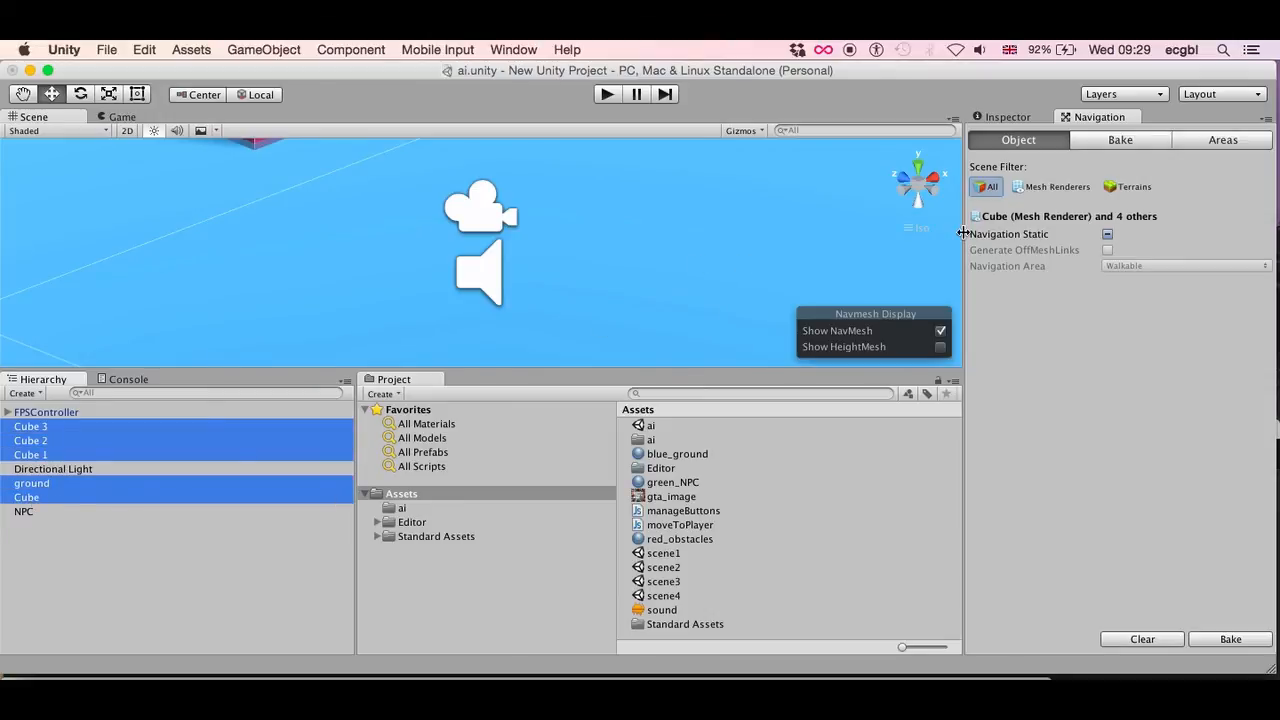
click(1107, 235)
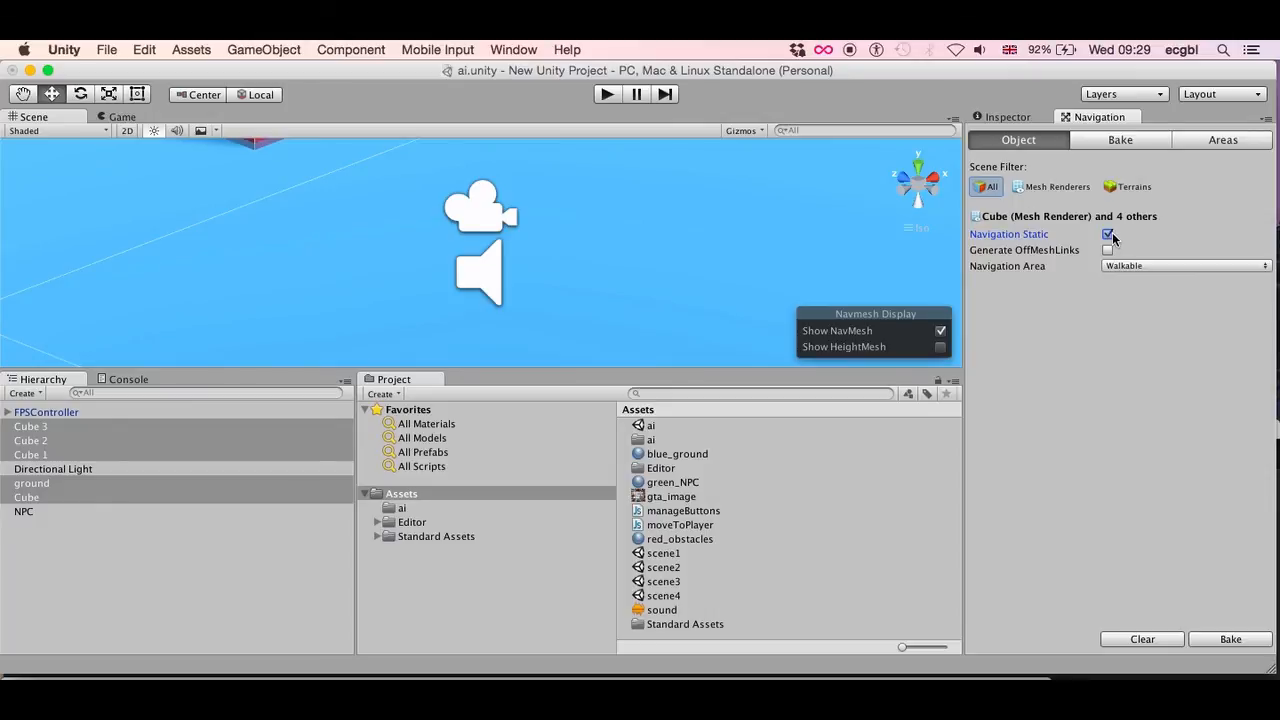
- Bake the NavMesh for the scene and review the baked agent size settings
click(1237, 642)
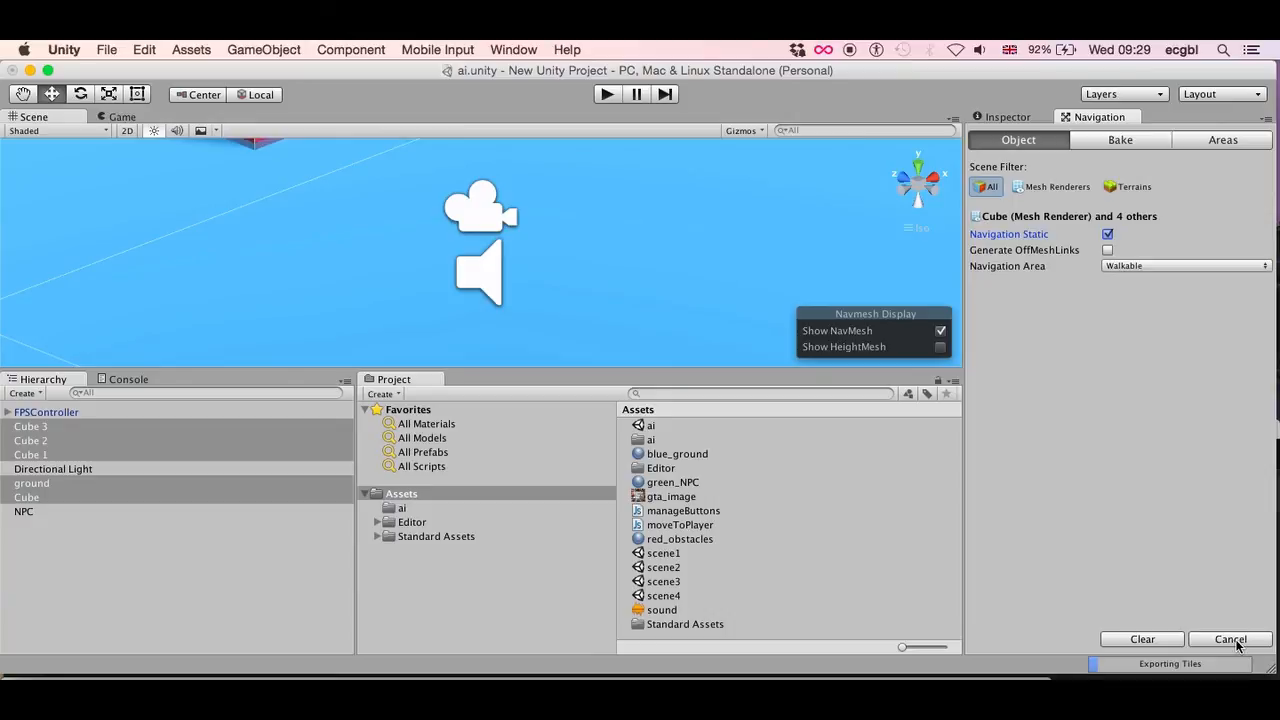
click(1113, 142)
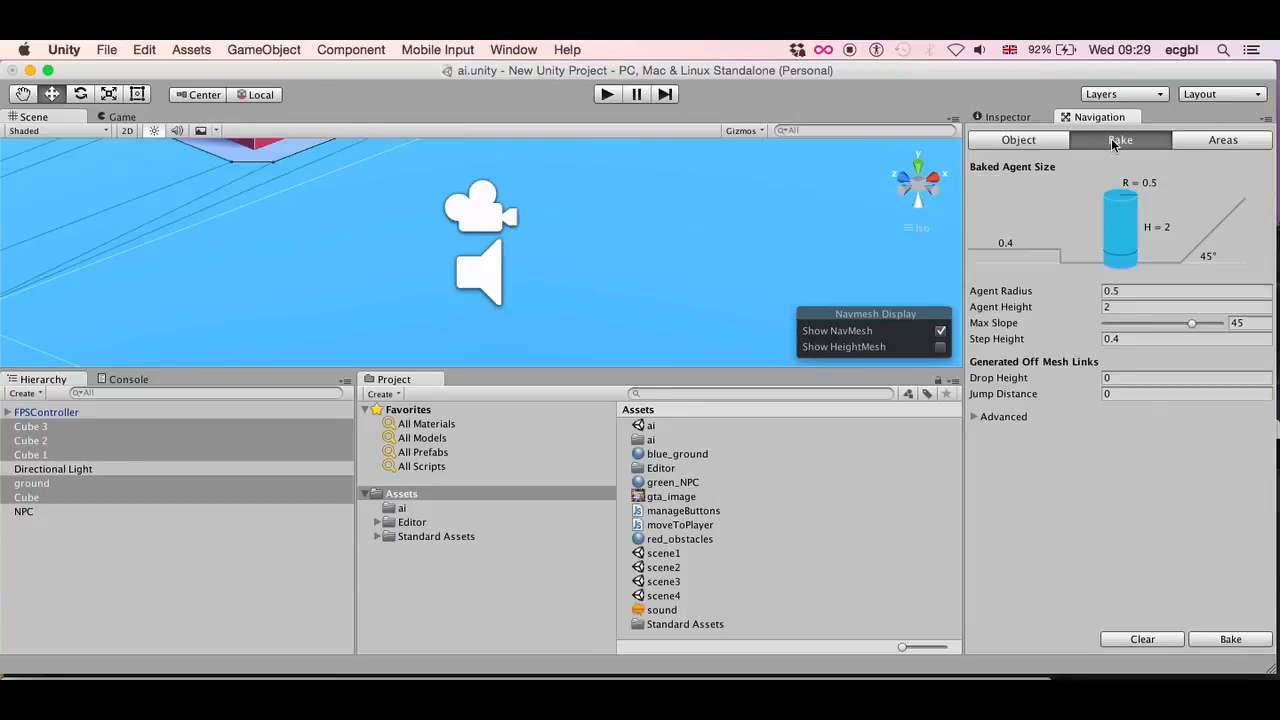
click(1027, 143)
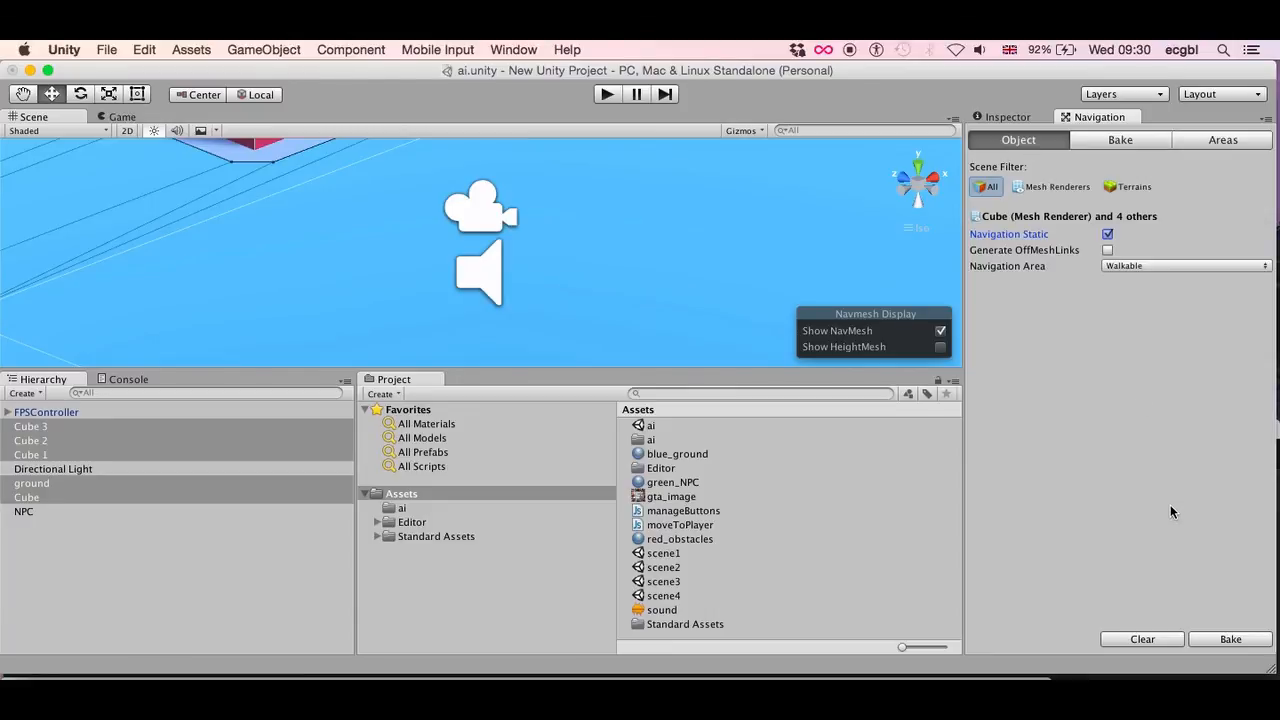
- Check the Navigation Static setting of the scene objects one by one, starting from Cube 3
click(267, 526)
click(110, 425)
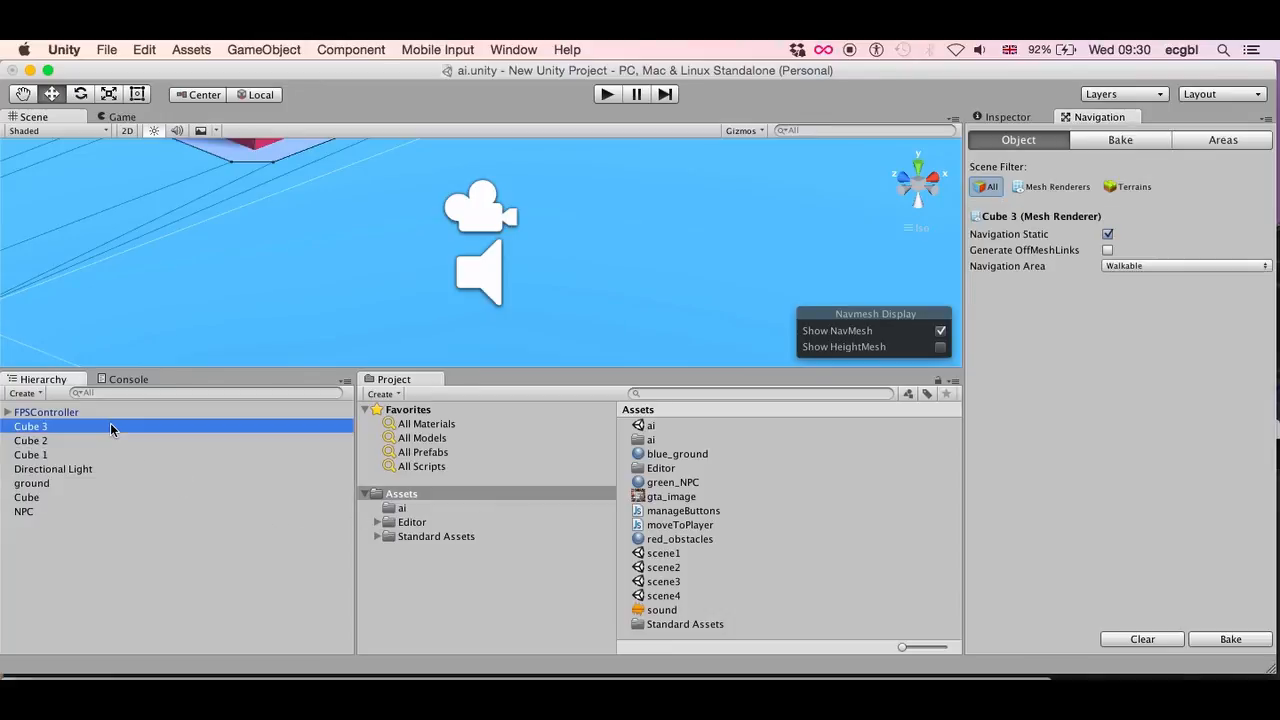
key(Down)
key(Down)
key(Down)
key(Down)
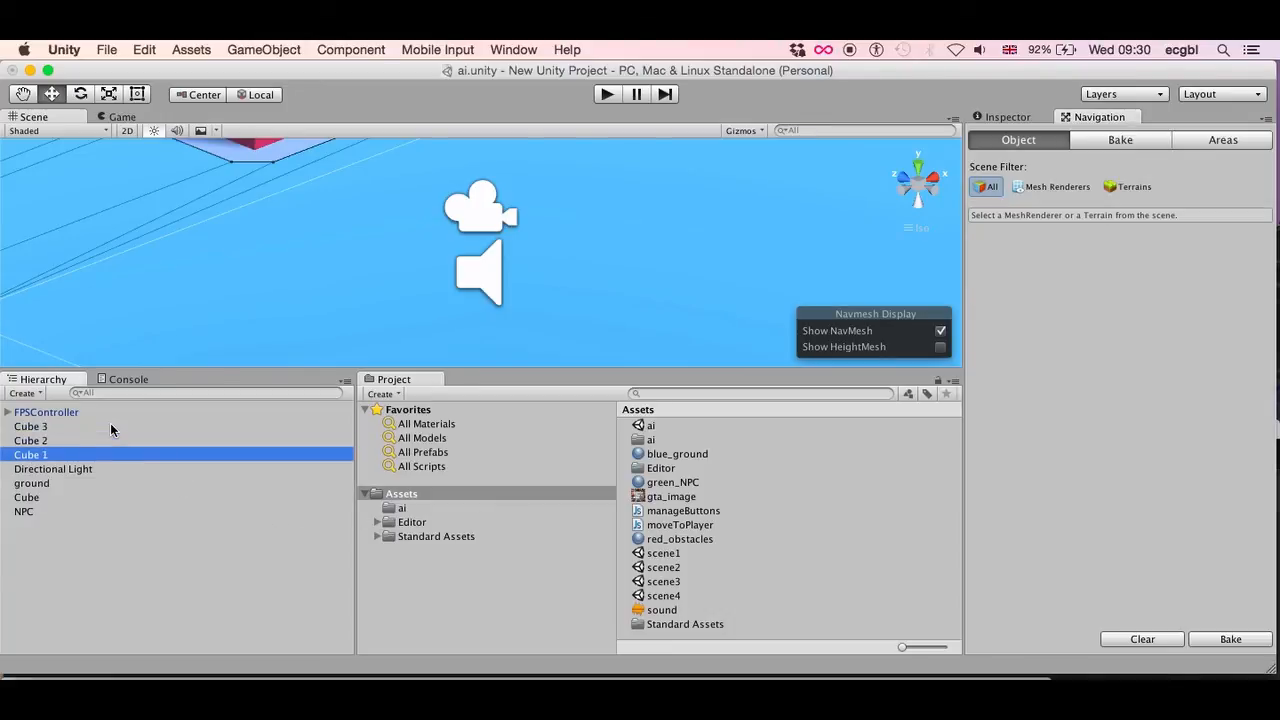